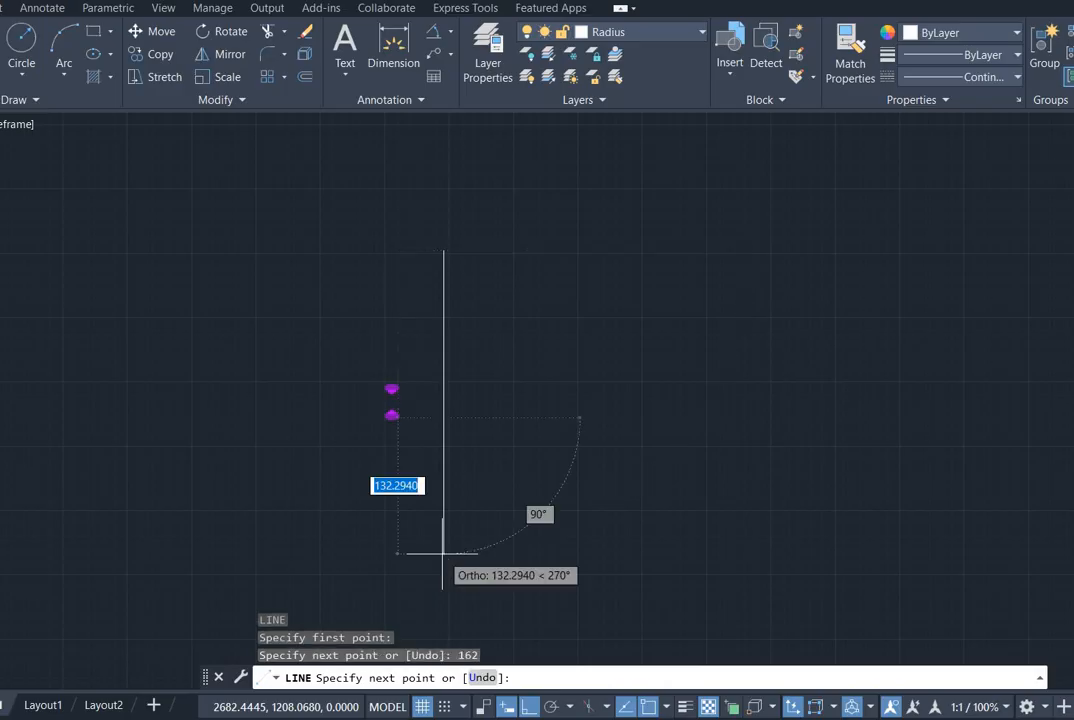
Step: Finish the vertical line, check the handle width in the reference image, and offset the line 30 to its right
key("Escape")
key("alt+Tab")
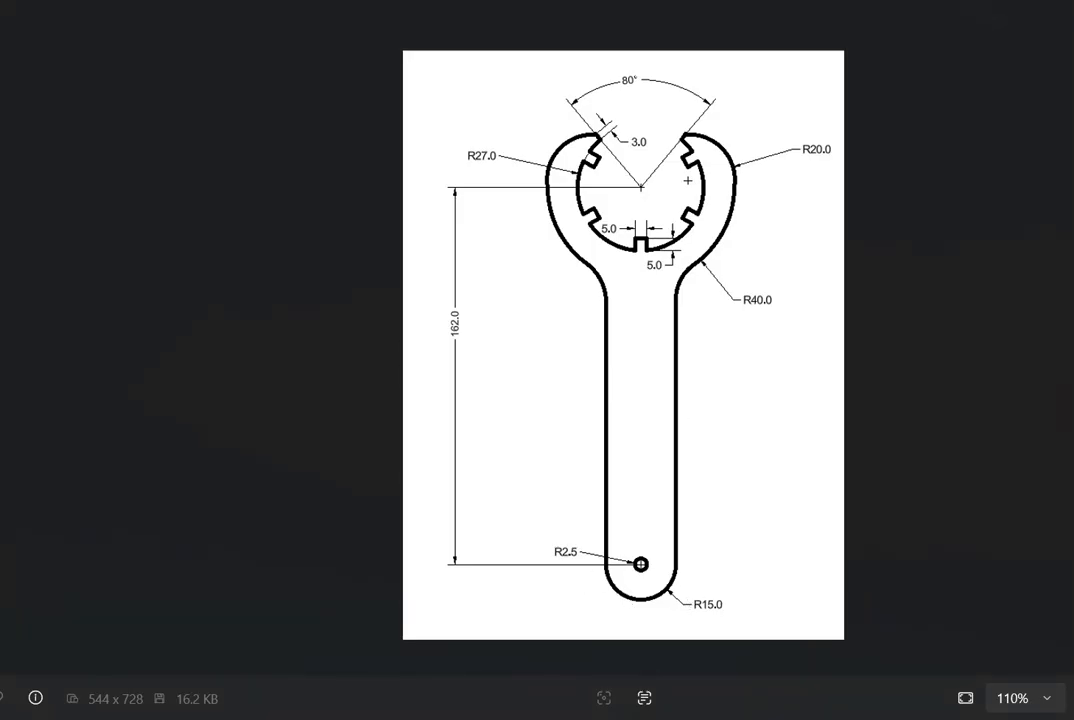
key("alt+Tab")
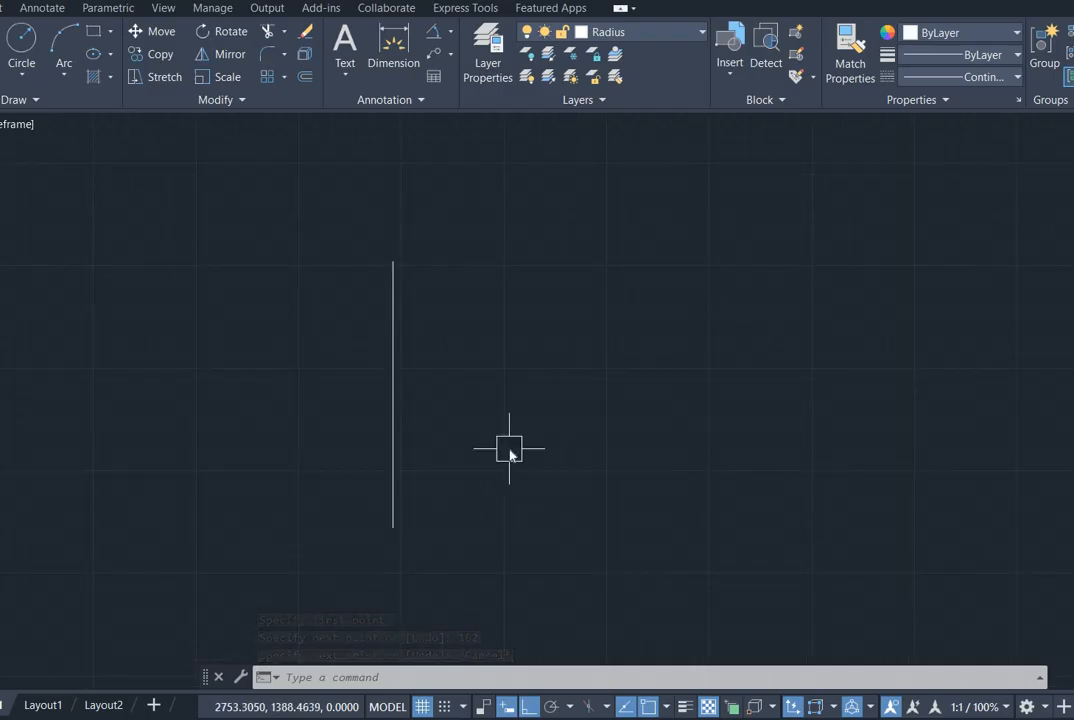
type("o")
key("Return")
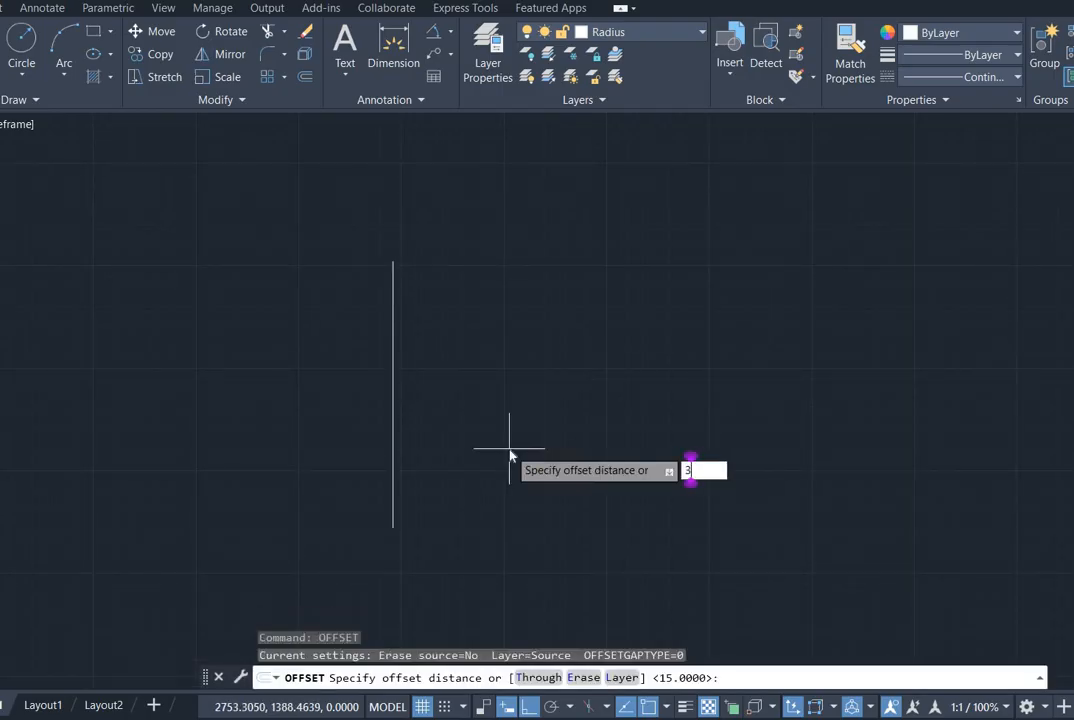
type("30")
key("Return")
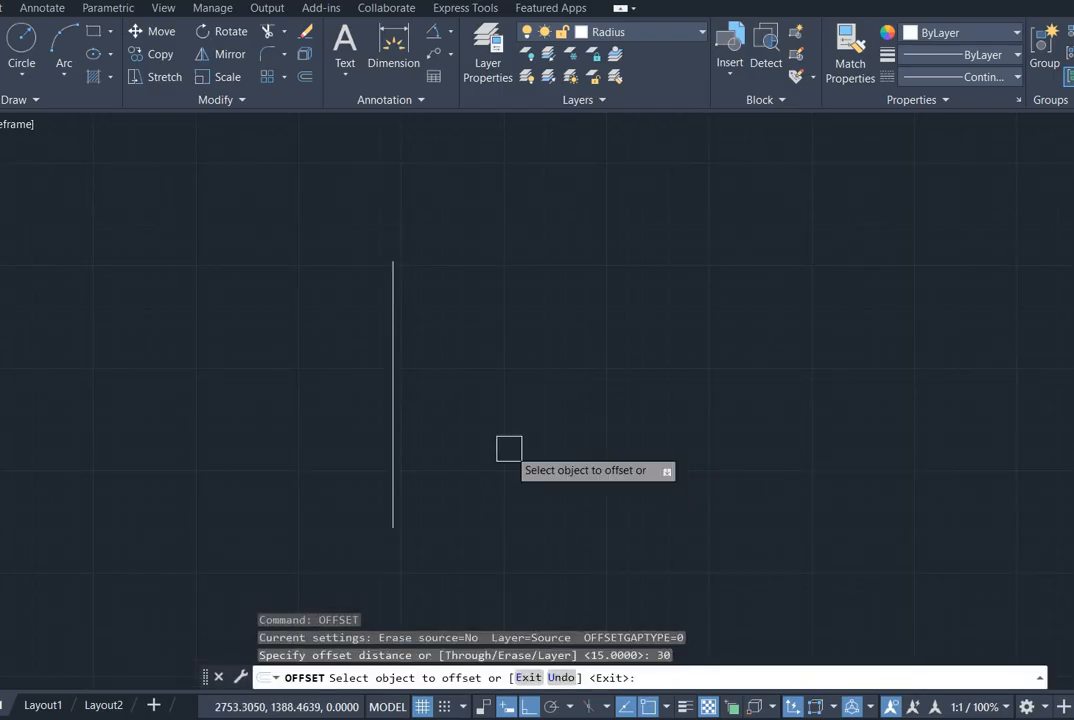
left_click(393, 391)
left_click(470, 395)
key("Escape")
Step: Fillet the lower ends of the two vertical lines with radius 15 to round off the handle
middle_click_drag(398, 467, 410, 391)
scroll(395, 430, "up", 5)
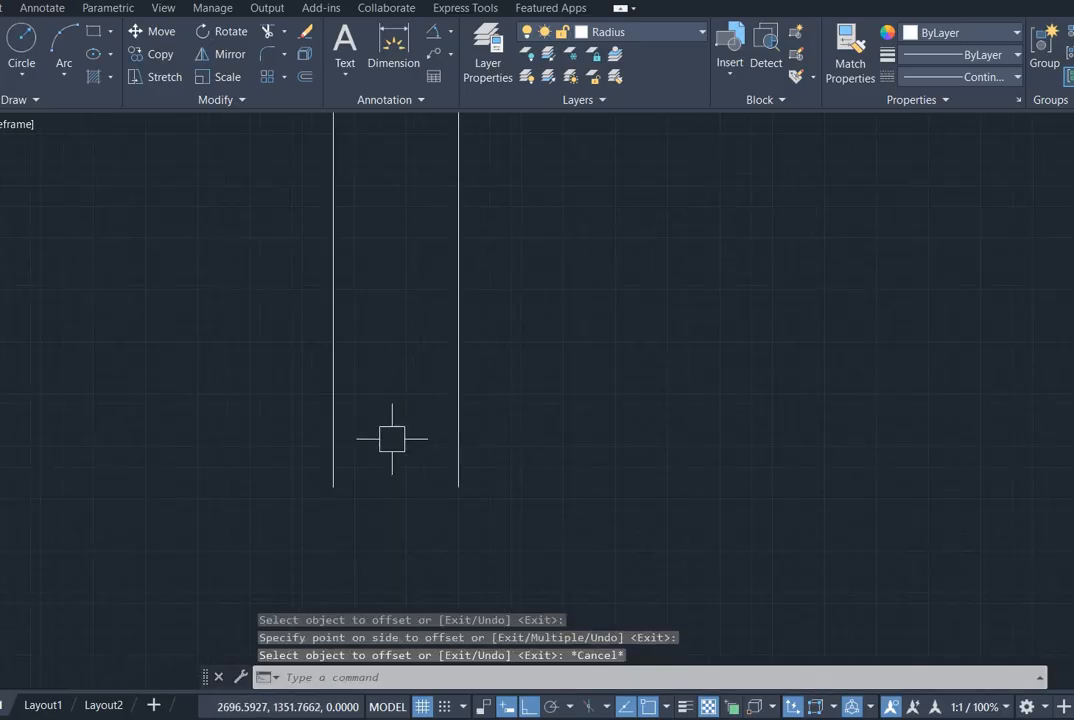
middle_click_drag(391, 436, 404, 386)
type("f")
key("Return")
type("r")
key("Return")
type("1")
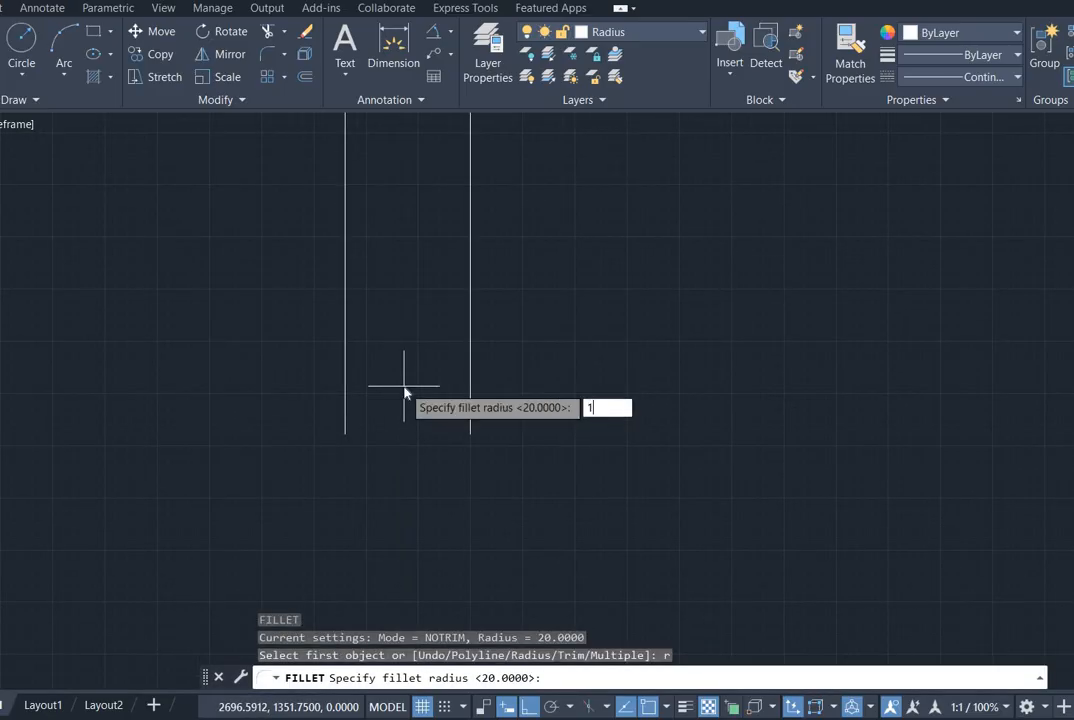
type("5")
key("Return")
left_click(346, 410)
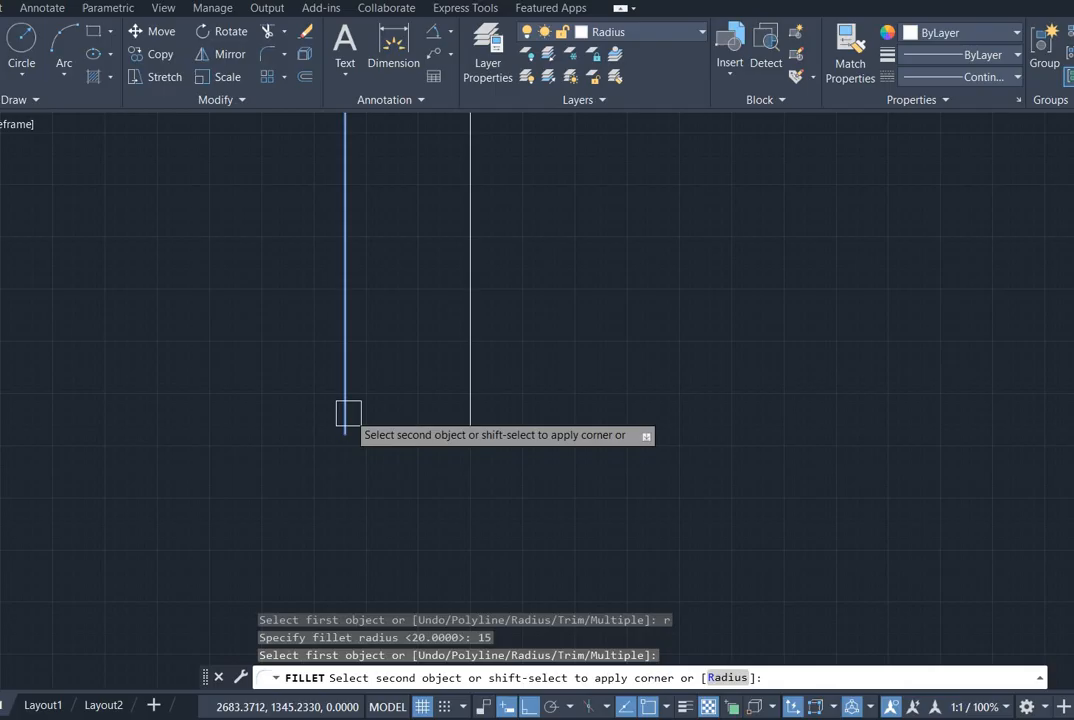
left_click(467, 424)
Step: Draw a circle of diameter 5 centred on the handle's rounded end arc
type("c")
key("Return")
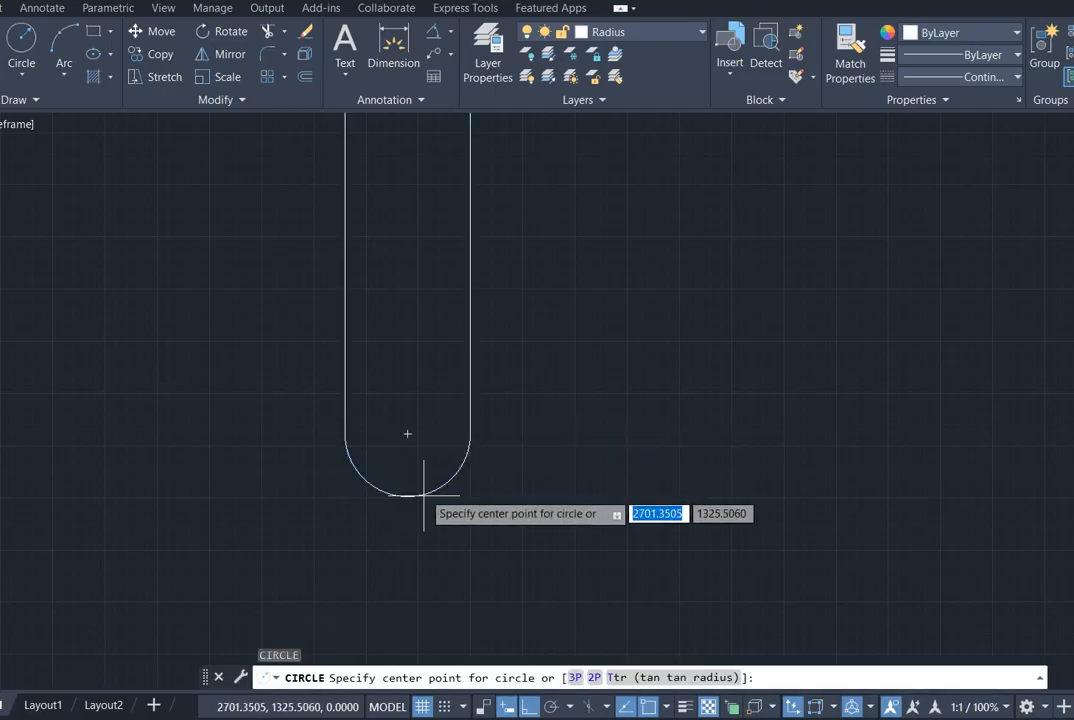
left_click(407, 434)
type("d")
key("Return")
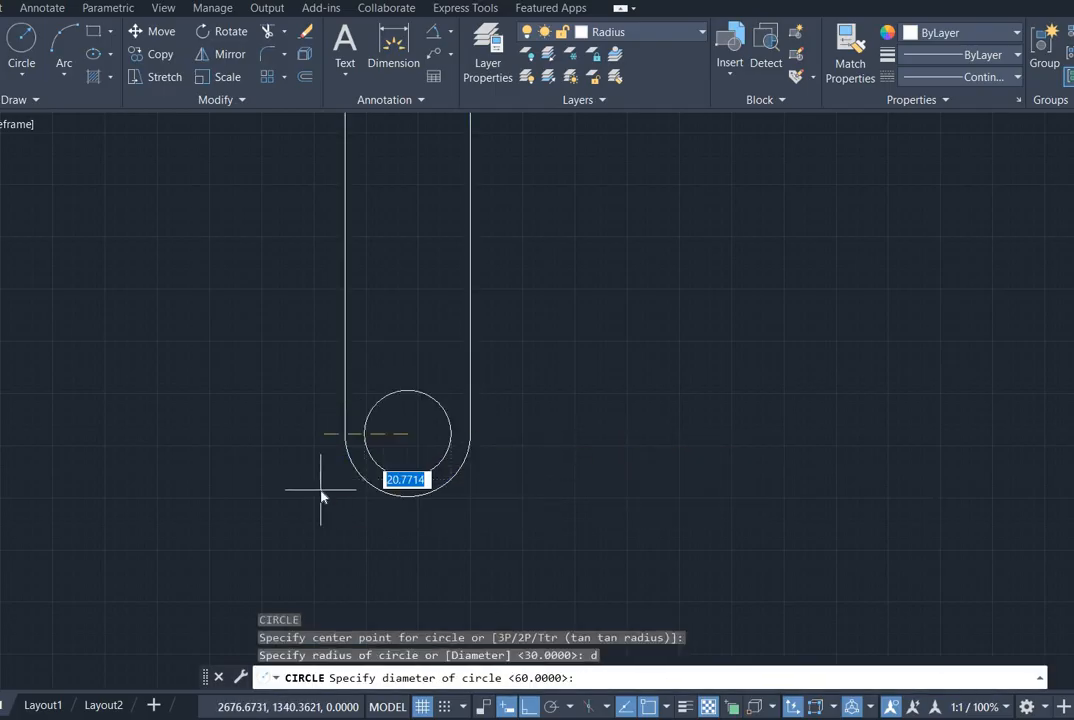
type("5")
key("Return")
Step: Examine the reference image for the distance from the handle hole to the wrench head centre and the head's inner radius
key("alt+Tab")
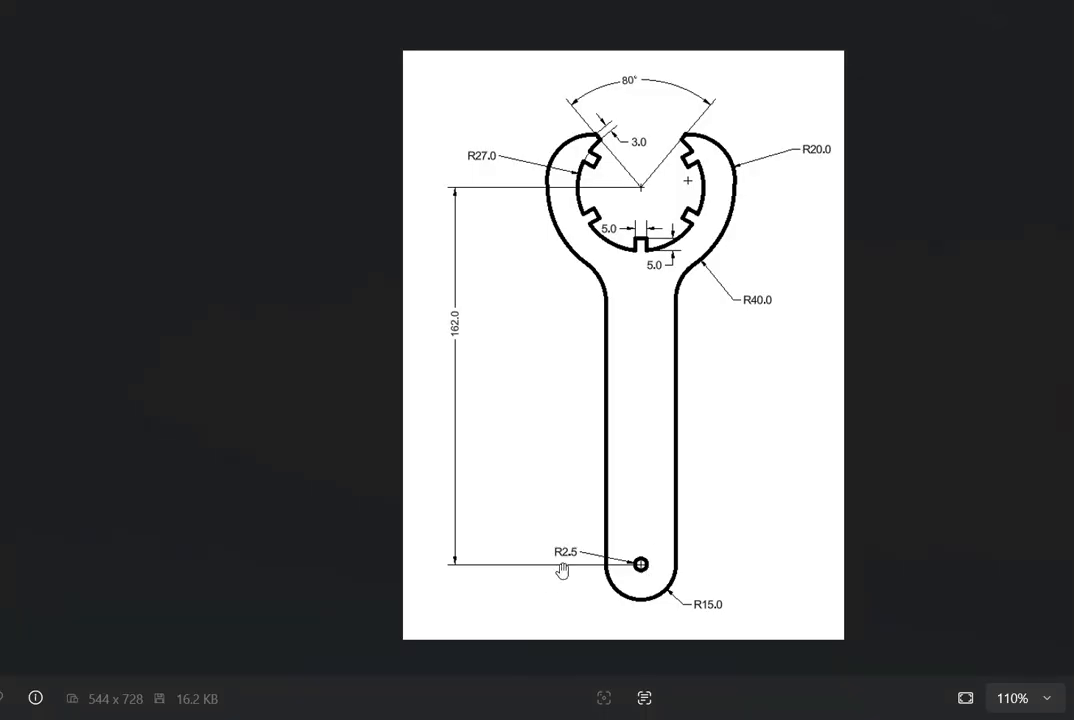
scroll(562, 570, "up", 2)
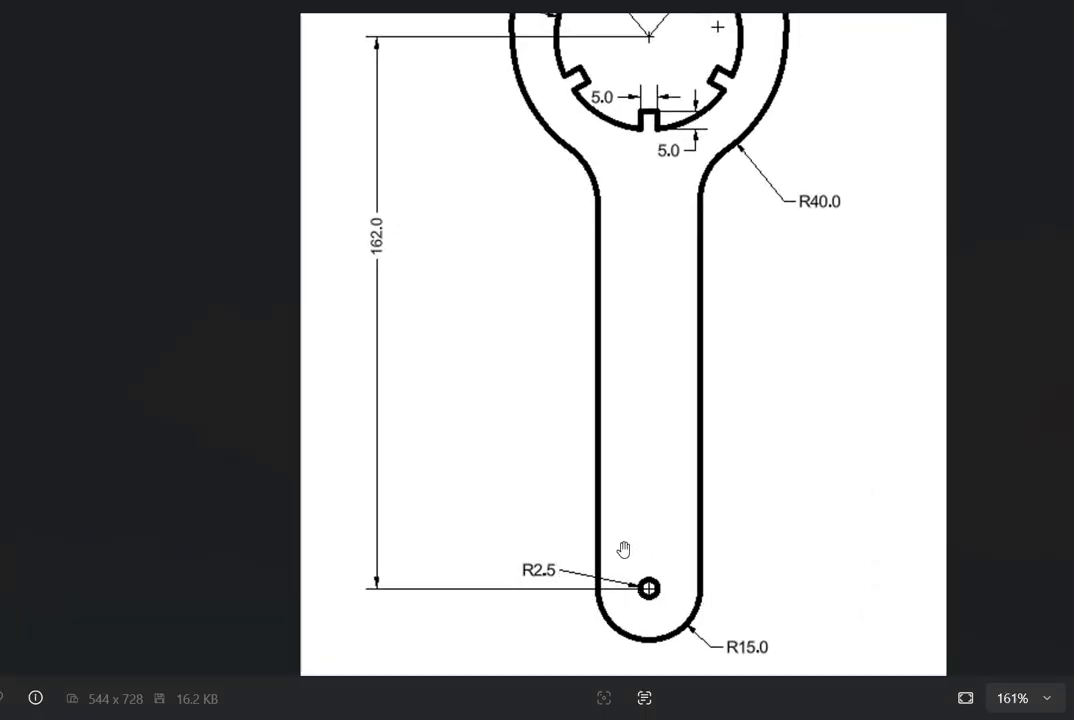
scroll(623, 549, "down", 2)
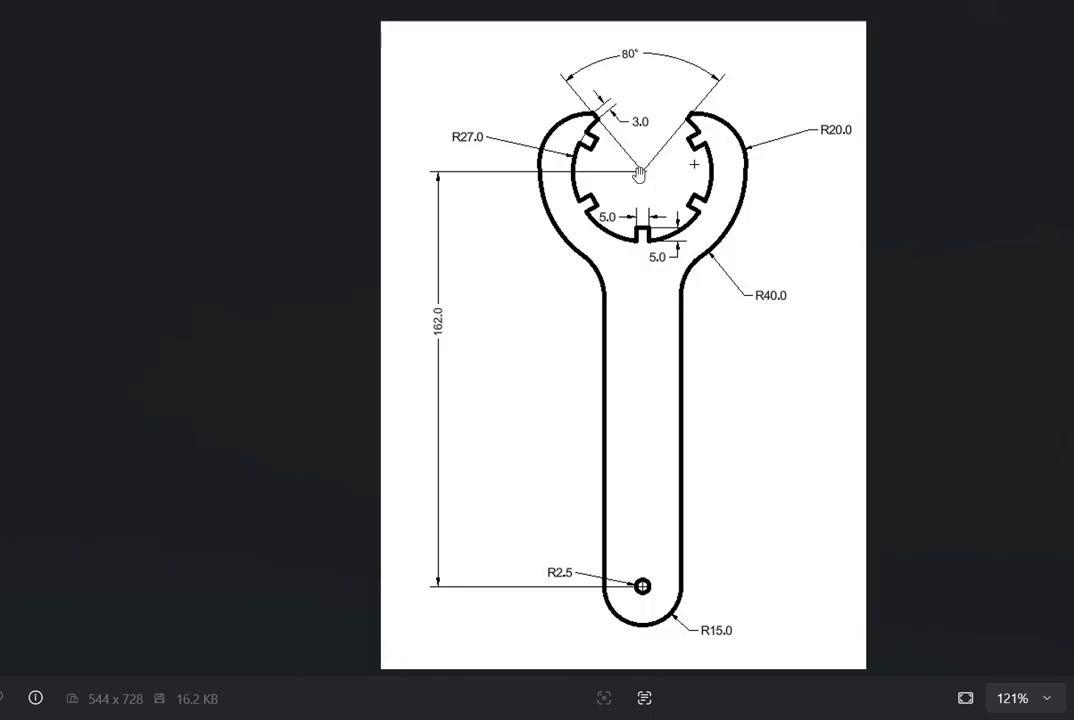
scroll(638, 174, "up", 2)
key("alt+Tab")
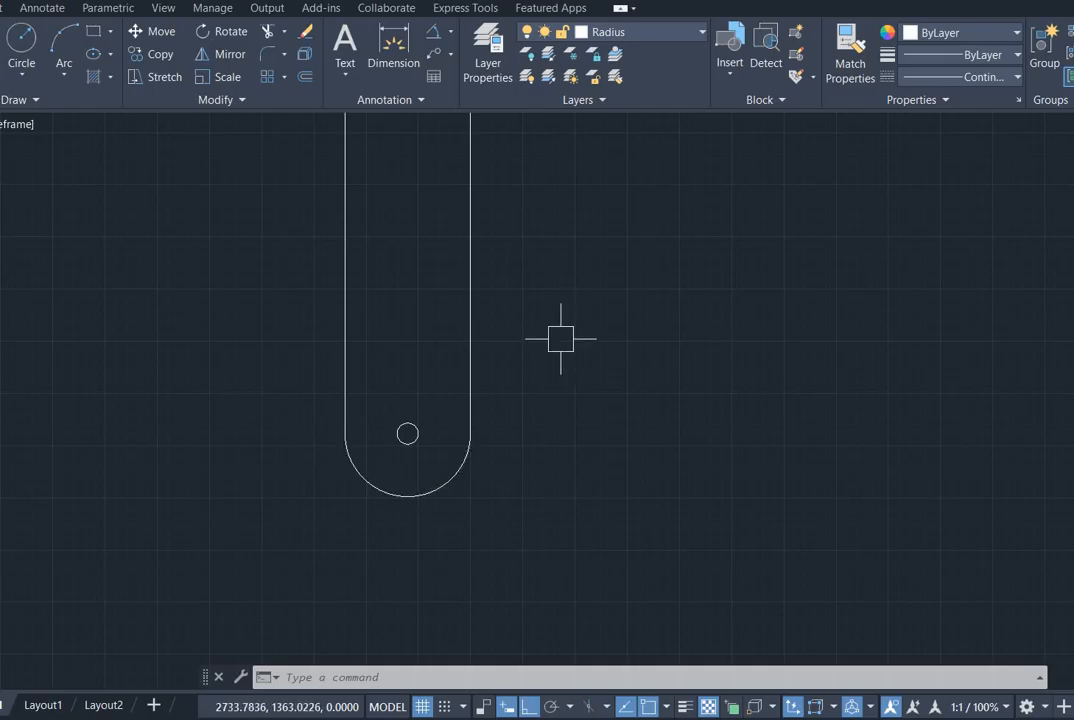
scroll(545, 305, "down", 3)
middle_click_drag(663, 270, 616, 399)
scroll(264, 416, "up", 1)
key("alt+Tab")
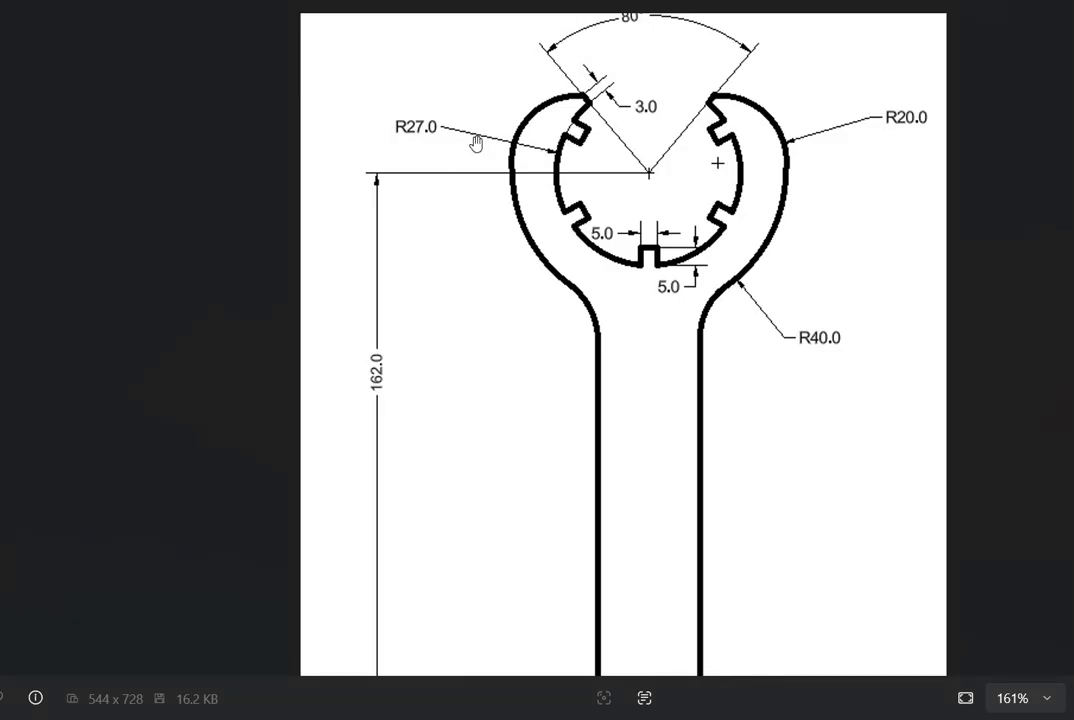
key("alt+Tab")
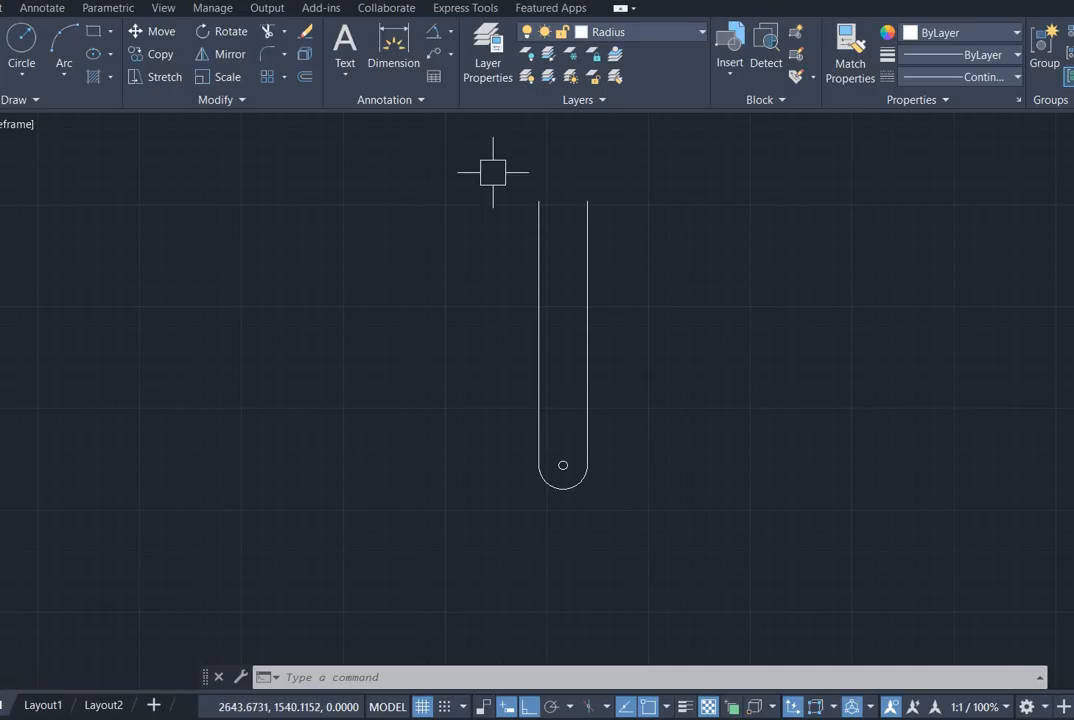
Step: Draw a circle of radius 27 centred on the small handle hole
scroll(555, 460, "up", 6)
middle_click_drag(555, 470, 451, 324)
type("c")
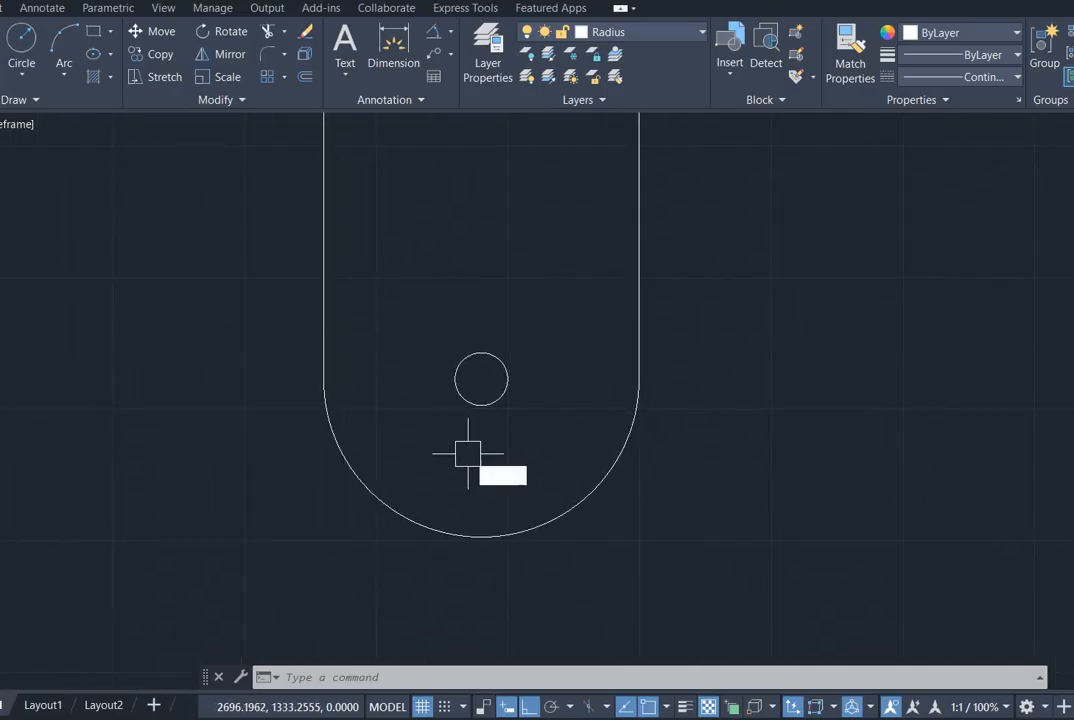
key("Return")
left_click(481, 378)
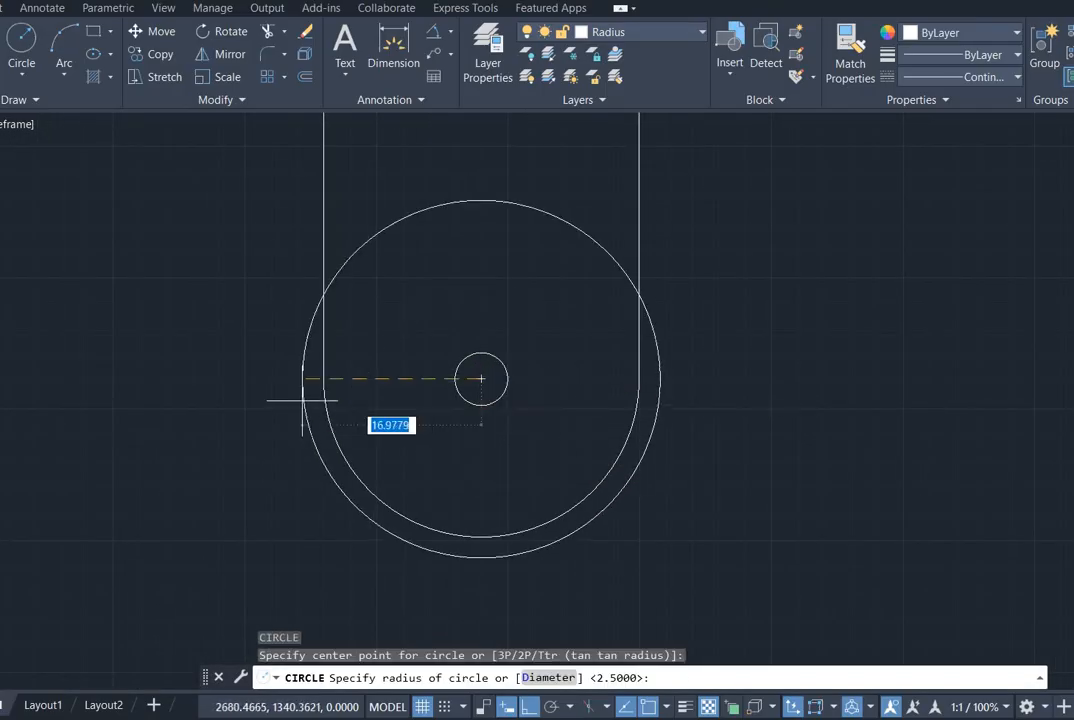
type("27")
key("Return")
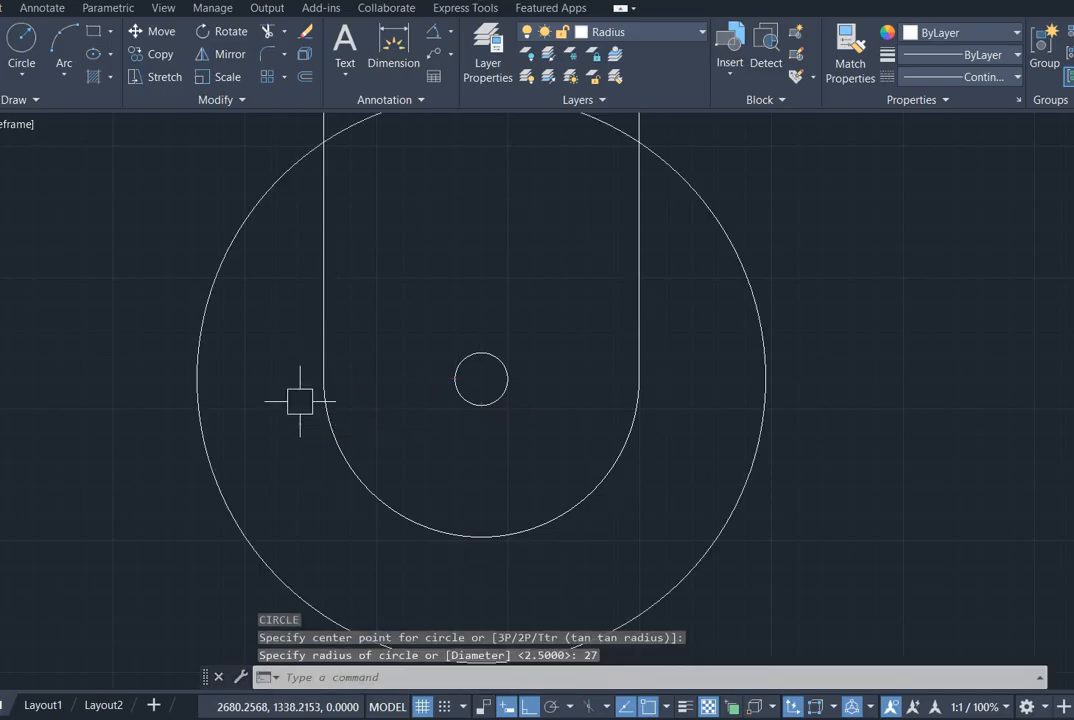
Step: Move the radius 27 circle 162 straight up, using its centre as the base point
scroll(676, 330, "down", 2)
left_click(712, 277)
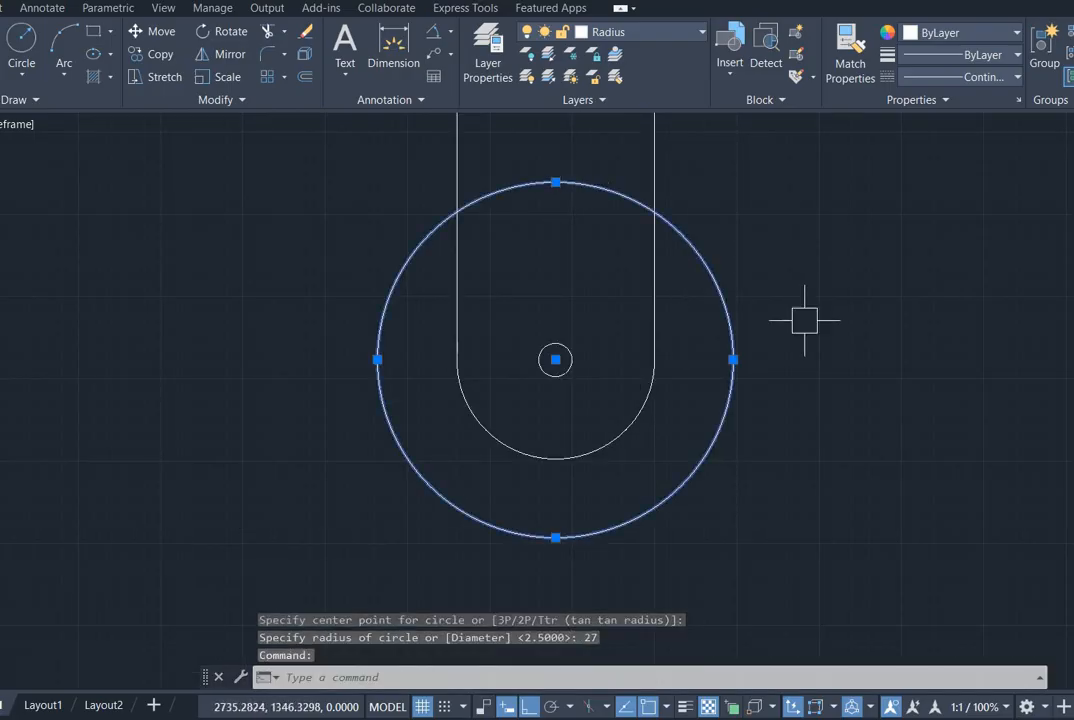
type("m")
key("Return")
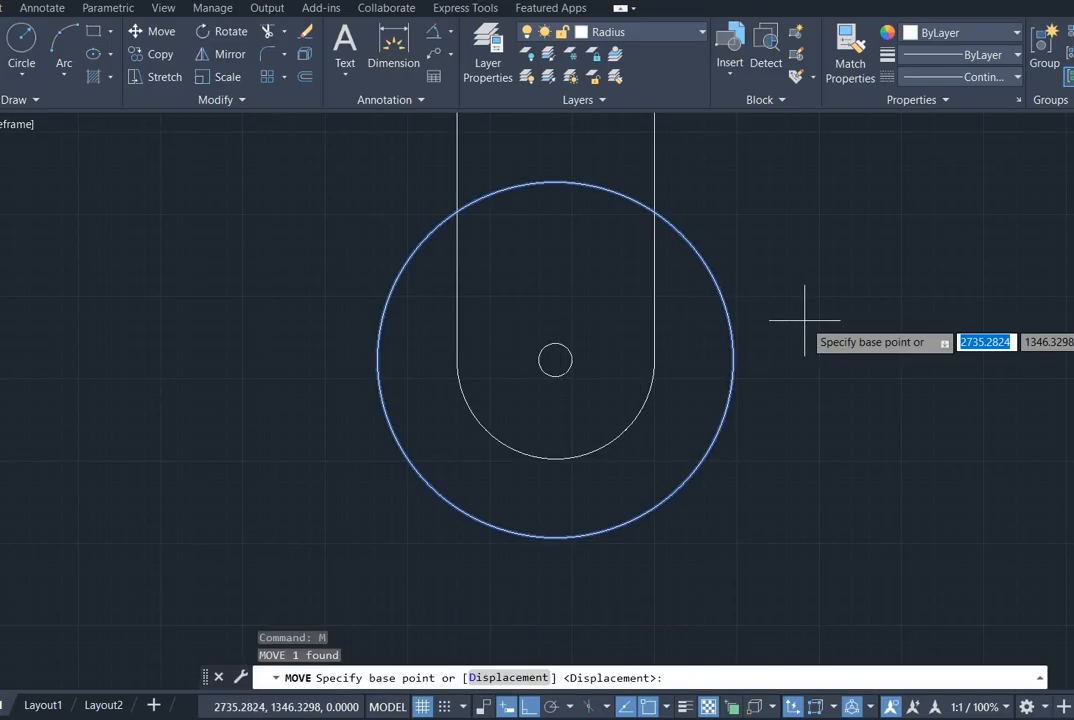
left_click(555, 359)
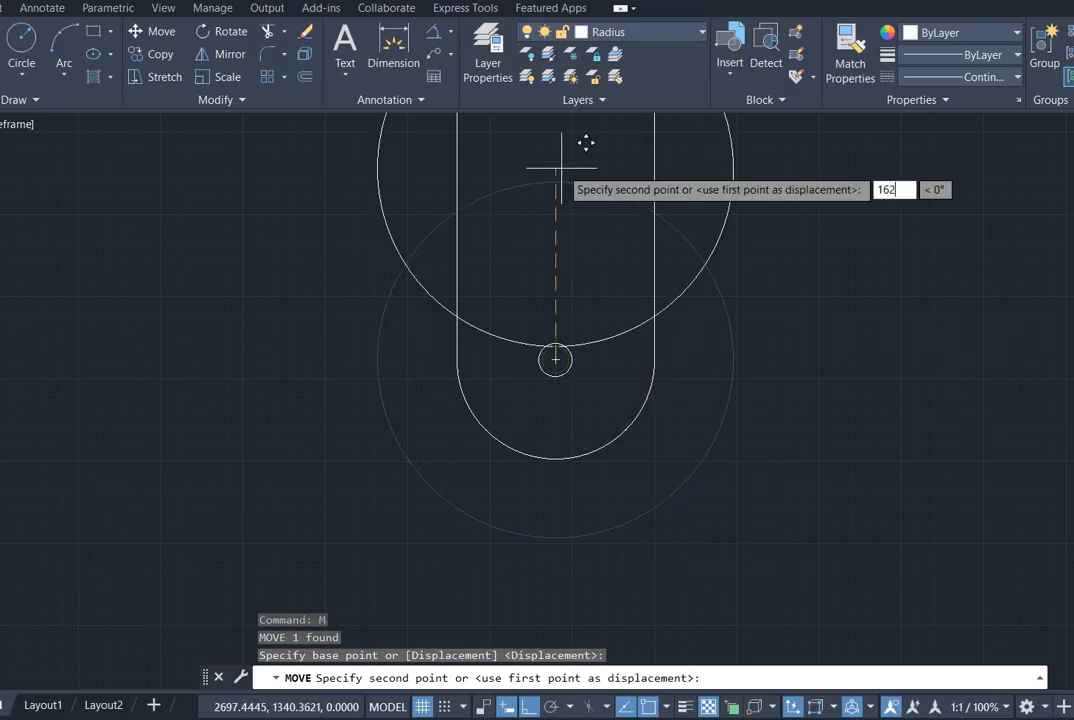
type("162")
key("Return")
key("Escape")
Step: Examine the wrench head in the reference image for the width and depth of the notches
scroll(559, 168, "down", 5)
middle_click_drag(559, 190, 499, 467)
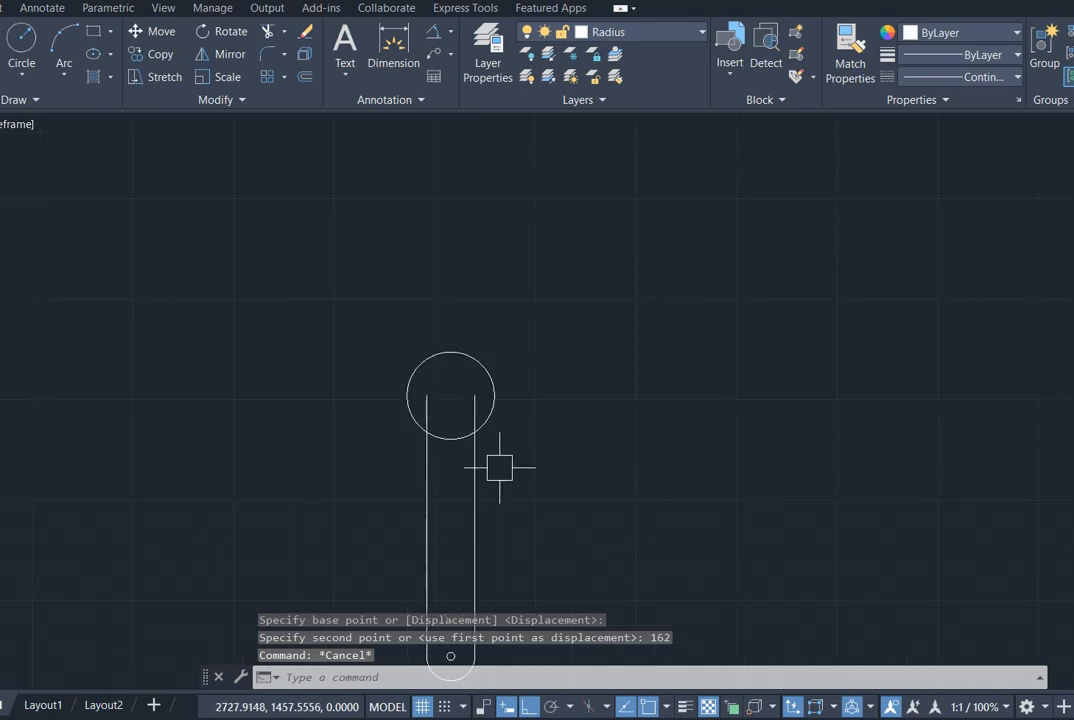
scroll(499, 467, "up", 2)
key("alt+Tab")
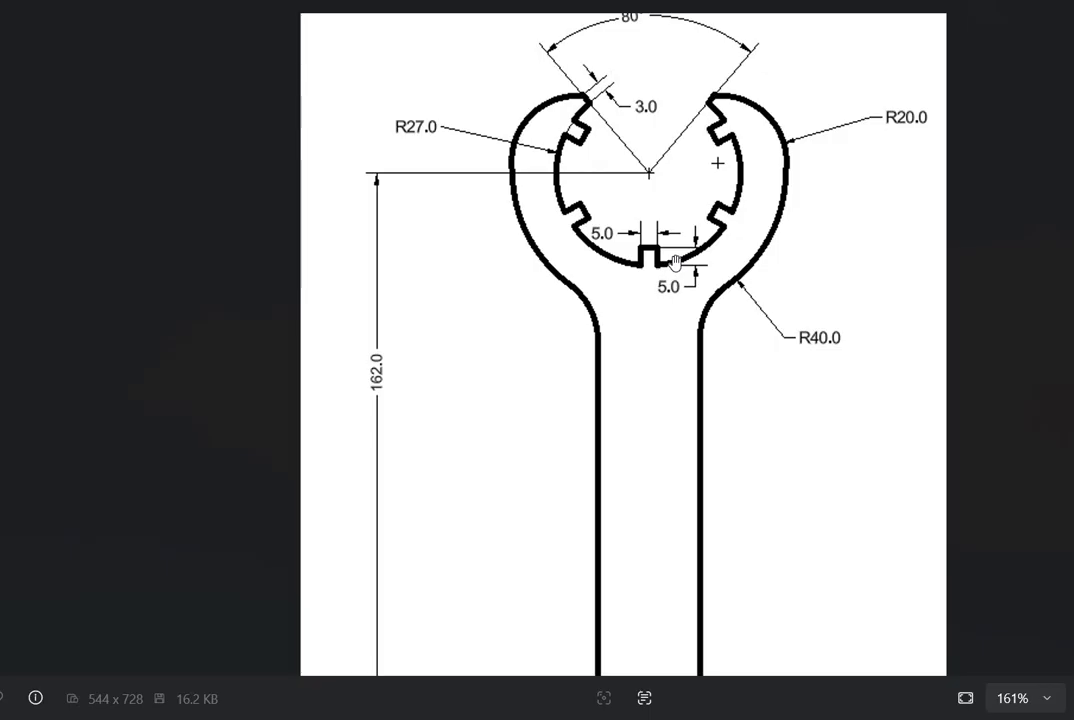
scroll(652, 262, "up", 3)
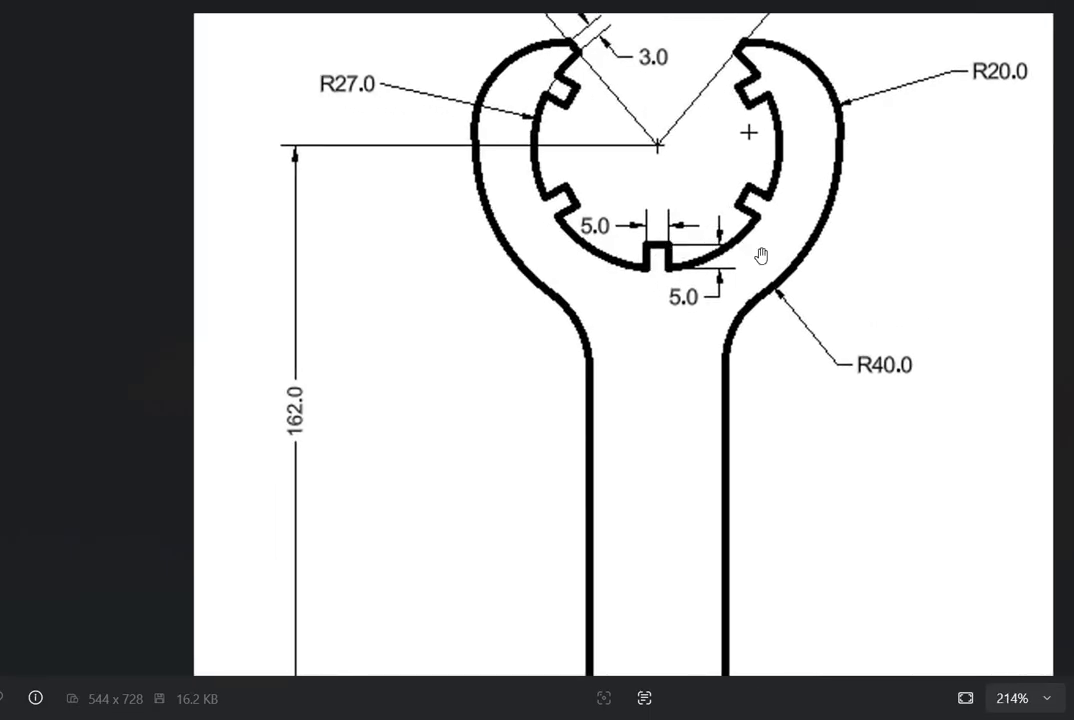
key("alt+Tab")
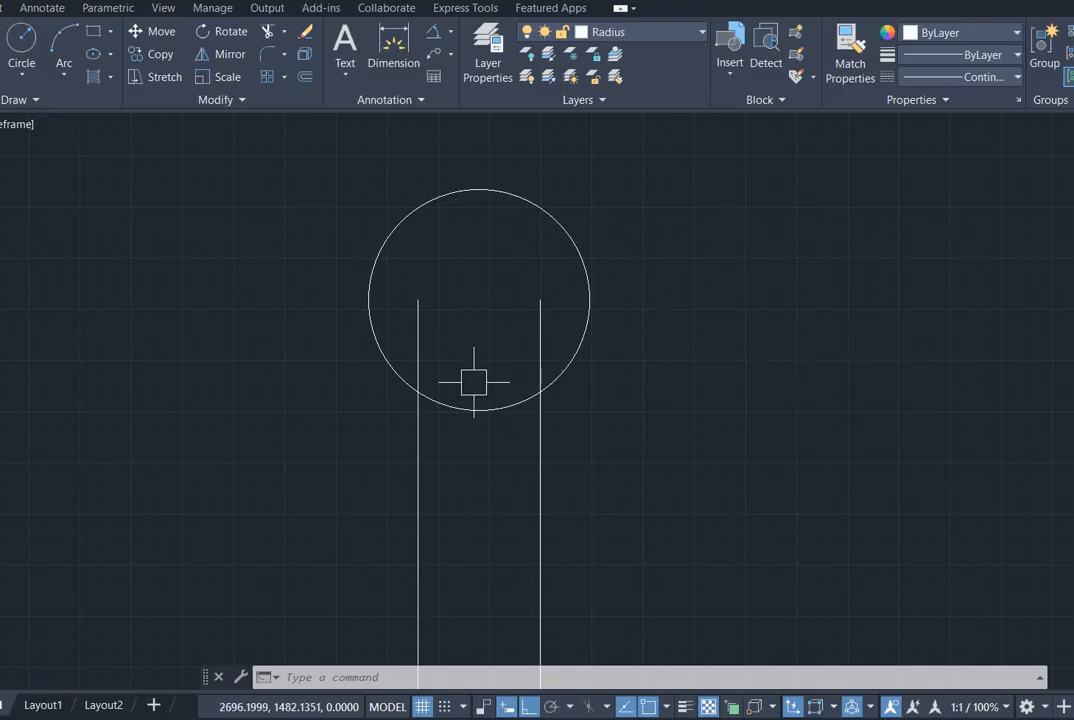
Step: Turn on the Quadrant object snap for the running snaps
scroll(462, 400, "up", 4)
scroll(545, 303, "down", 3)
middle_click_drag(539, 307, 516, 330)
left_click(666, 706)
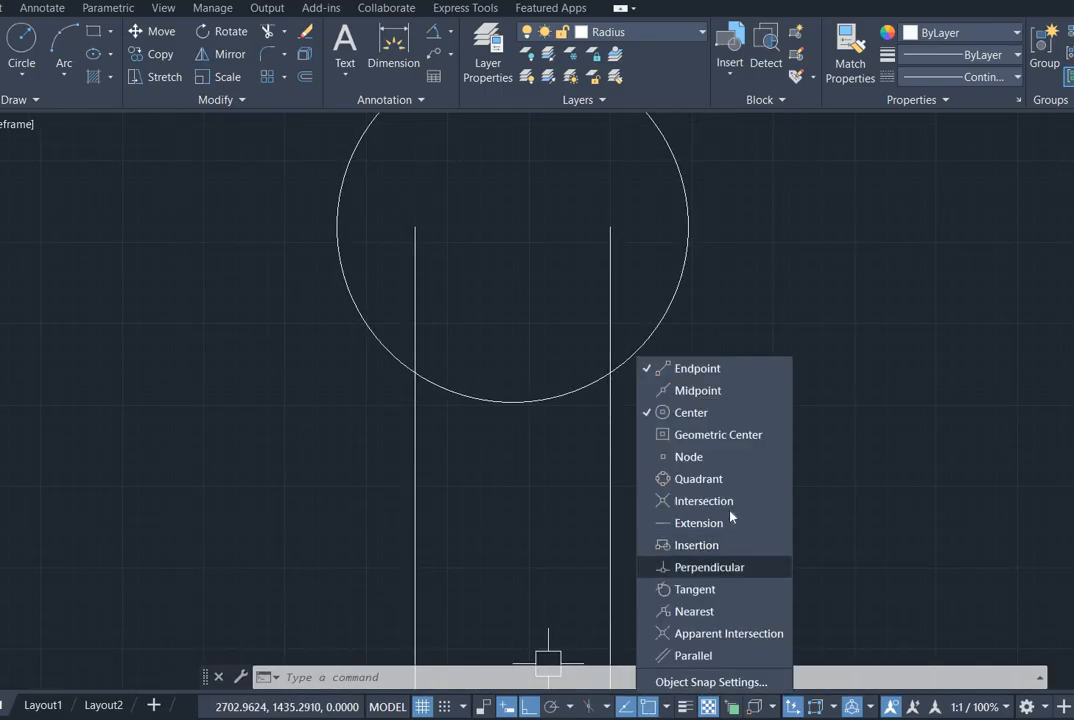
left_click(723, 481)
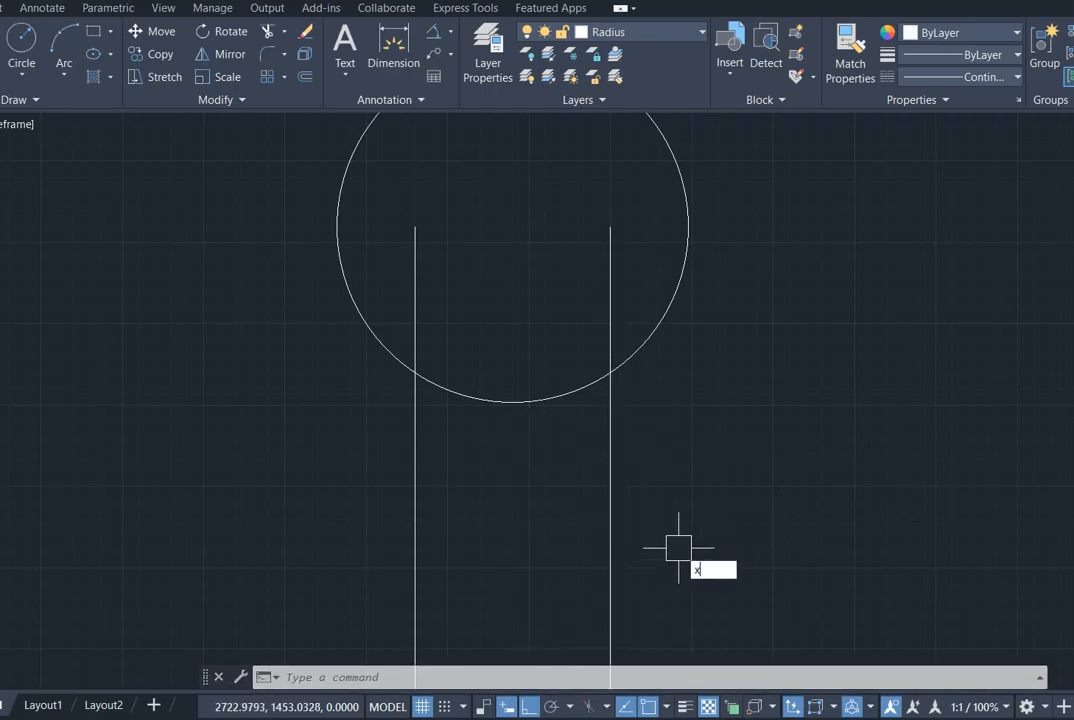
type("XL")
key("Return")
key("Escape")
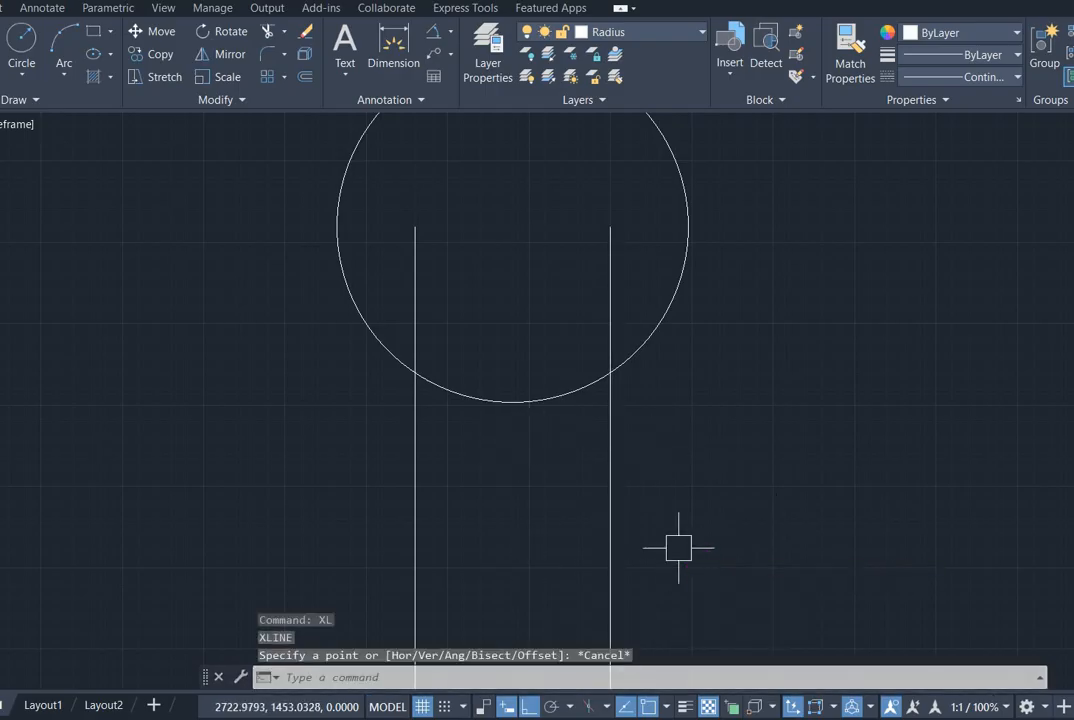
Step: Offset the right handle edge 15 inward to create the handle's vertical centreline
type("o")
key("Return")
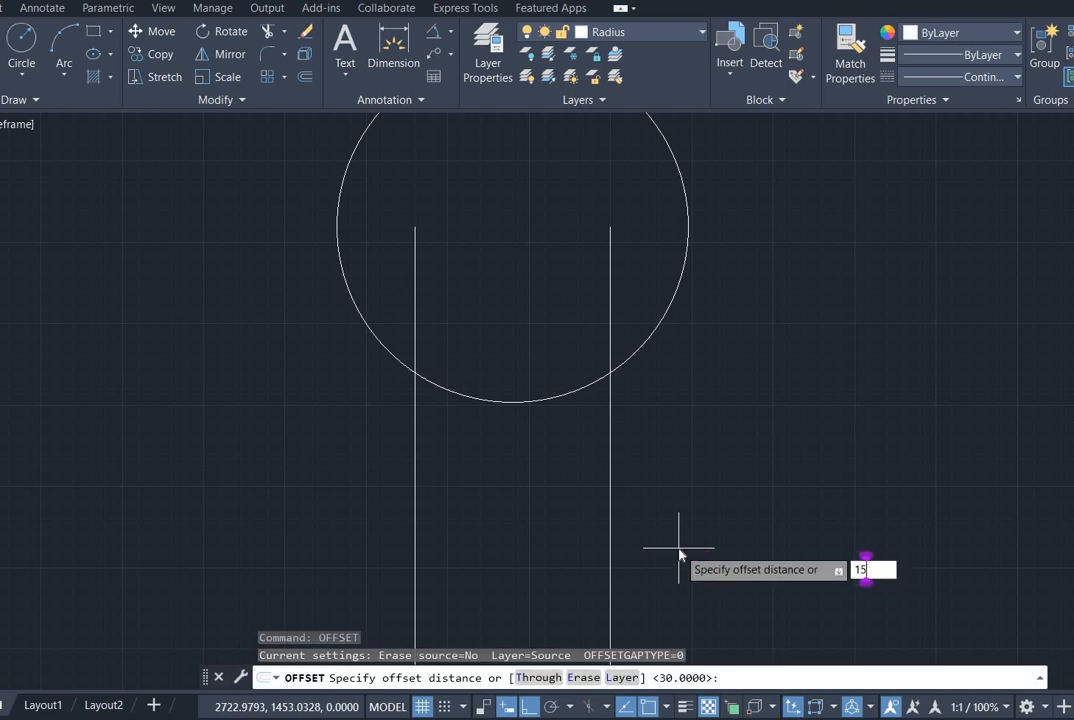
key("Return")
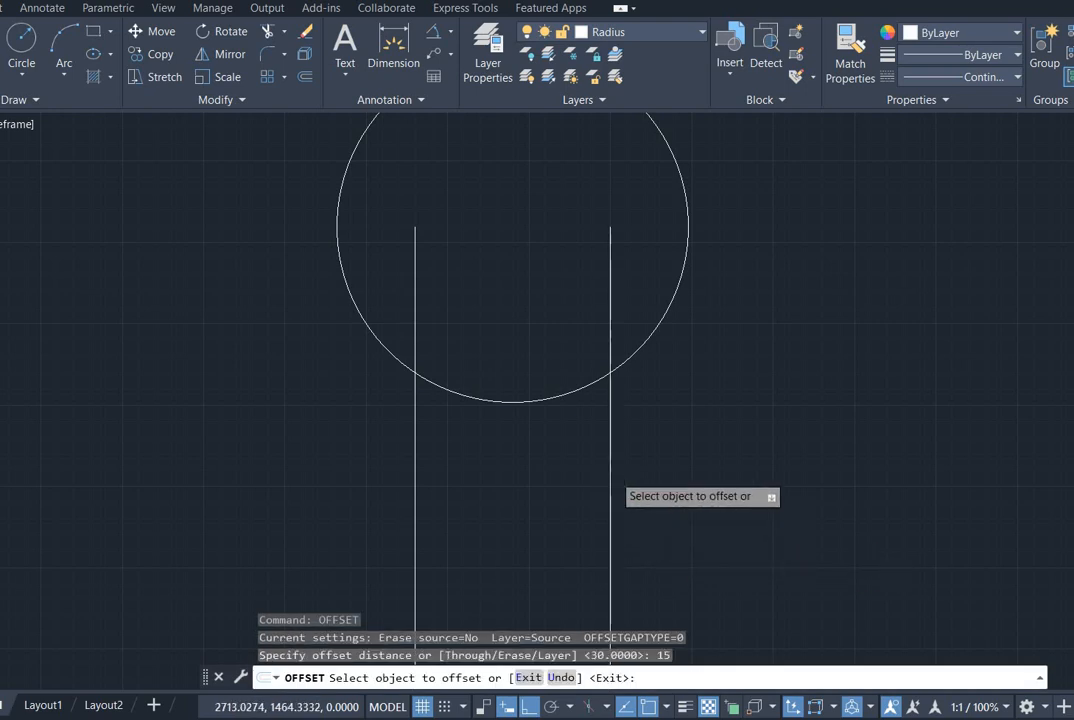
left_click(610, 486)
key("Escape")
key("Escape")
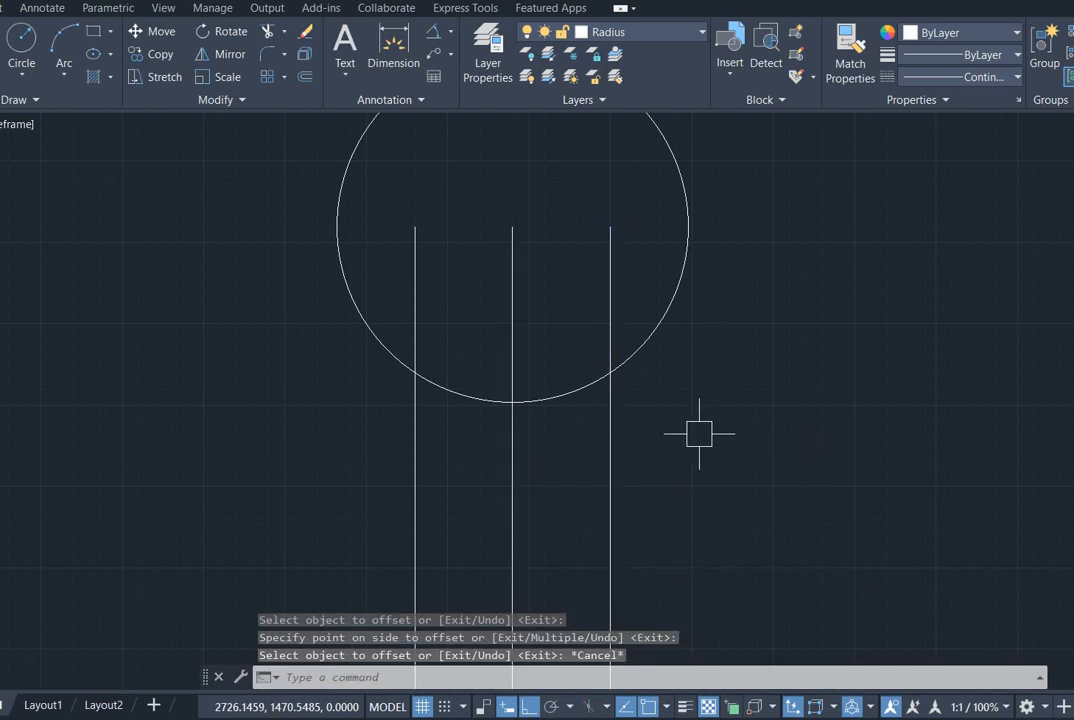
Step: Offset the vertical centreline 2.5 to both sides to mark the width of the bottom notch
type("of")
key("Return")
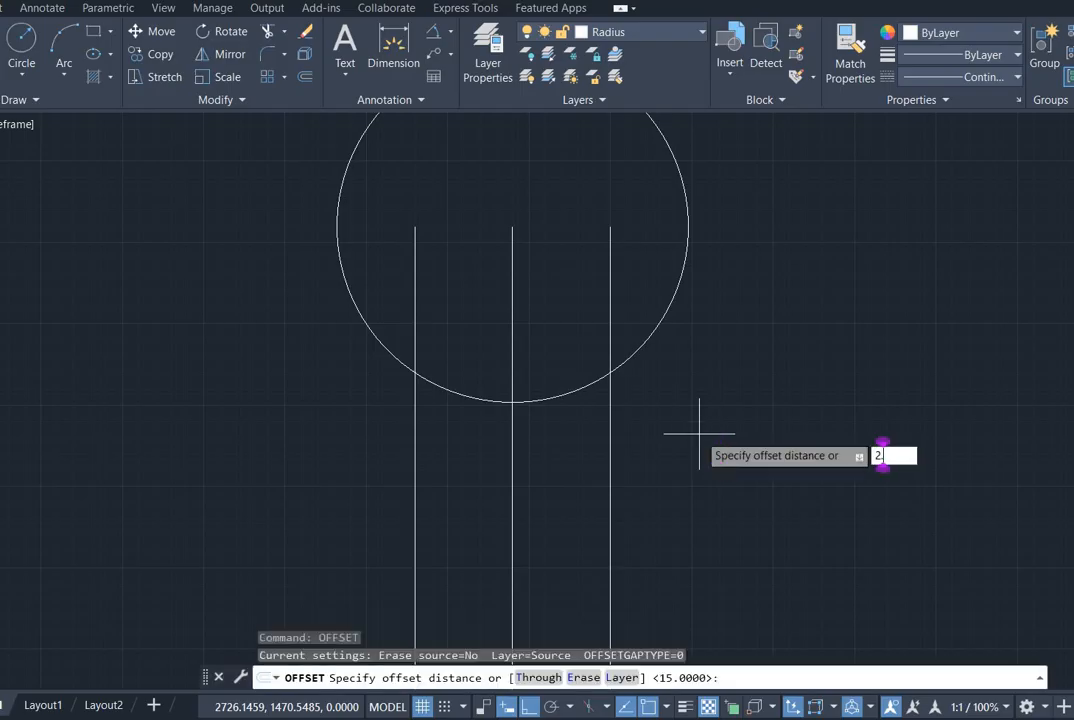
key("Return")
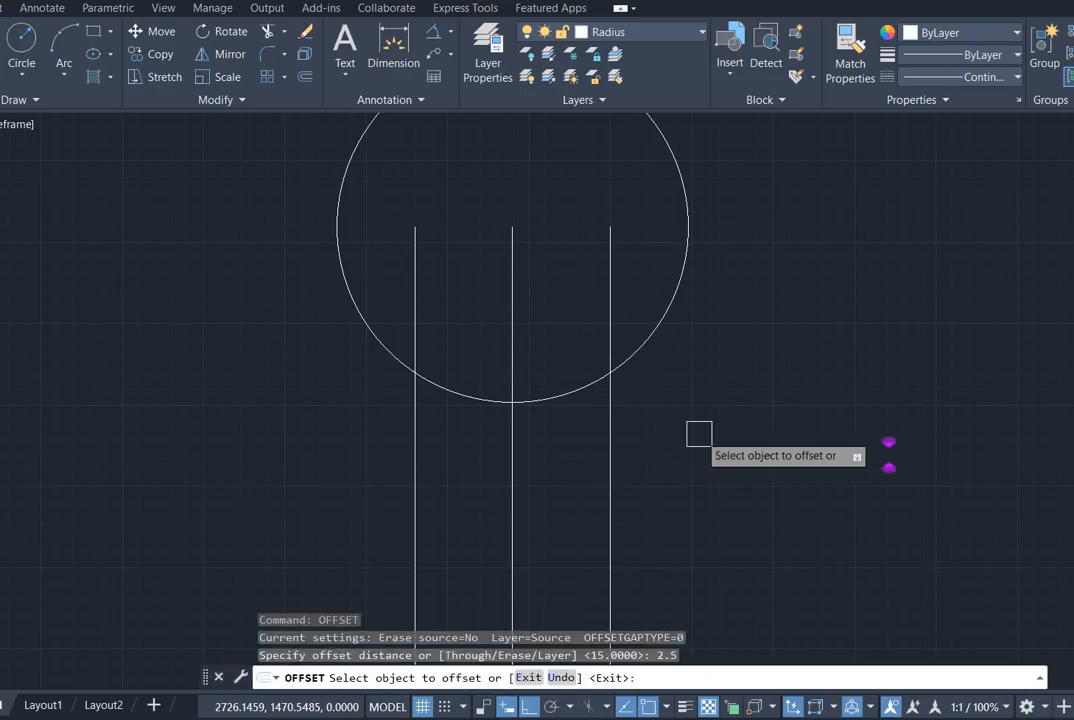
left_click(513, 479)
left_click(514, 480)
scroll(511, 475, "up", 3)
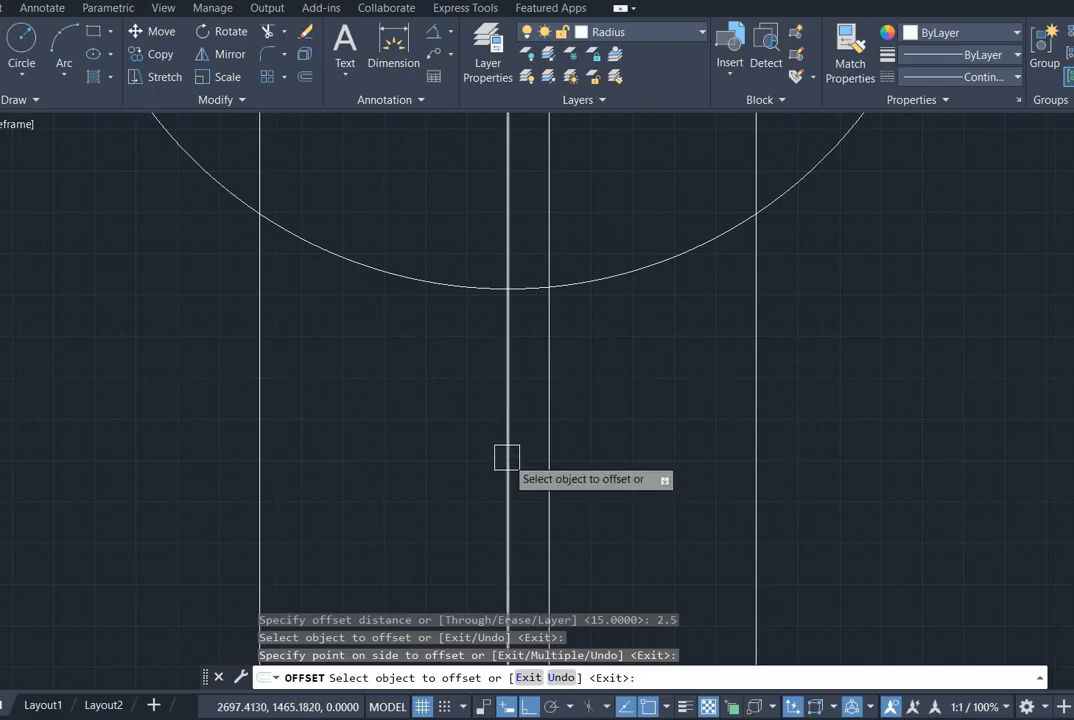
left_click(508, 457)
left_click(428, 463)
middle_click_drag(603, 330, 611, 398)
key("Escape")
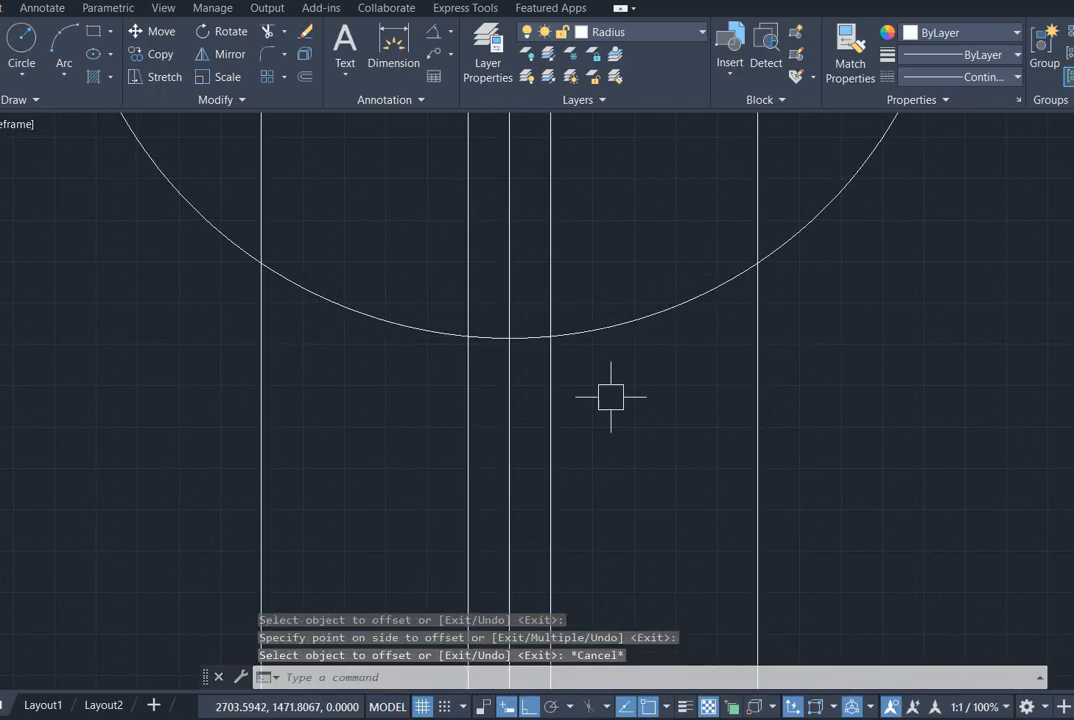
Step: Draw horizontal construction lines through the head circle's bottom quadrant and 5 above it to mark the notch depth
type("xl")
key("Return")
type("h")
key("Return")
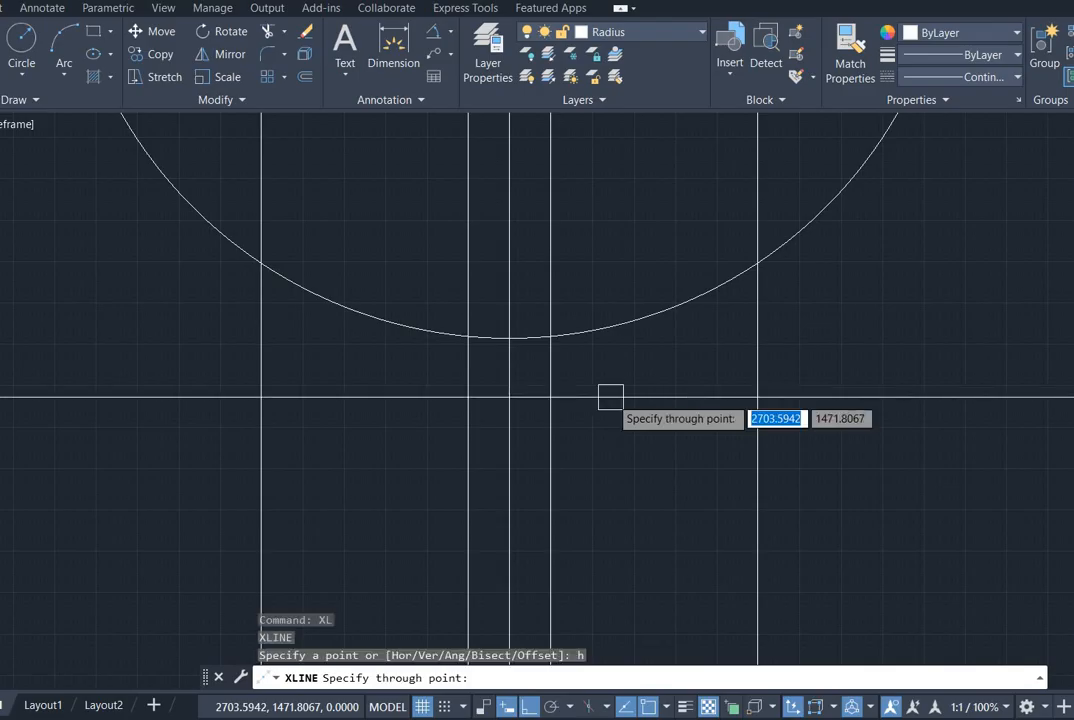
left_click(509, 338)
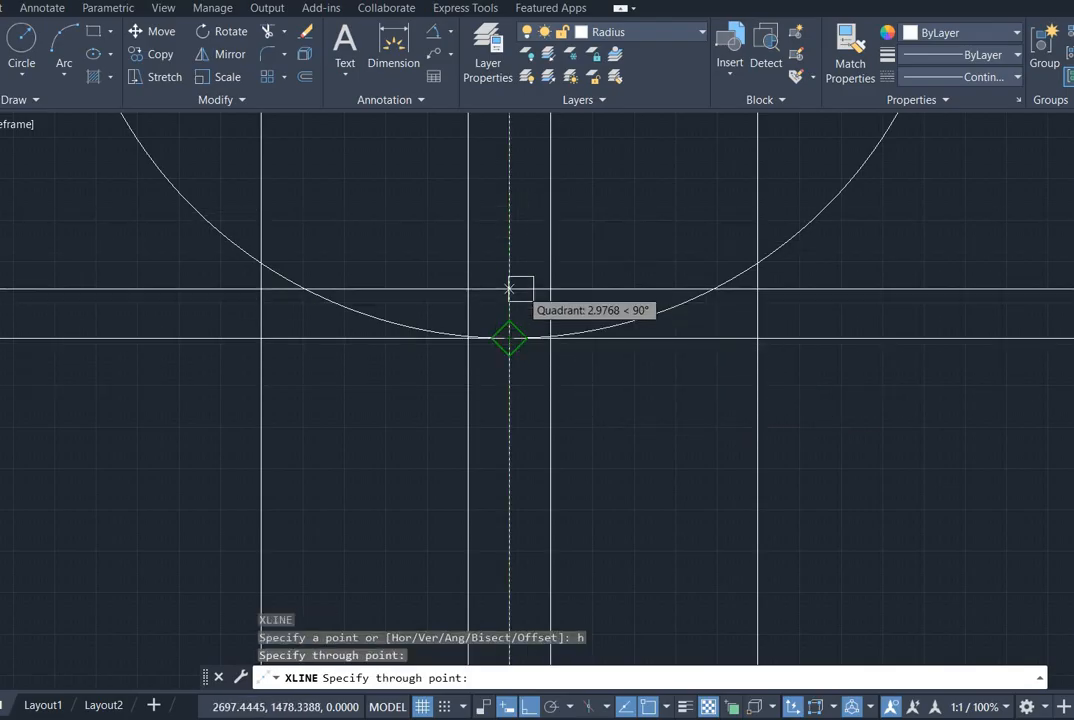
key("alt+Tab")
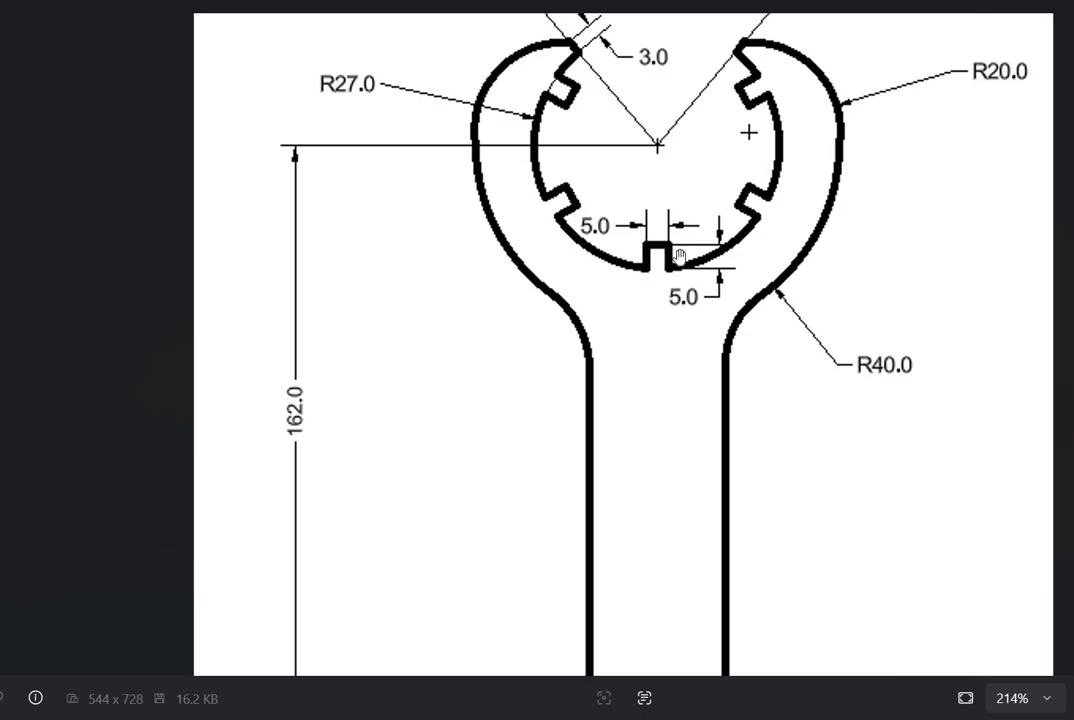
key("alt+Tab")
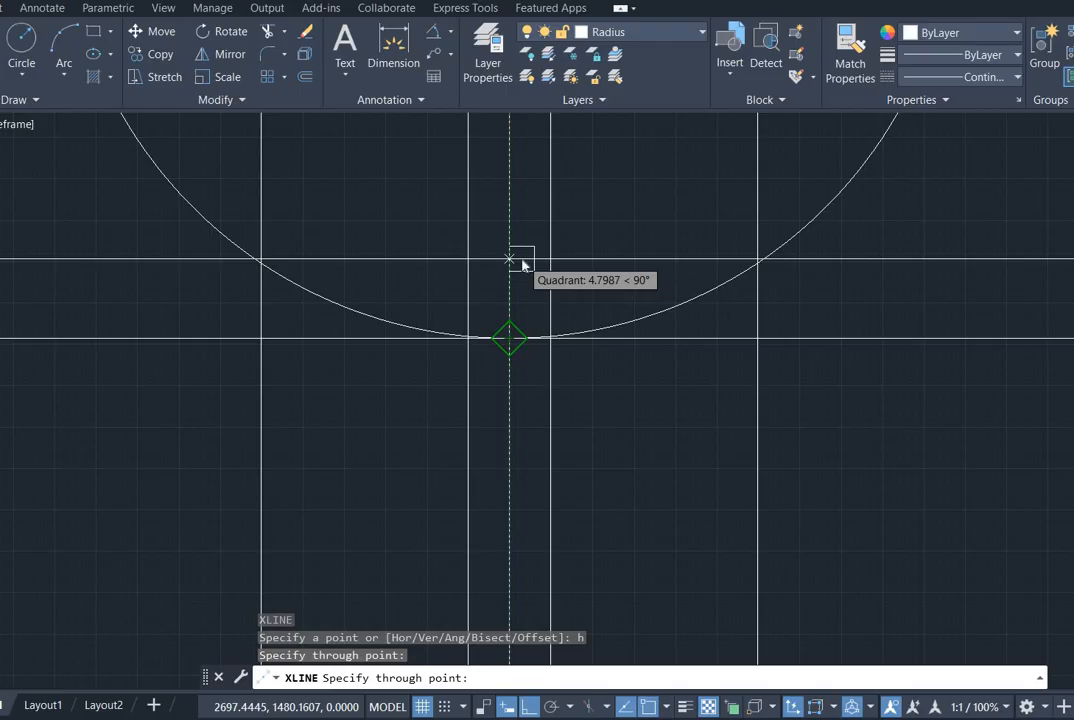
type("5")
key("Return")
key("Escape")
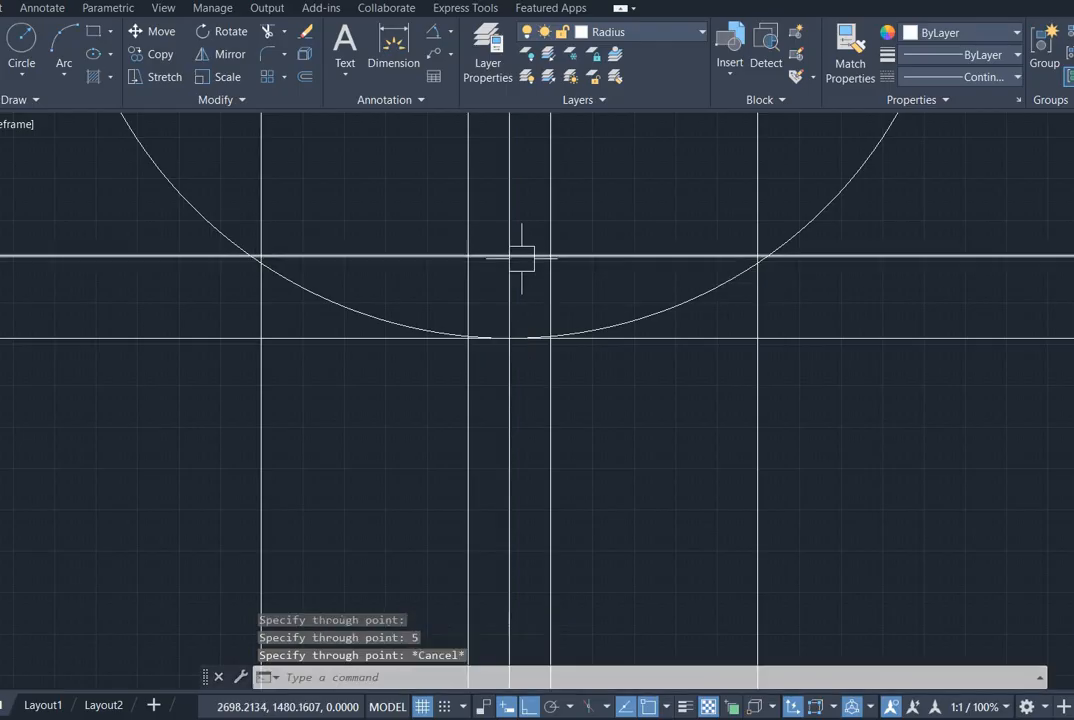
Step: Trim the construction lines, centreline and circle arc around the bottom notch to leave its rectangular outline open at the circle
type("tr")
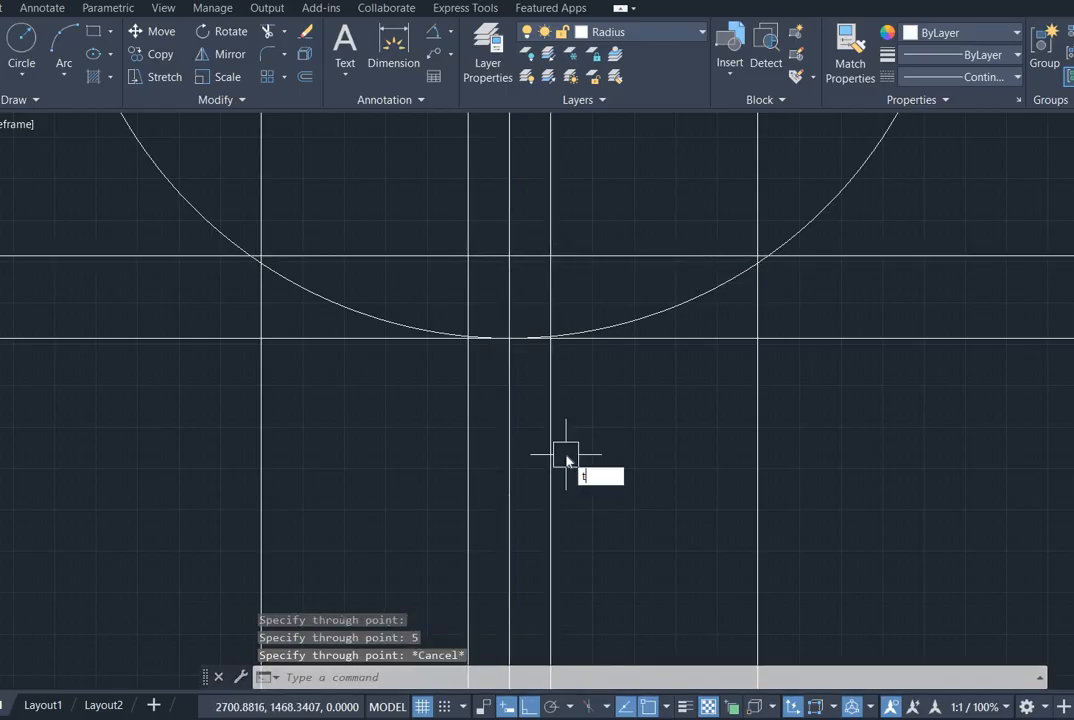
key("Return")
left_click(616, 338)
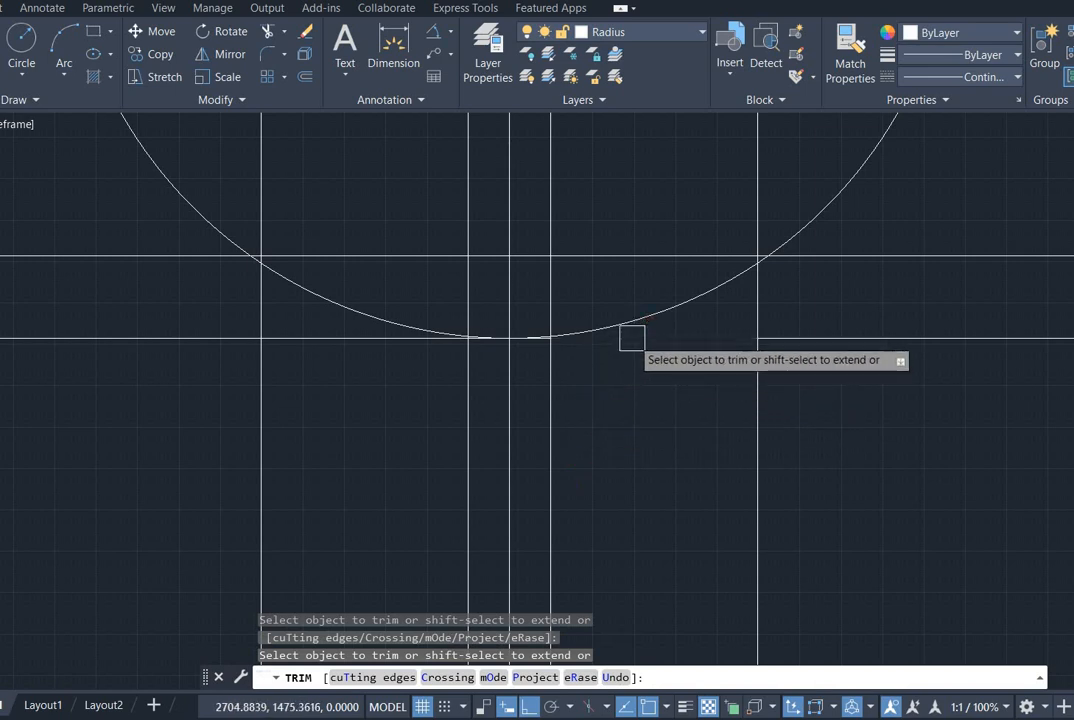
left_click(400, 338)
left_click_drag(595, 397, 425, 408)
scroll(520, 362, "up", 2)
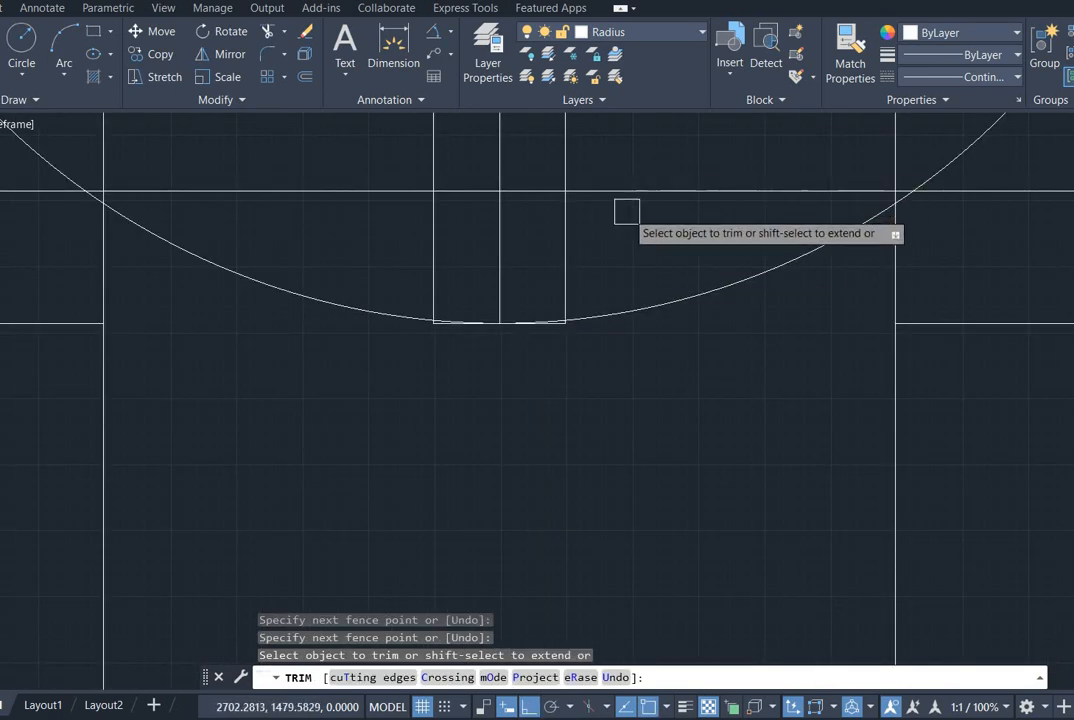
mouse_move(634, 148)
left_mouse_down()
mouse_move(414, 155)
mouse_move(383, 240)
left_mouse_up()
mouse_move(462, 375)
left_mouse_down()
mouse_move(496, 223)
mouse_move(525, 366)
left_mouse_up()
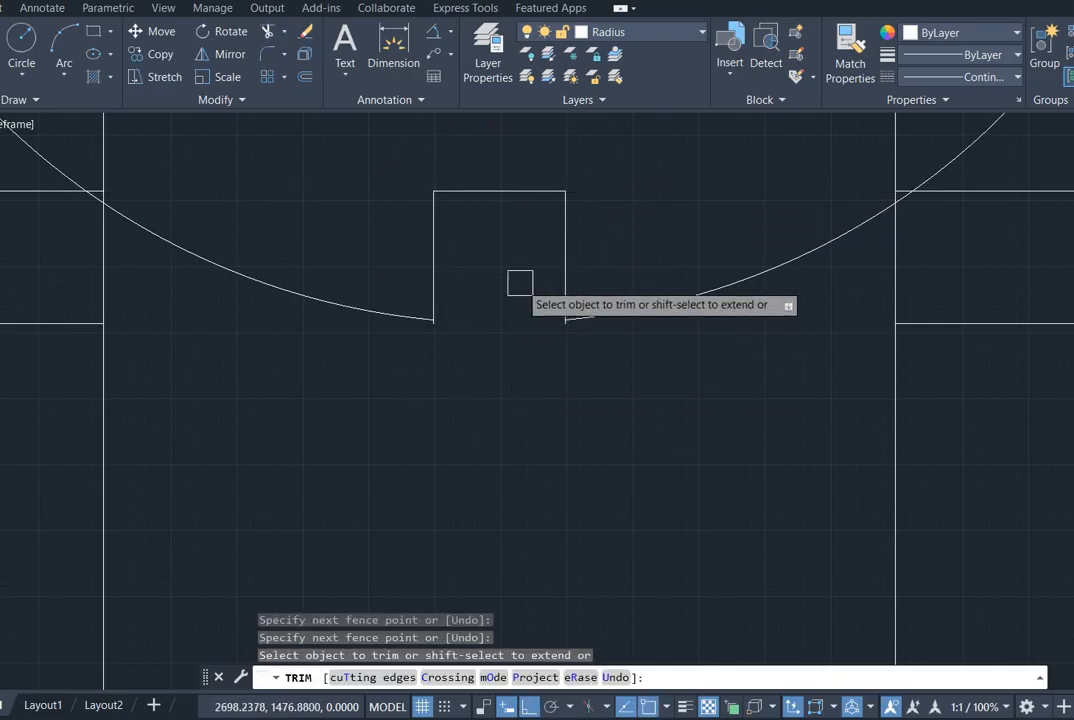
Step: Trim the short stubs of the notch sides that extend below the circle
scroll(379, 338, "up", 3)
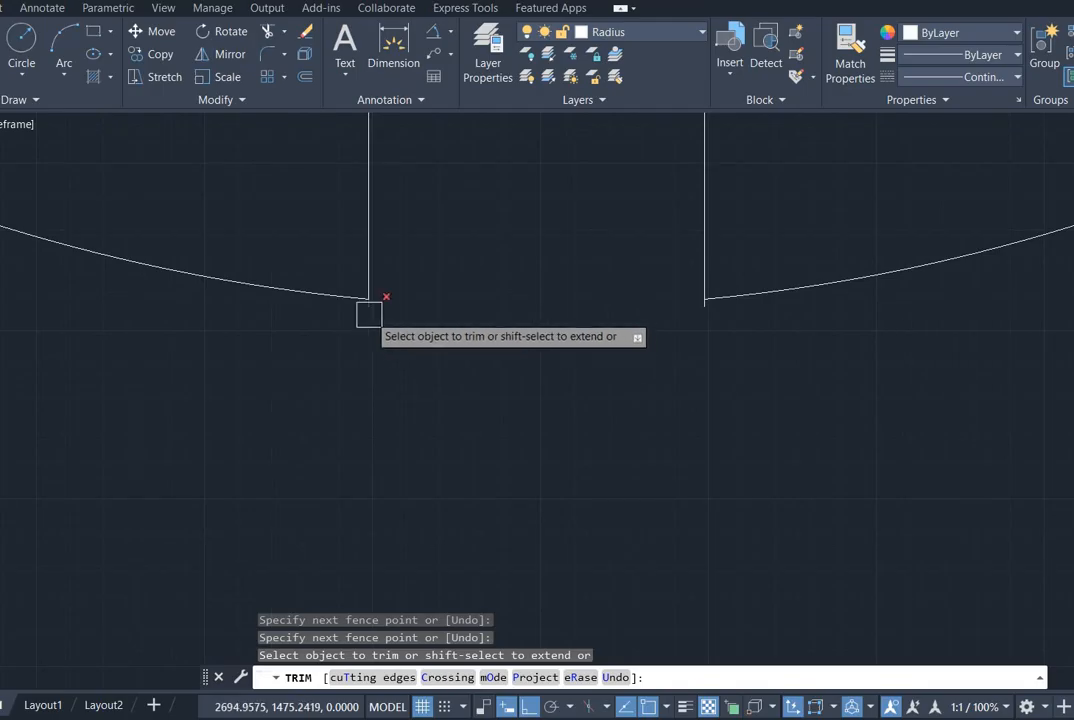
scroll(367, 312, "up", 2)
left_click(367, 300)
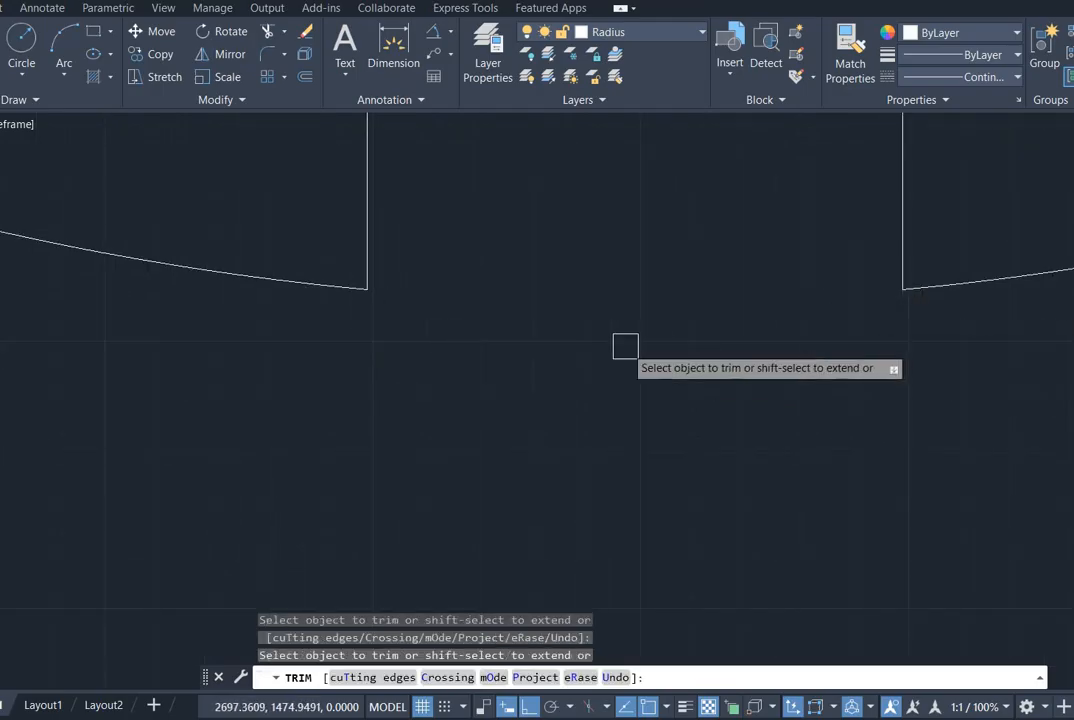
scroll(624, 348, "down", 3)
middle_click_drag(624, 348, 613, 397)
key("Escape")
scroll(613, 397, "down", 2)
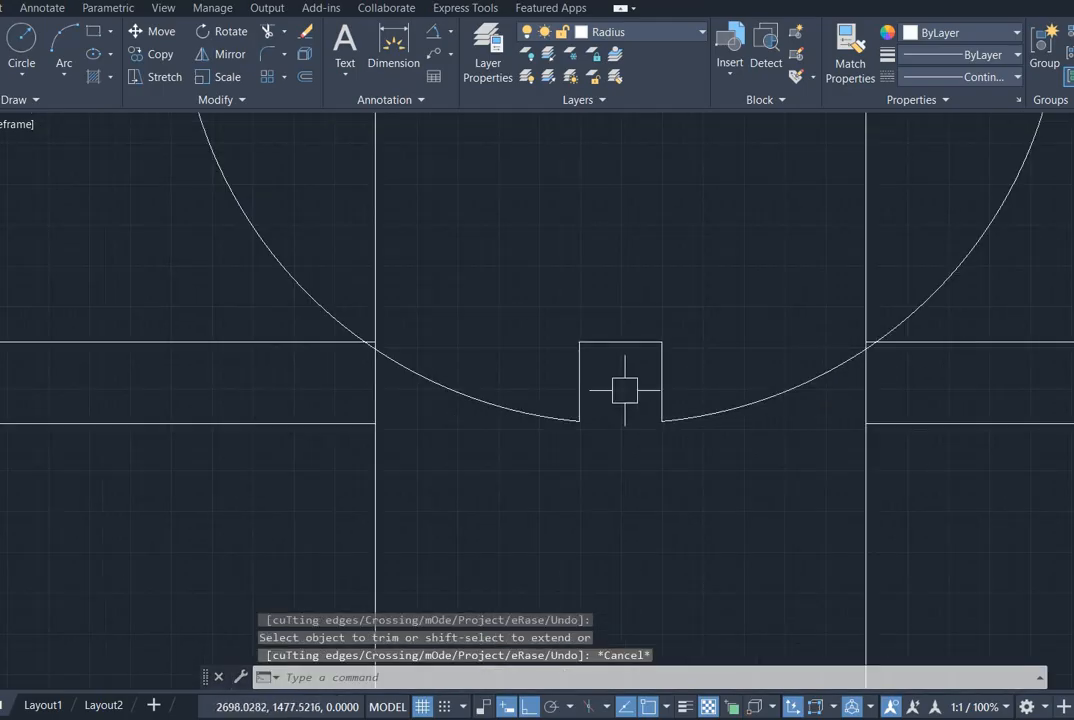
Step: Create a polar array of the three notch lines around the circle's centre with 6 items filling 360 degrees
left_click(712, 348)
left_click(505, 393)
left_click(620, 342)
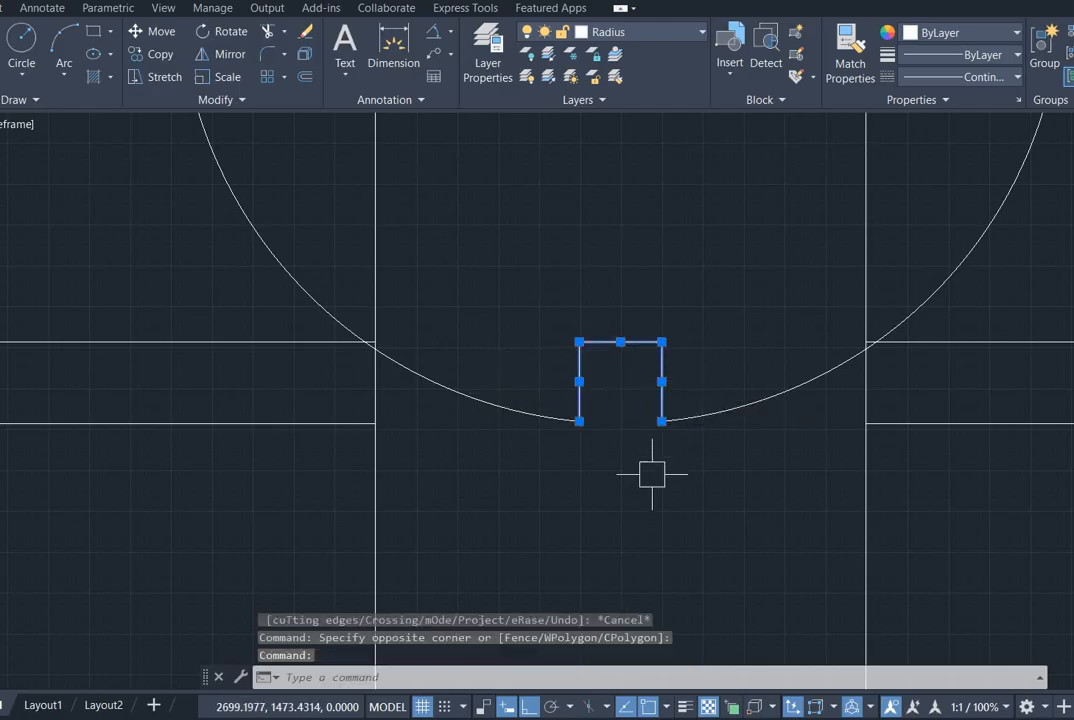
scroll(654, 488, "down", 4)
middle_click_drag(643, 498, 593, 493)
type("arr")
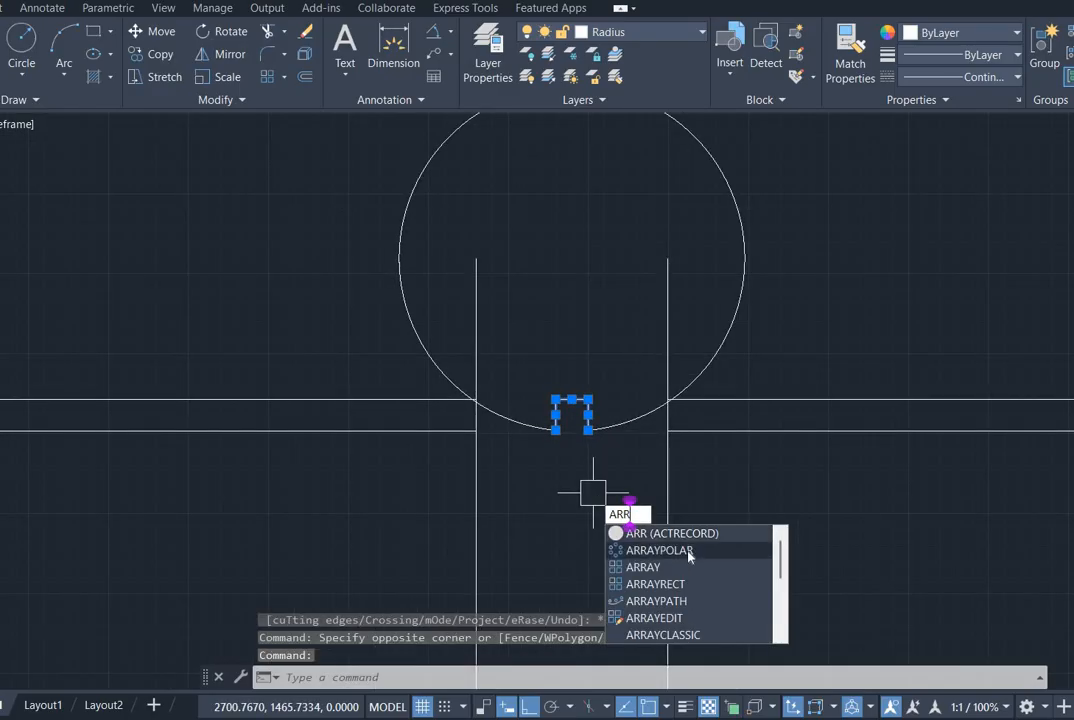
left_click(688, 549)
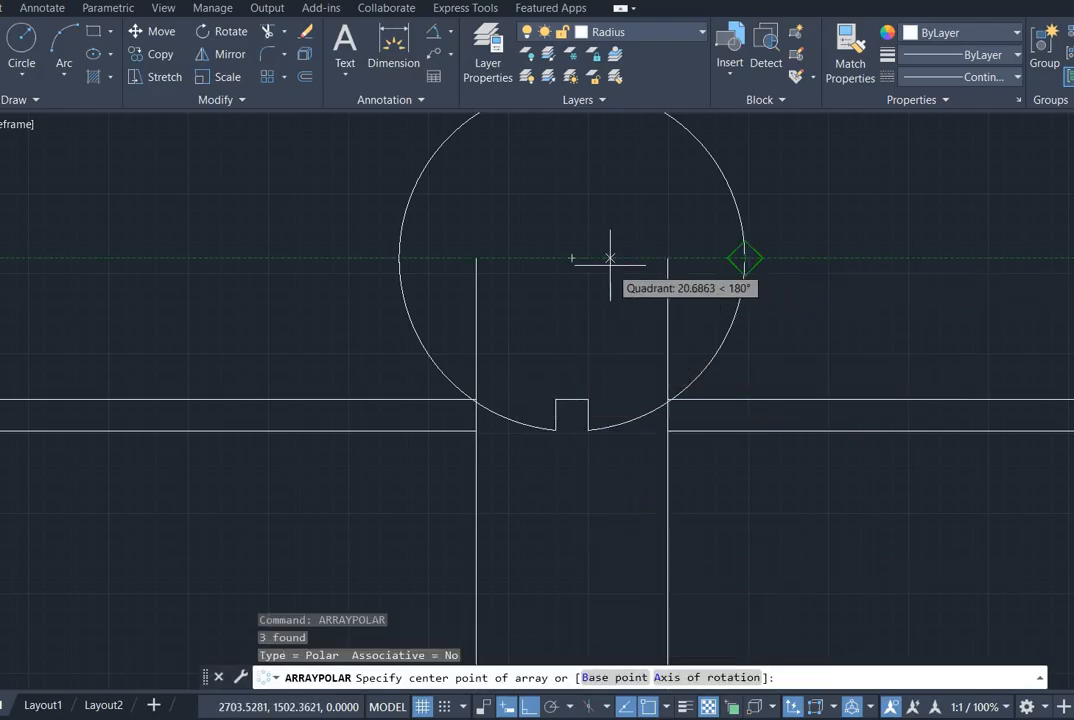
left_click(571, 255)
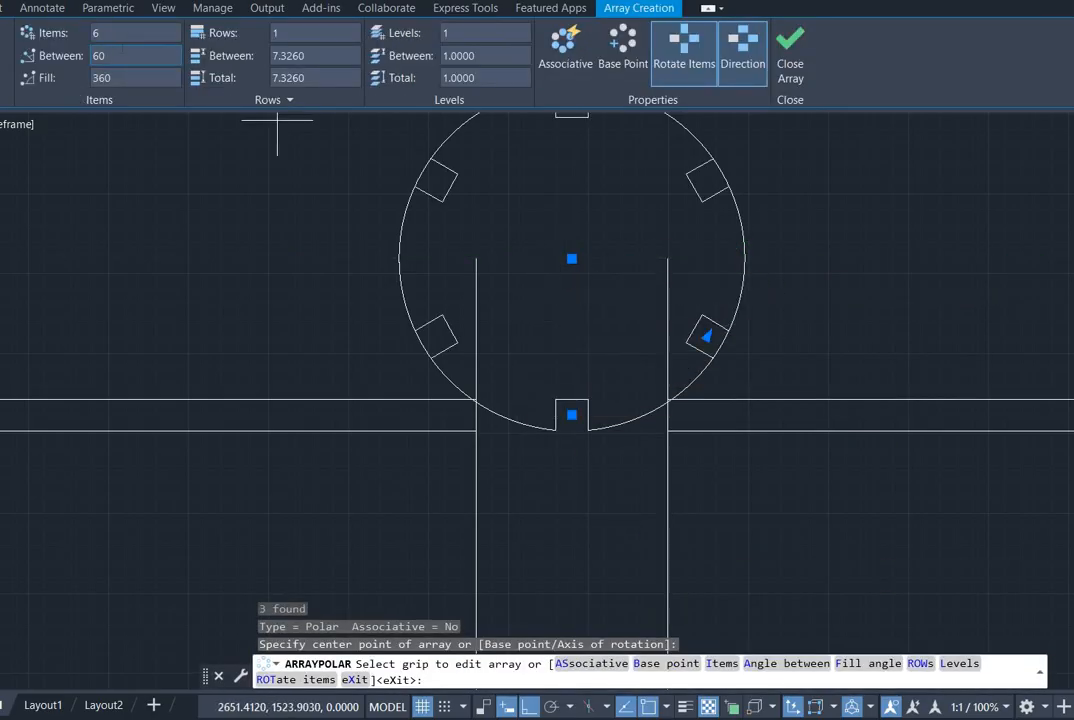
key("Return")
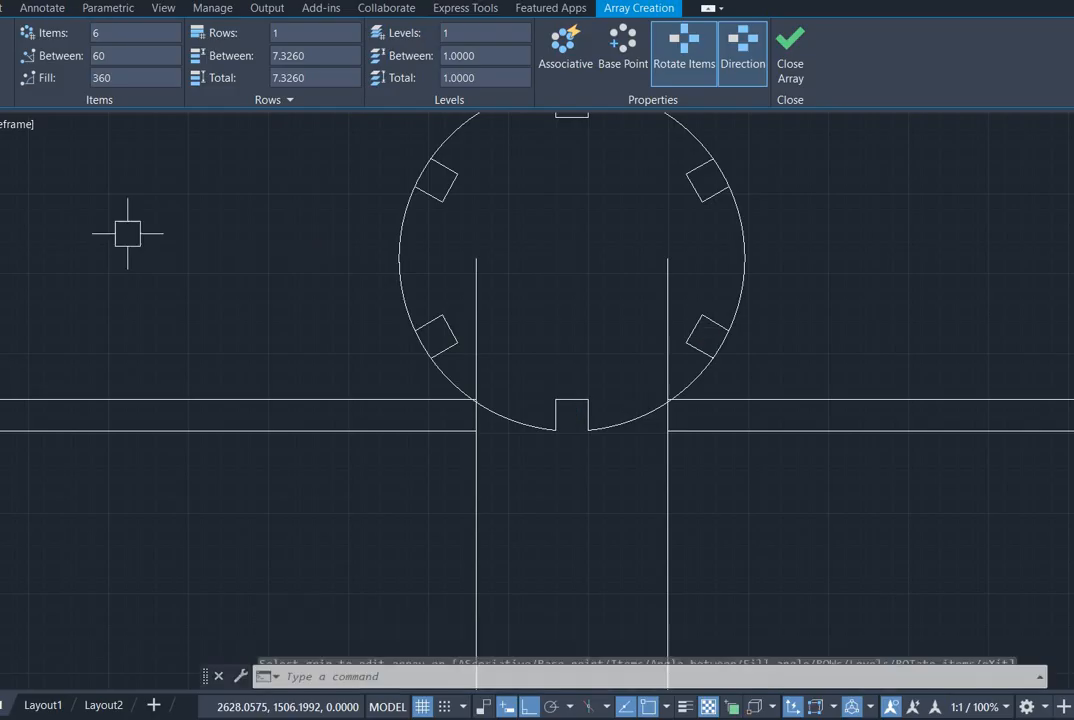
Step: Examine the wrench head in the reference image for the notch arrangement and the opening
key("Return")
scroll(668, 208, "down", 2)
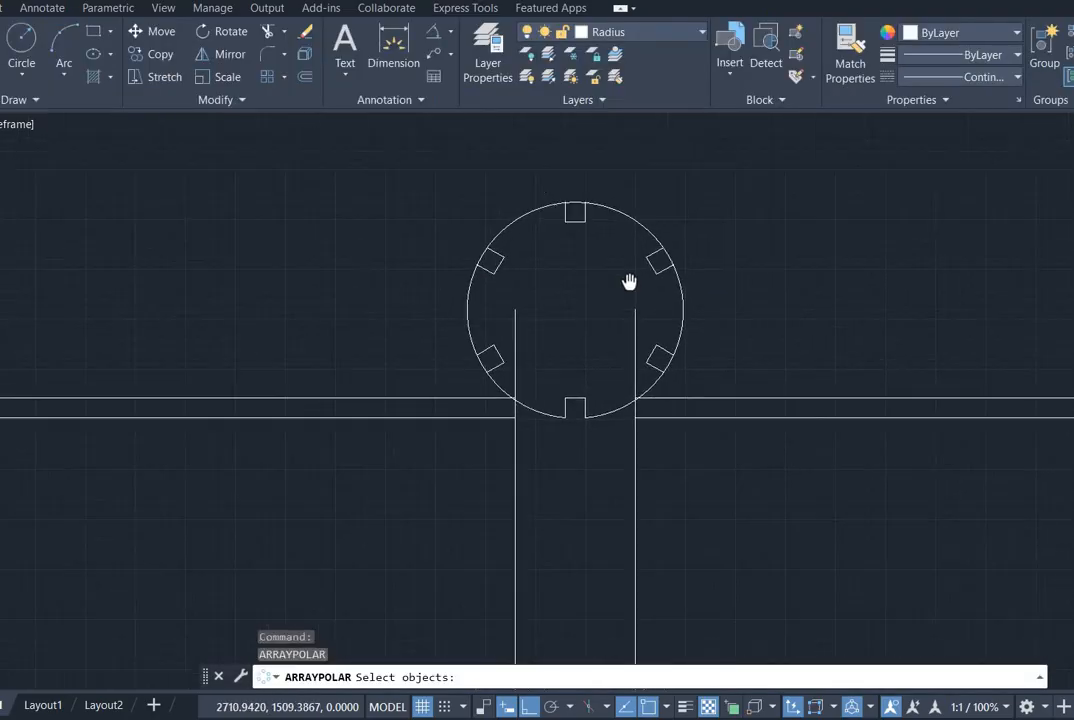
key("alt+Tab")
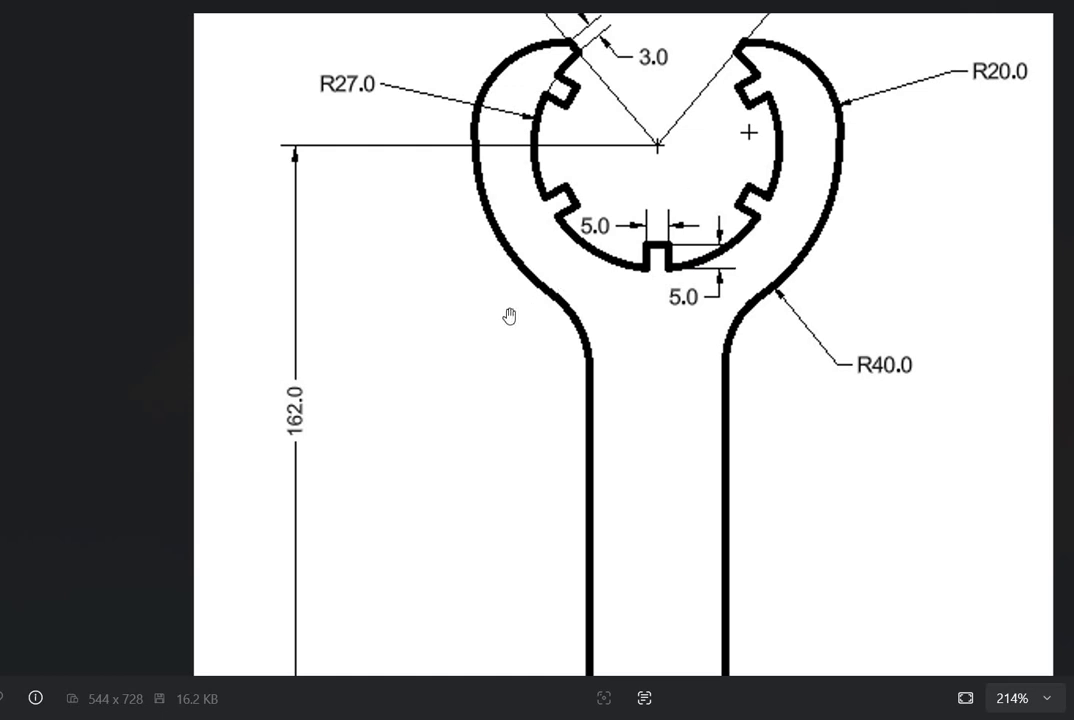
scroll(644, 87, "up", 2)
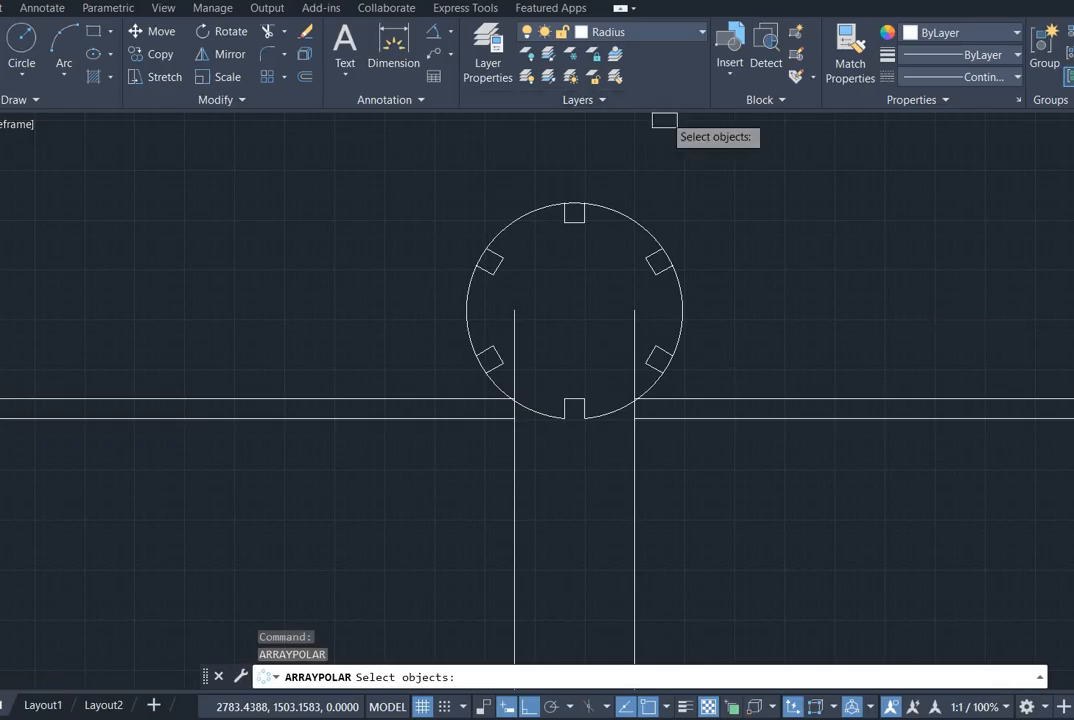
key("Escape")
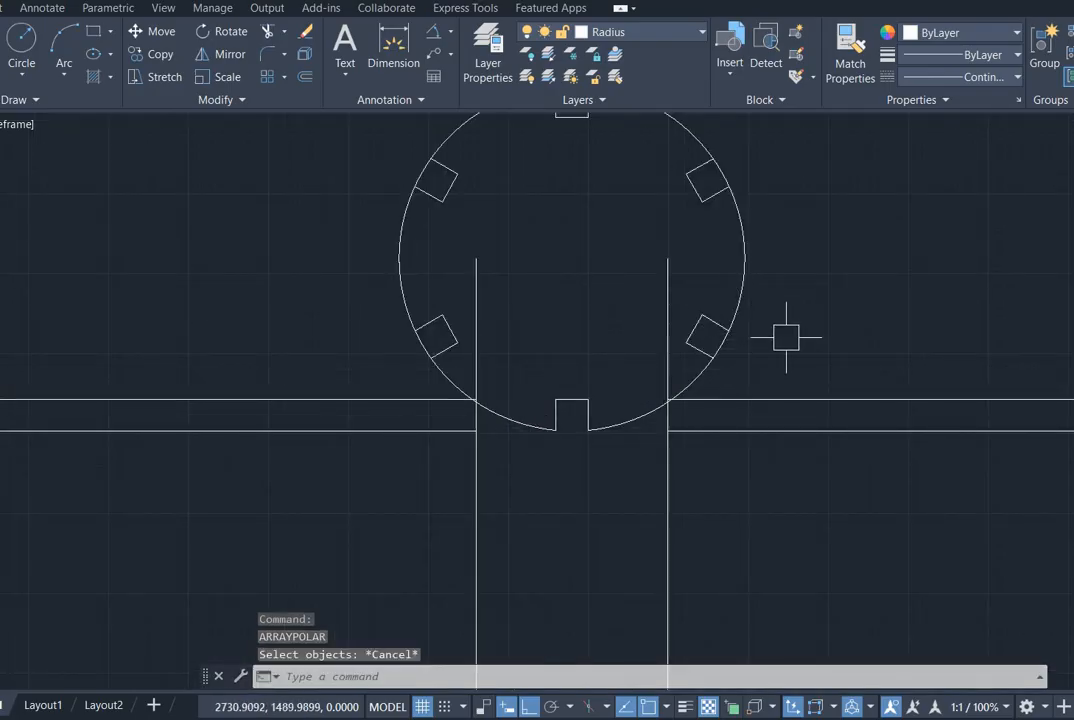
Step: Delete the four leftover horizontal construction line pieces on both sides of the handle
scroll(780, 332, "down", 3)
mouse_move(787, 329)
middle_mouse_down()
mouse_move(883, 300)
mouse_move(919, 351)
middle_mouse_up()
left_click(919, 351)
left_click(856, 431)
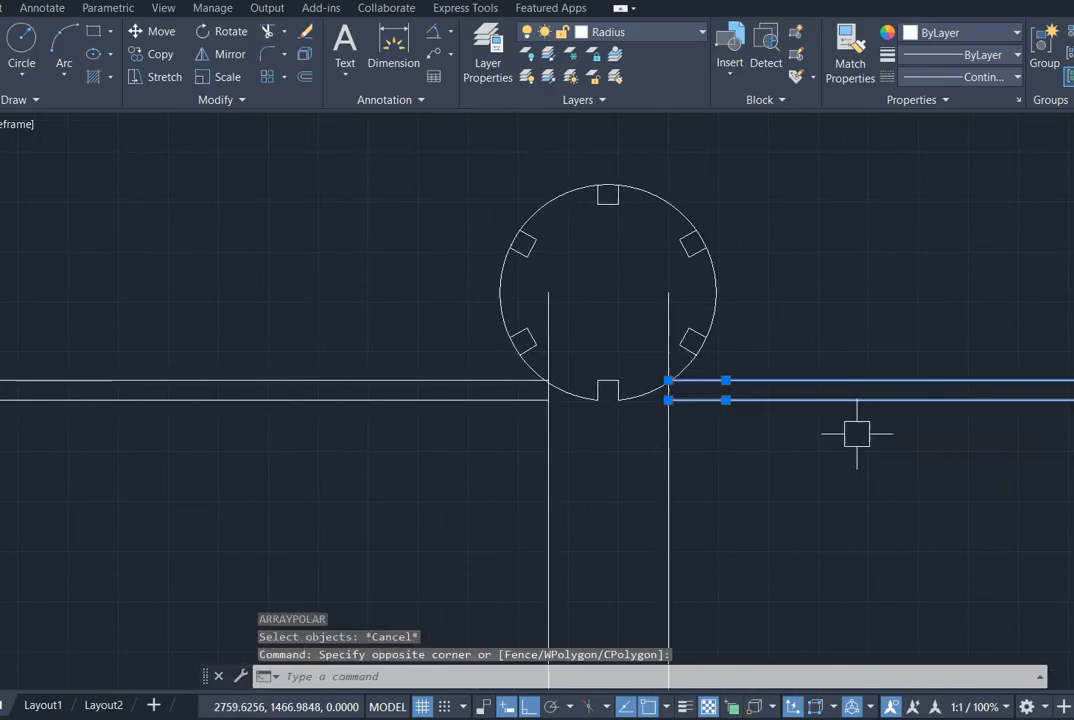
left_click(204, 340)
left_click(178, 480)
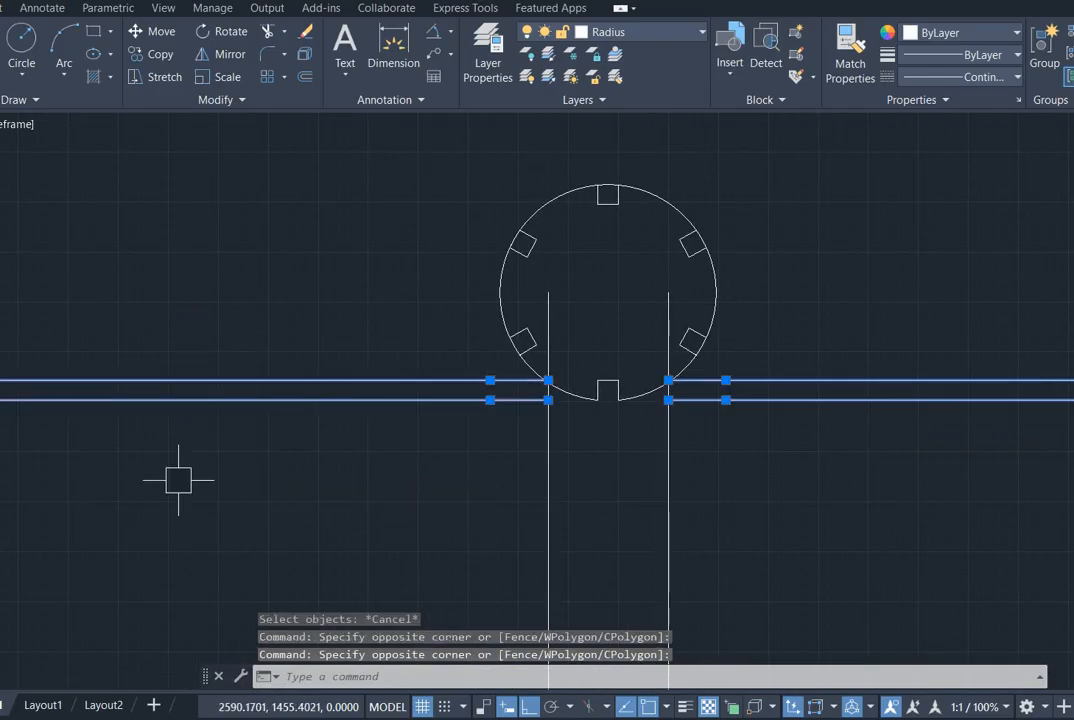
key("Delete")
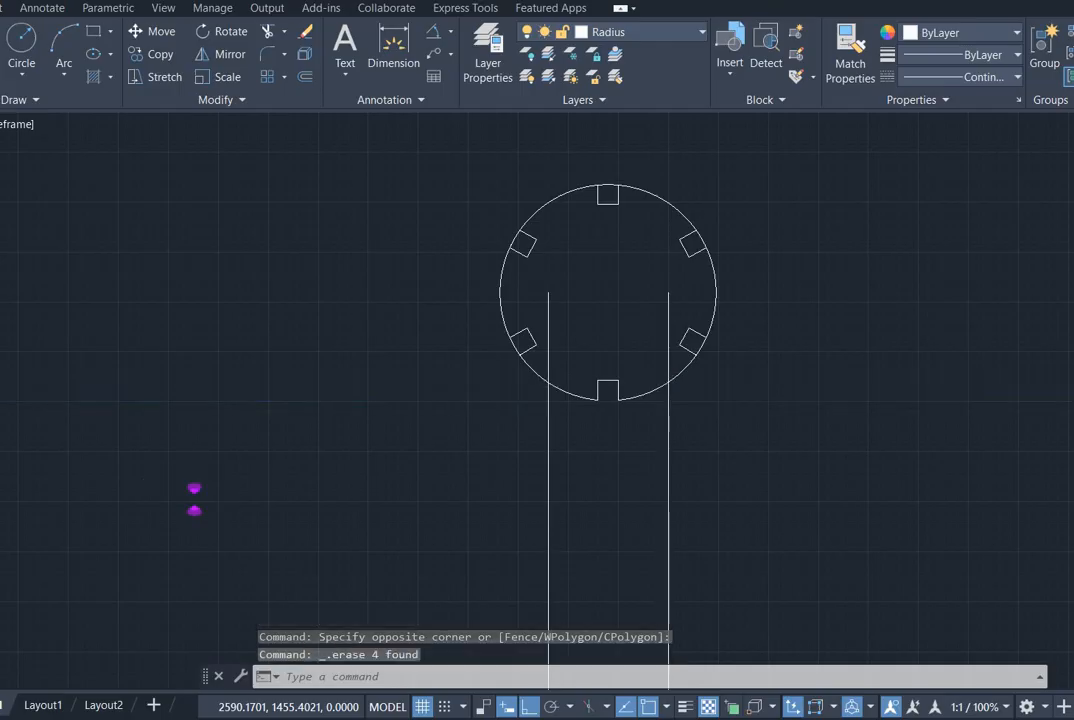
type("xl")
key("Return")
type("h")
key("Return")
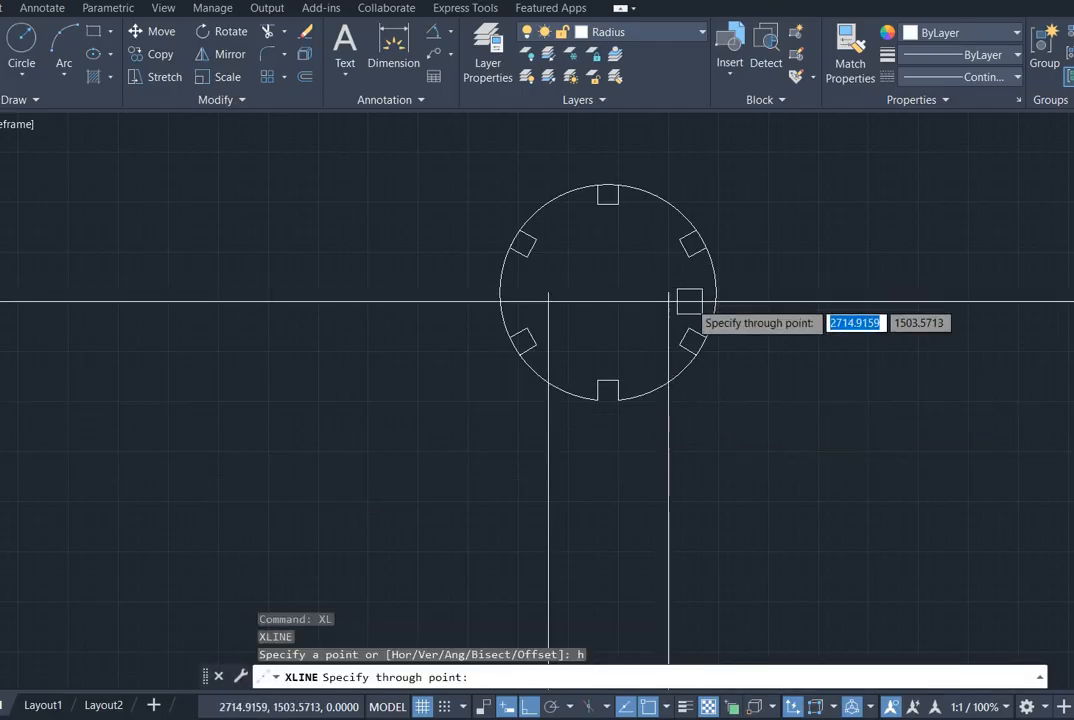
key("Escape")
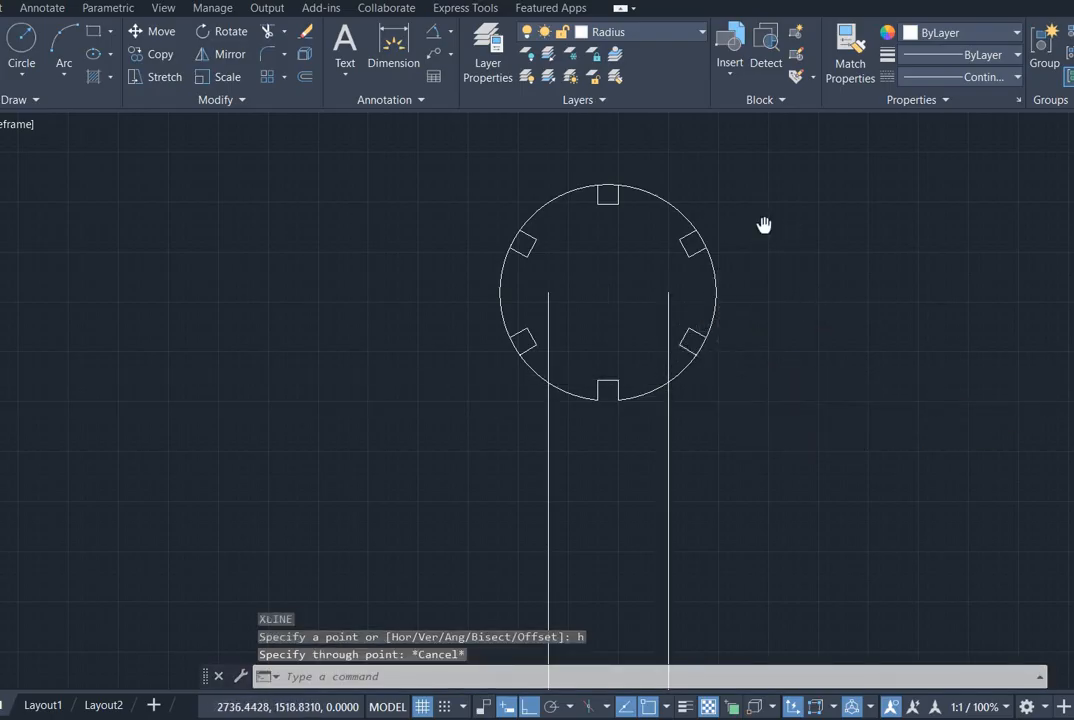
Step: Check the head opening's angle in the reference image and draw a vertical line from the circle's centre up past its top
middle_click_drag(762, 223, 750, 252)
key("alt+Tab")
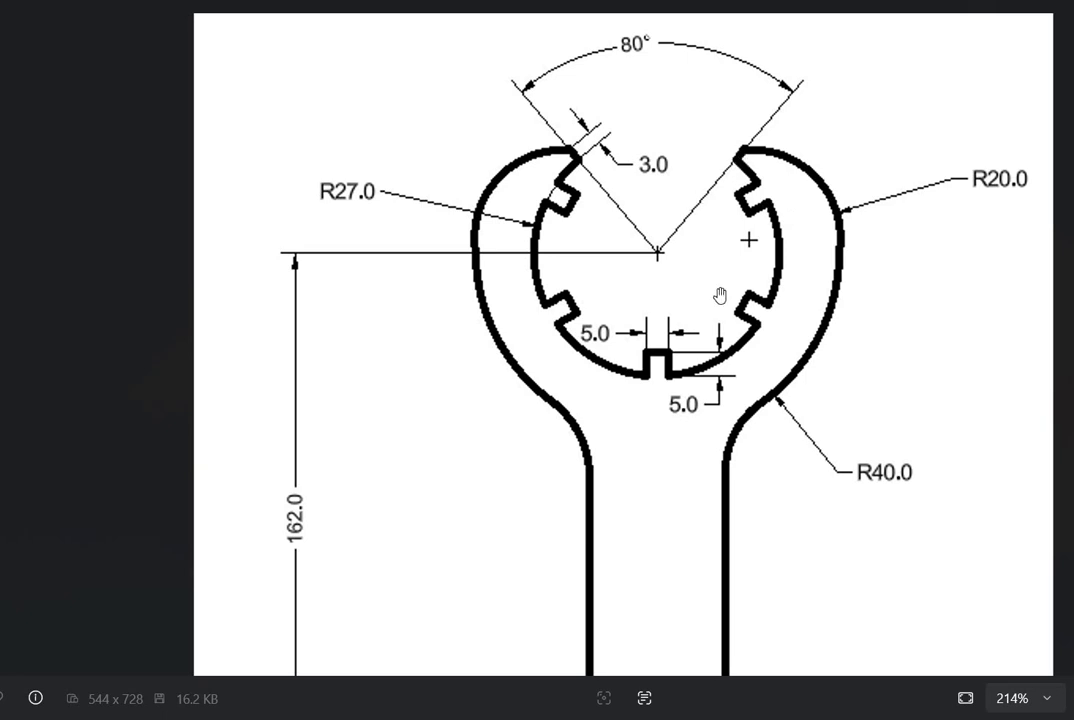
key("alt+Tab")
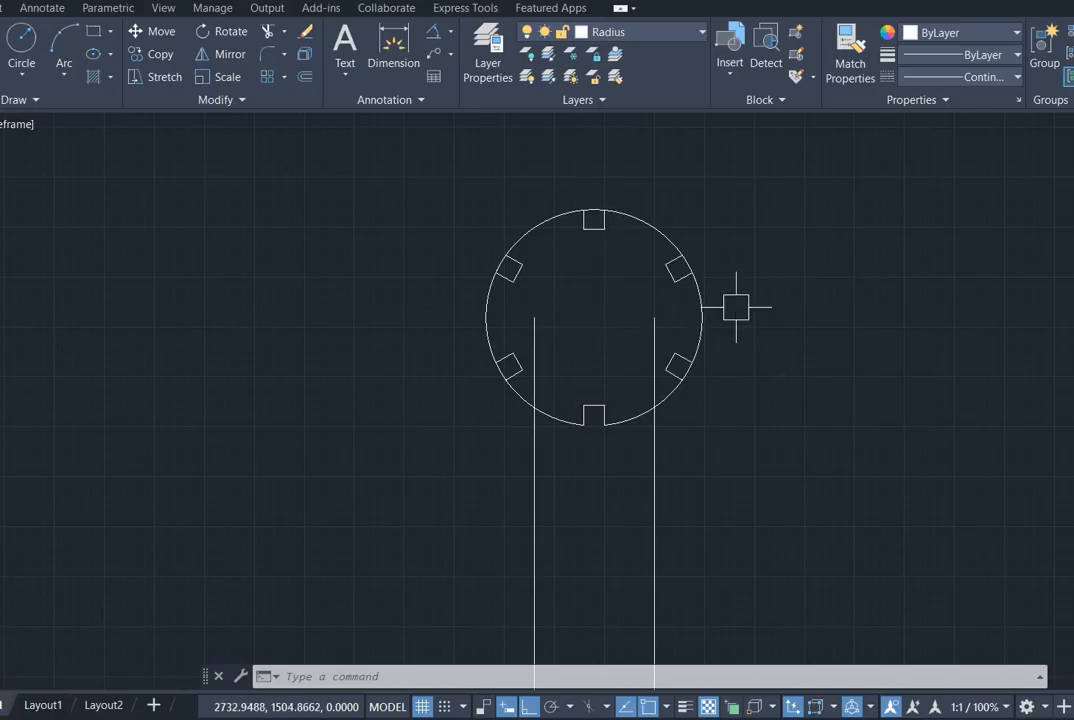
type("l")
key("Return")
left_click(594, 317)
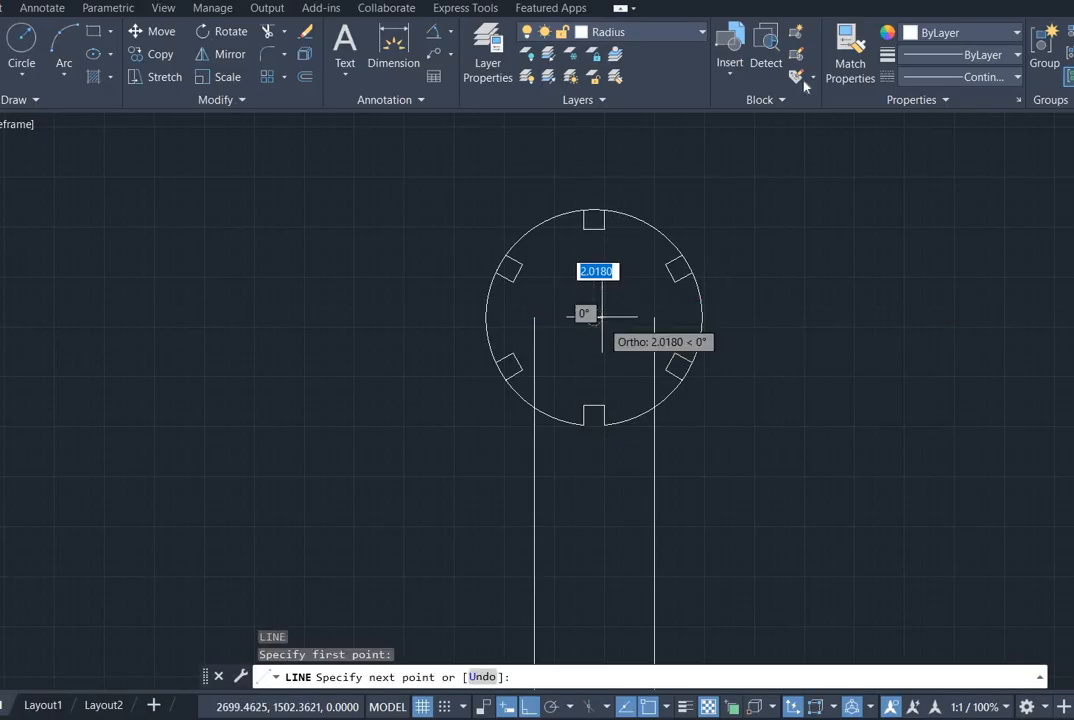
left_click(594, 150)
key("Escape")
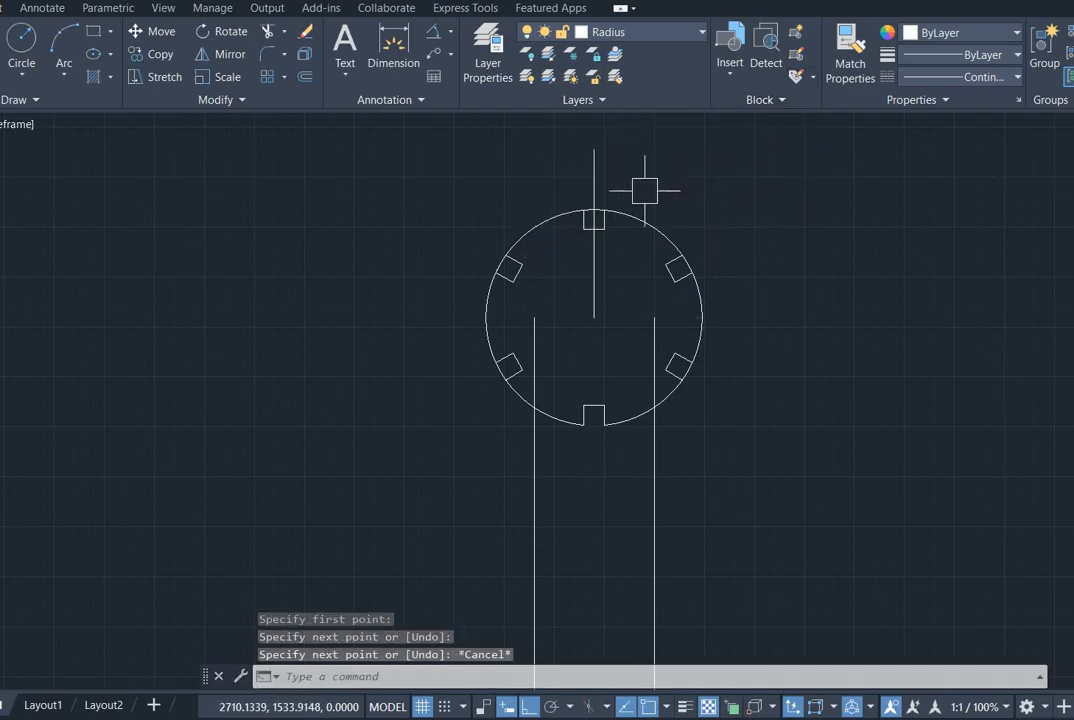
Step: Rotate a copy of the vertical line by -40 degrees about the circle's centre for the right side of the opening
left_click(596, 168)
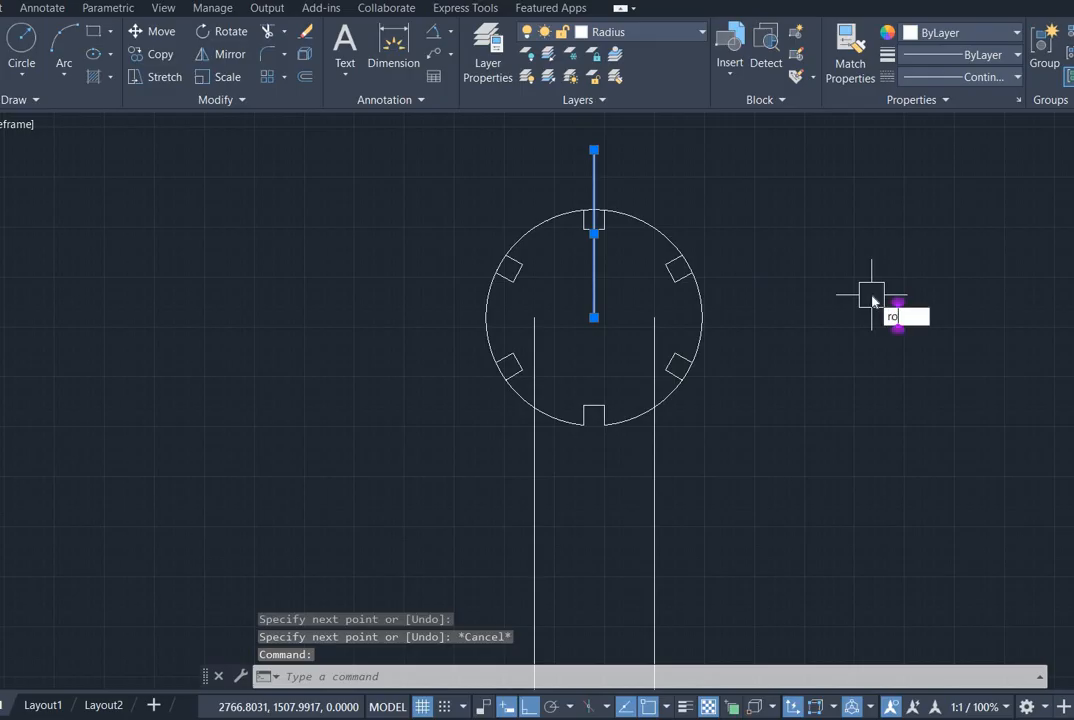
type("ro")
key("Return")
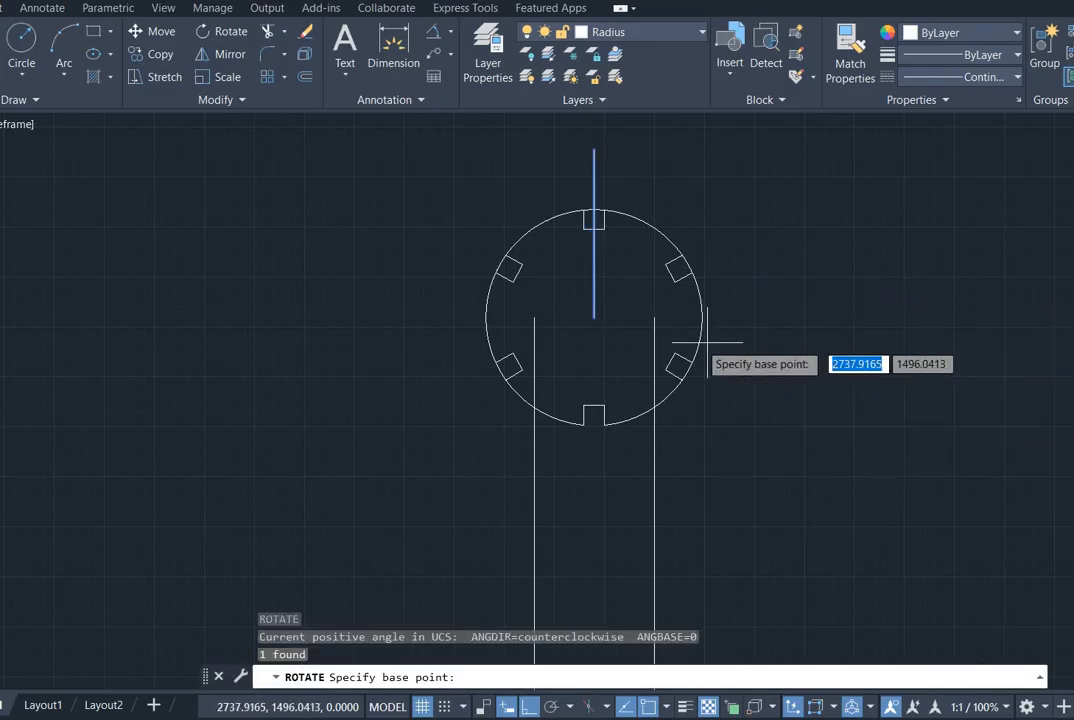
left_click(594, 318)
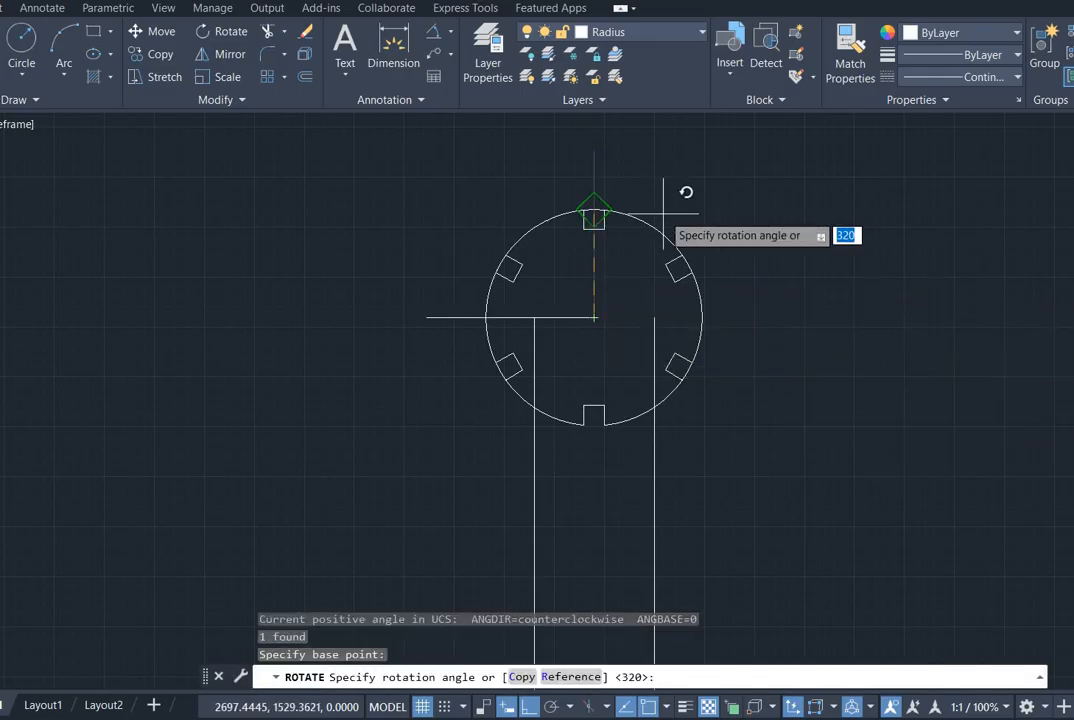
type("c")
key("Return")
type("-")
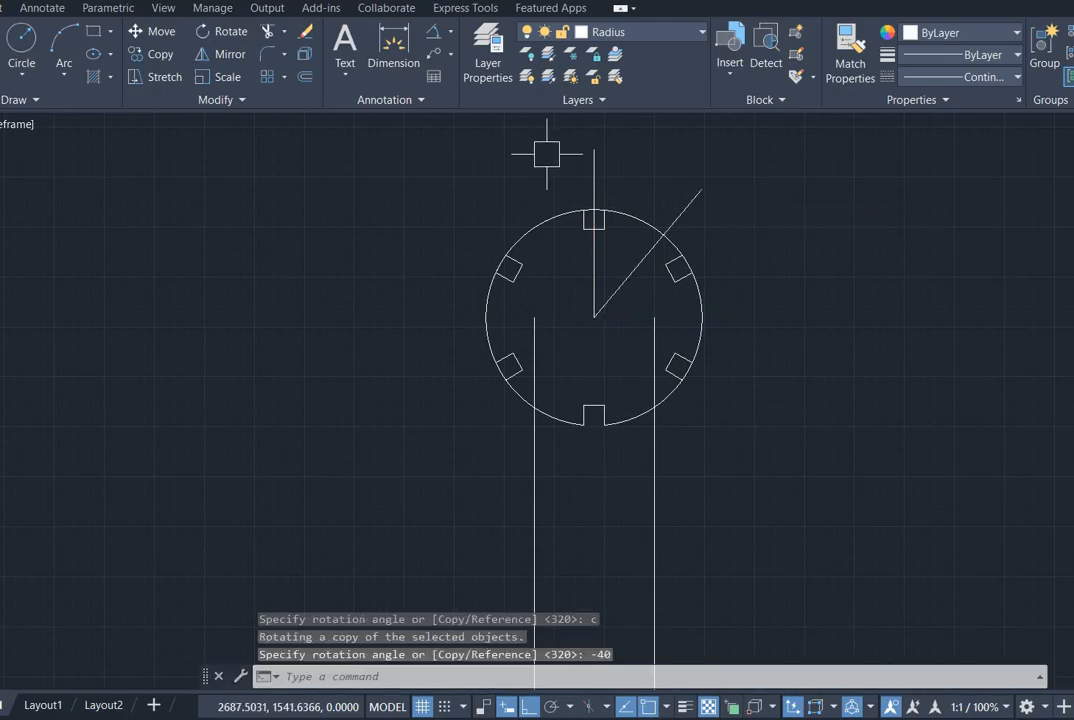
key("Return")
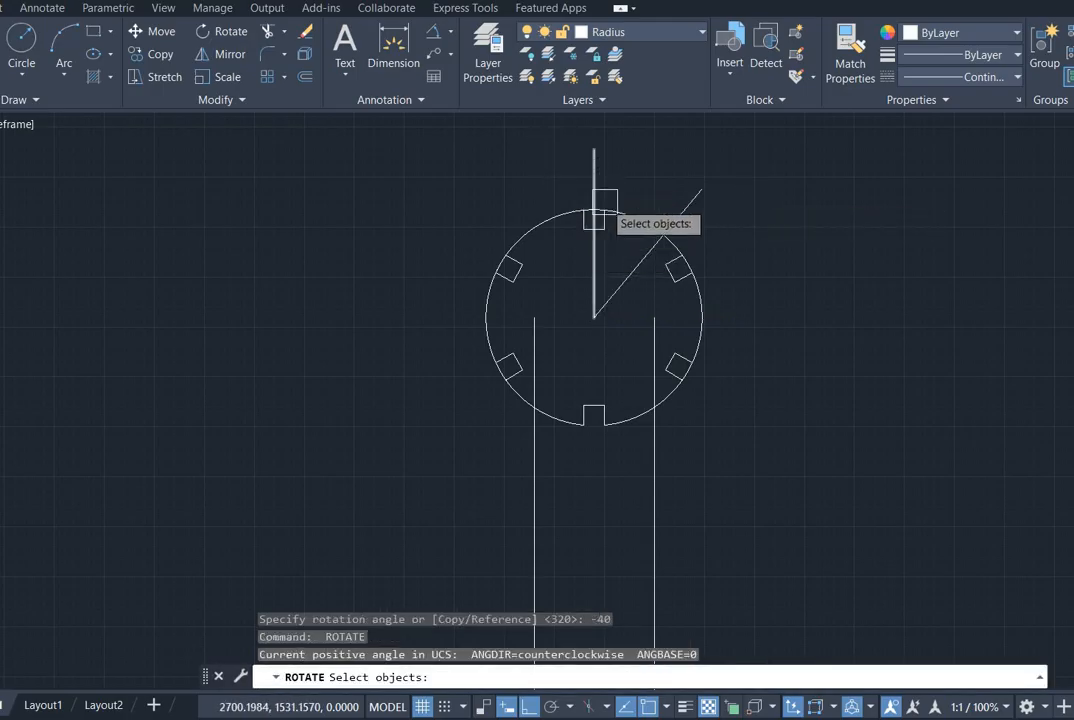
Step: Rotate a copy of the vertical line by 40 degrees about the circle's centre for the left side of the opening
left_click(595, 196)
key("Return")
left_click(594, 318)
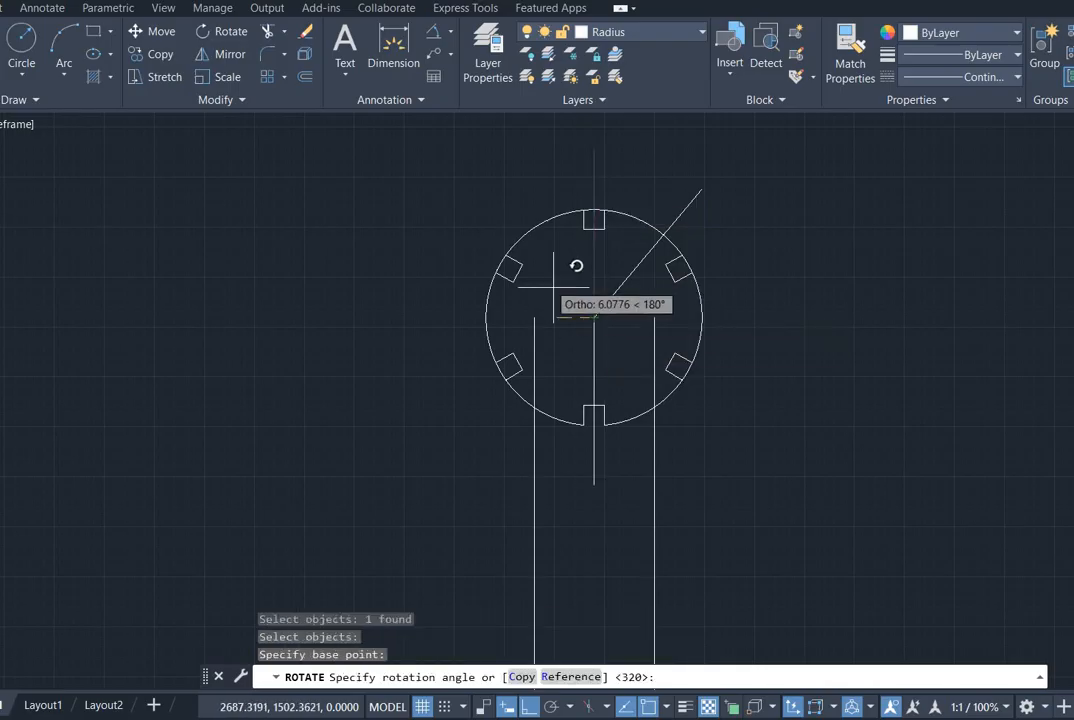
type("c")
key("Return")
type("40")
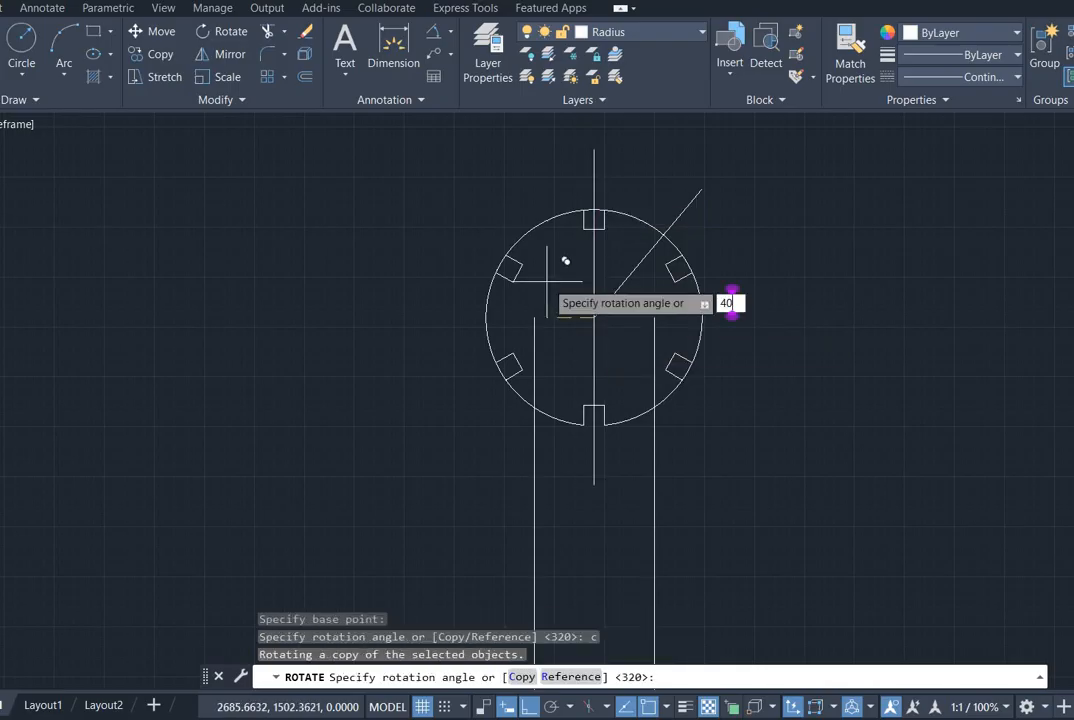
key("Return")
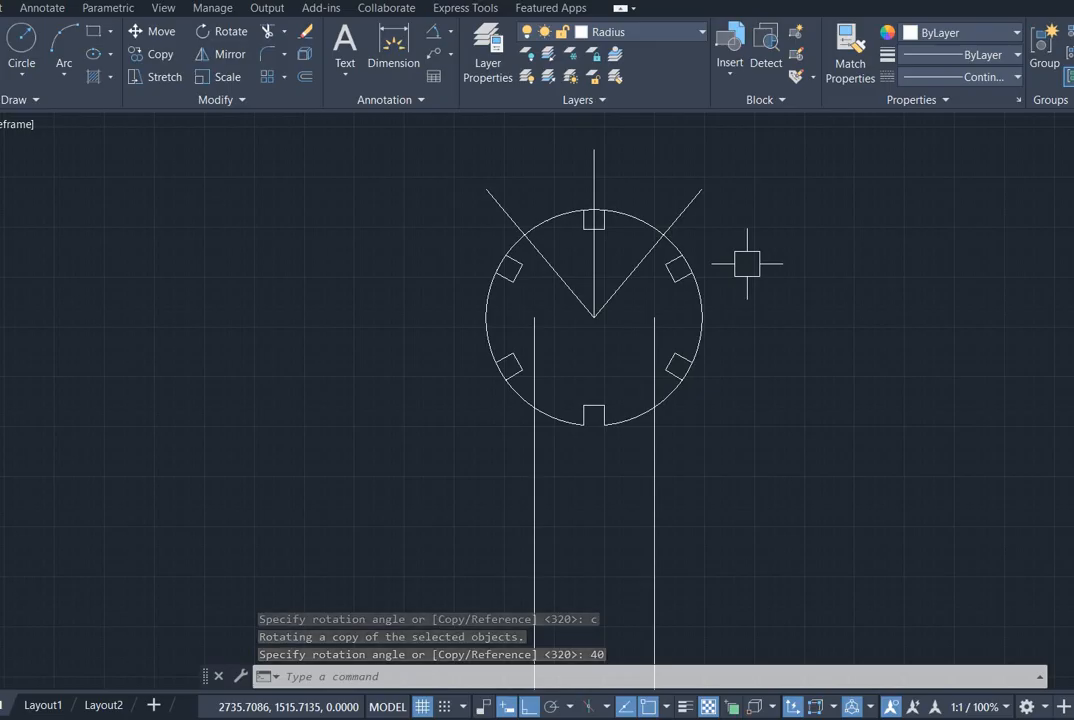
Step: Measure the angle between the two slanted opening lines with an angular dimension without placing it
left_click(450, 34)
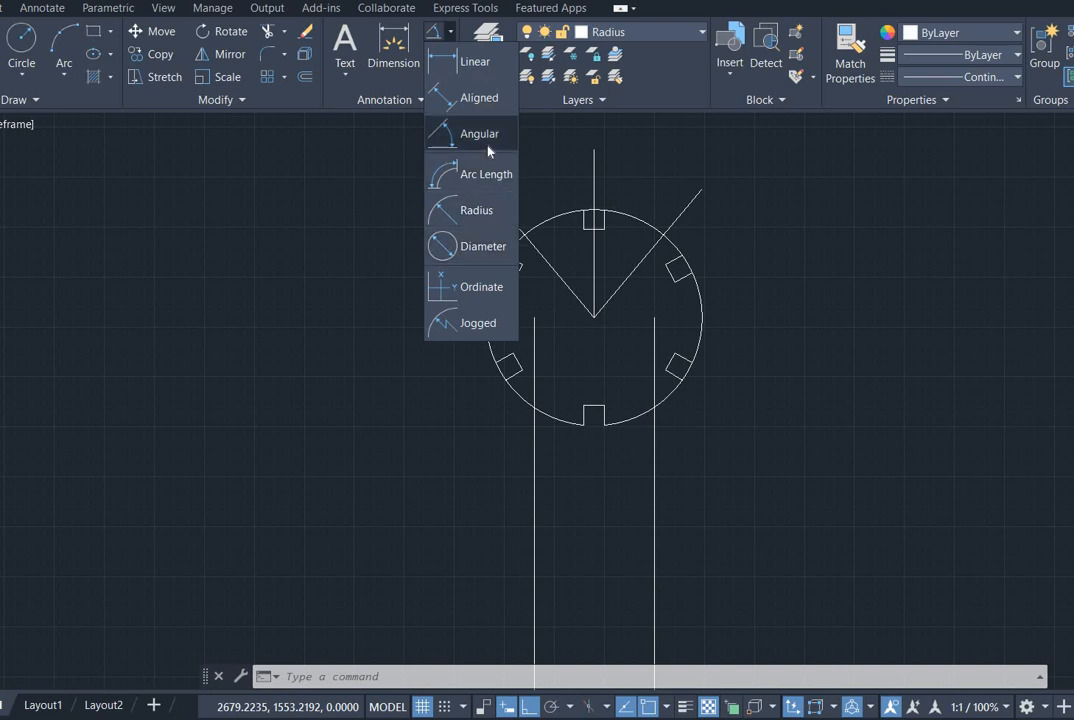
left_click(489, 134)
left_click(500, 212)
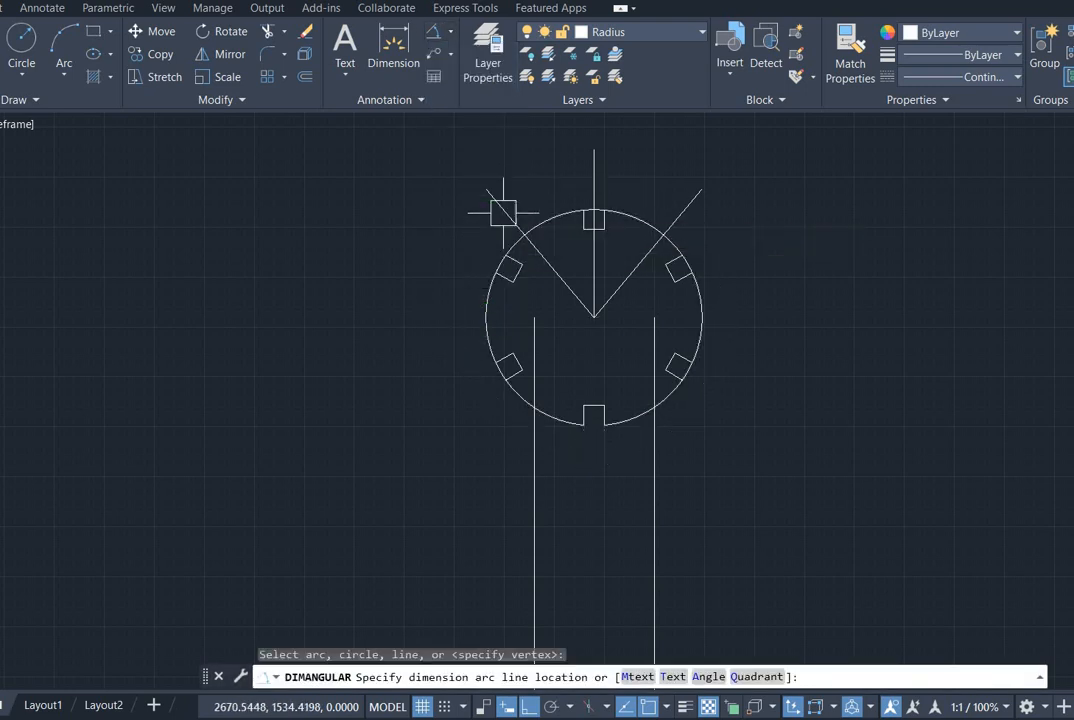
key("Escape")
key("Return")
left_click(503, 213)
left_click(684, 204)
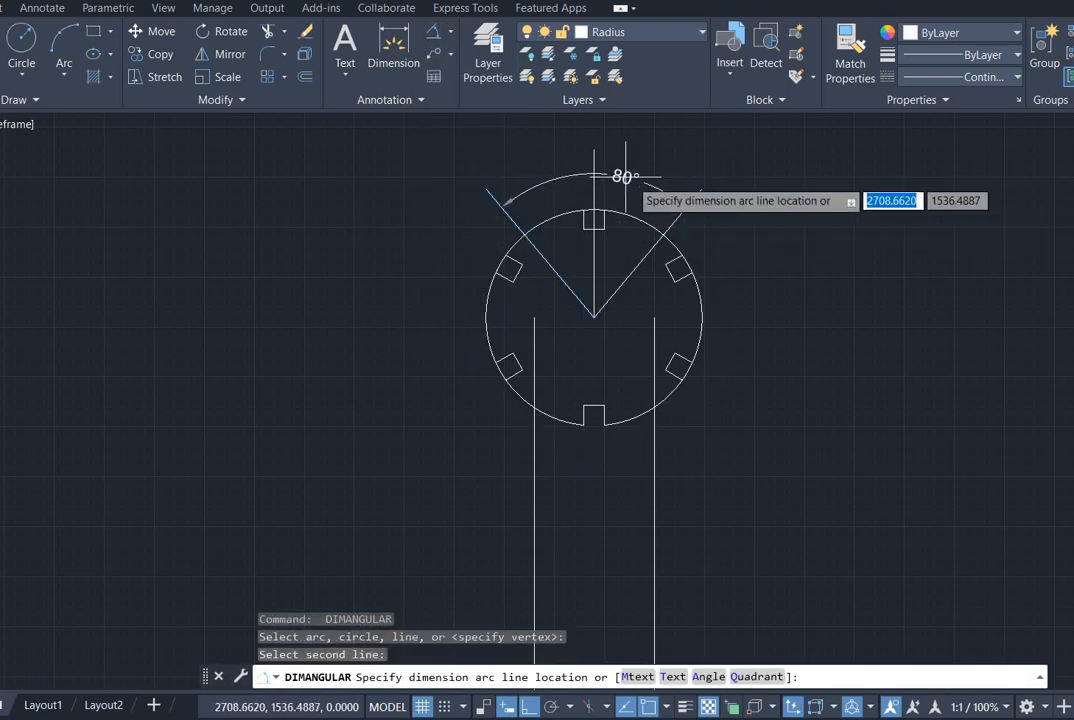
scroll(578, 160, "up", 4)
key("Escape")
scroll(612, 214, "down", 4)
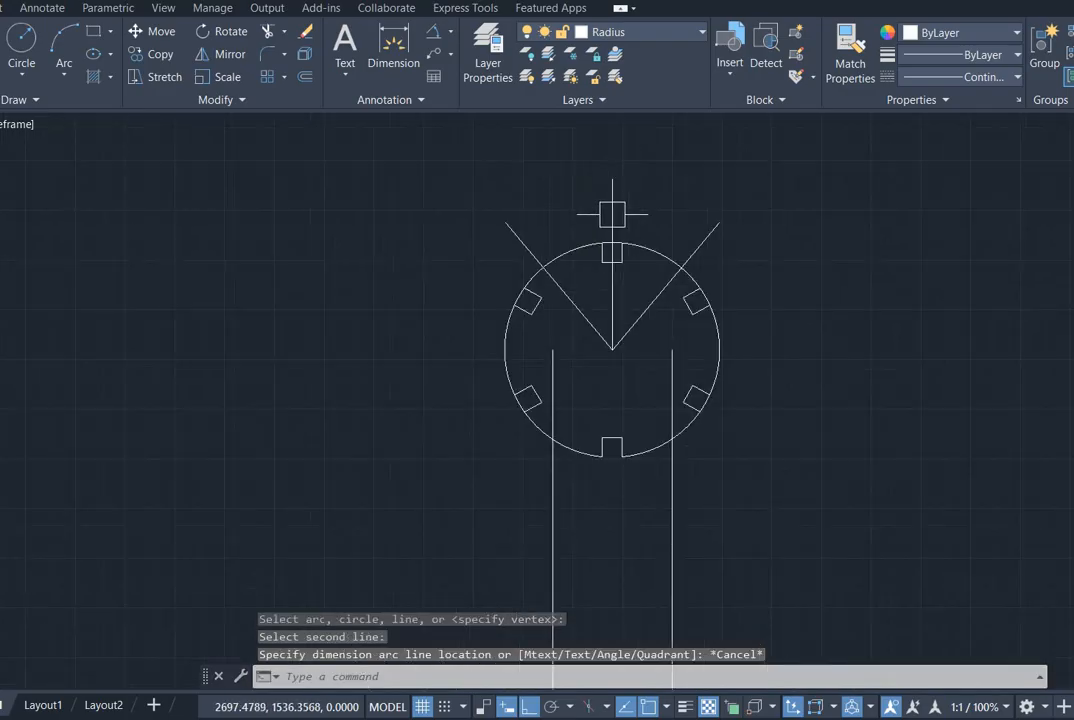
Step: Check the 3.0 tip offset in the reference image and draw a circle of radius 30 at the head's centre
middle_click_drag(605, 327, 550, 282)
key("alt+Tab")
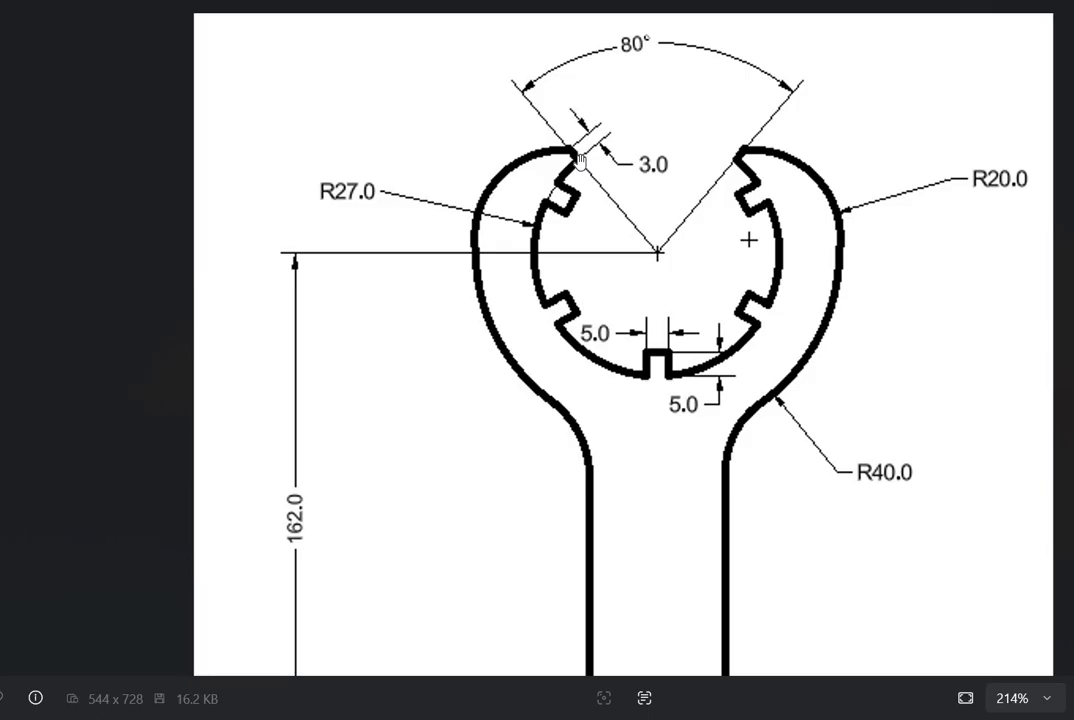
key("alt+Tab")
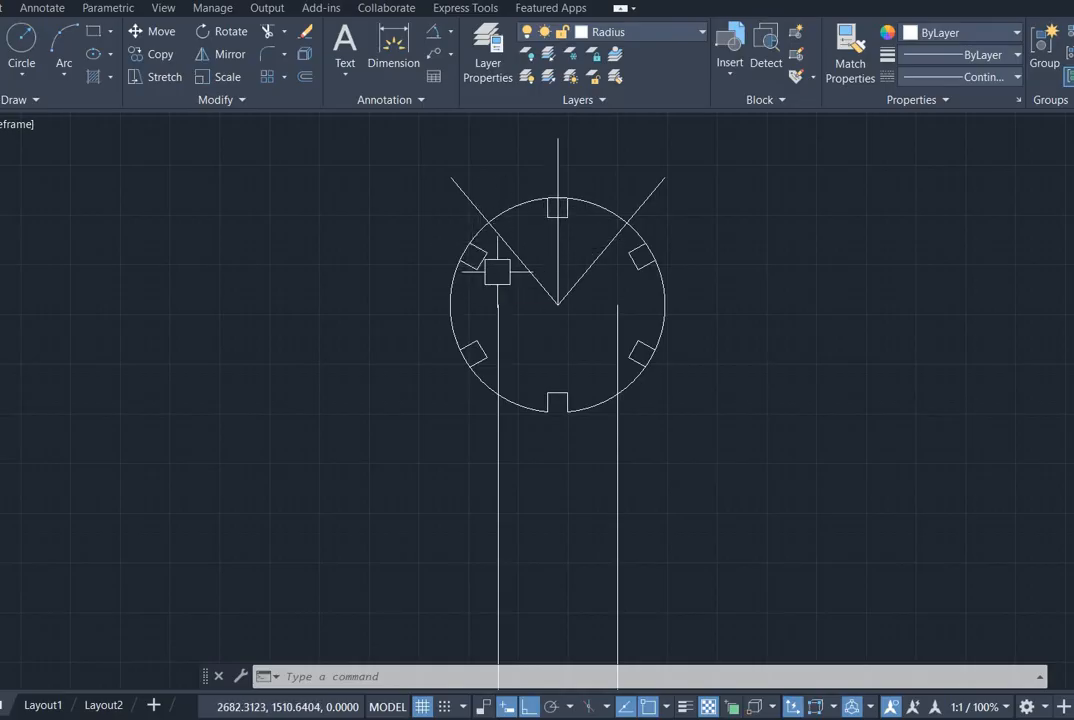
type("c")
key("Return")
left_click(558, 304)
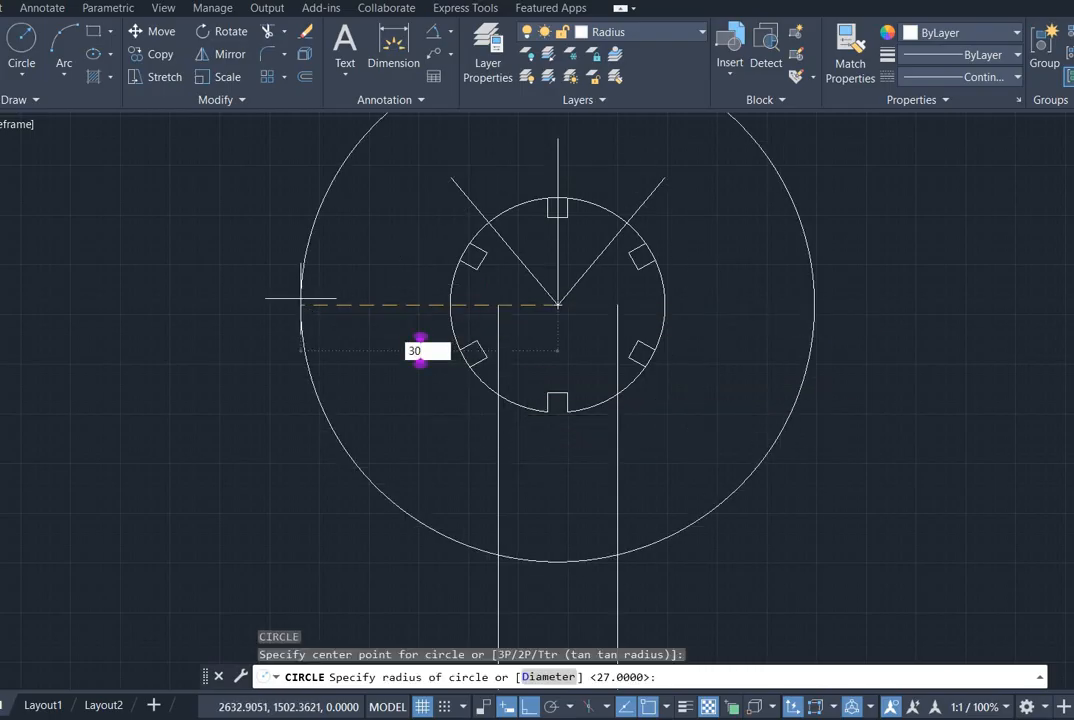
key("Return")
Step: Check the head's outer radius in the reference image and draw a concentric circle of radius 40
key("alt+Tab")
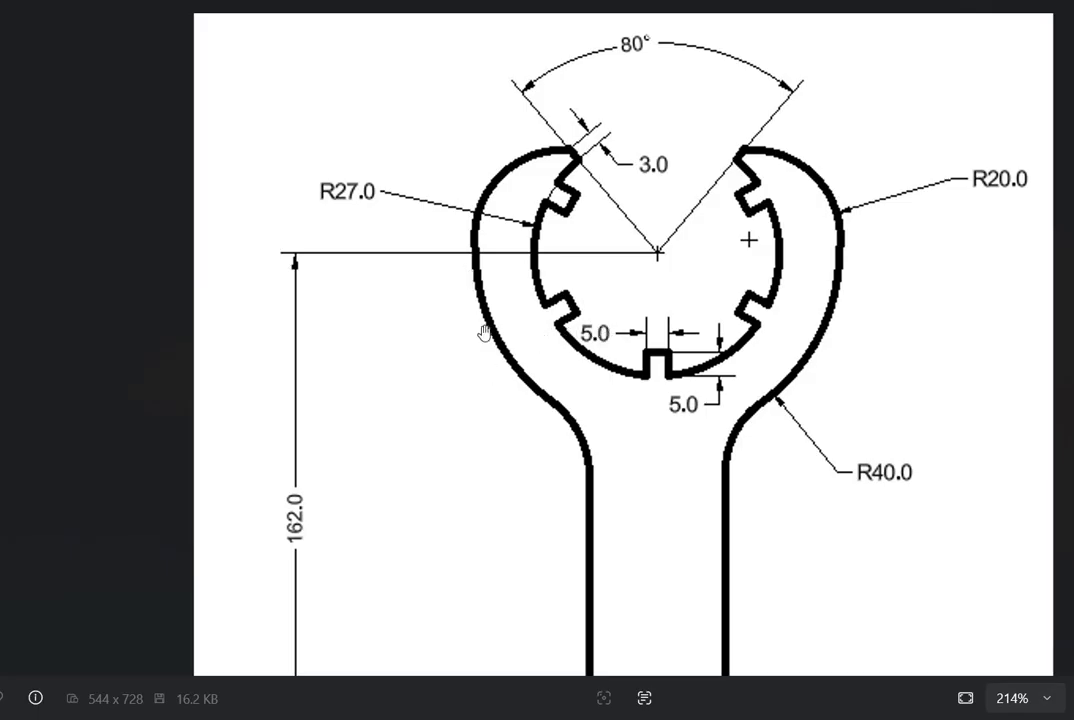
key("alt+Tab")
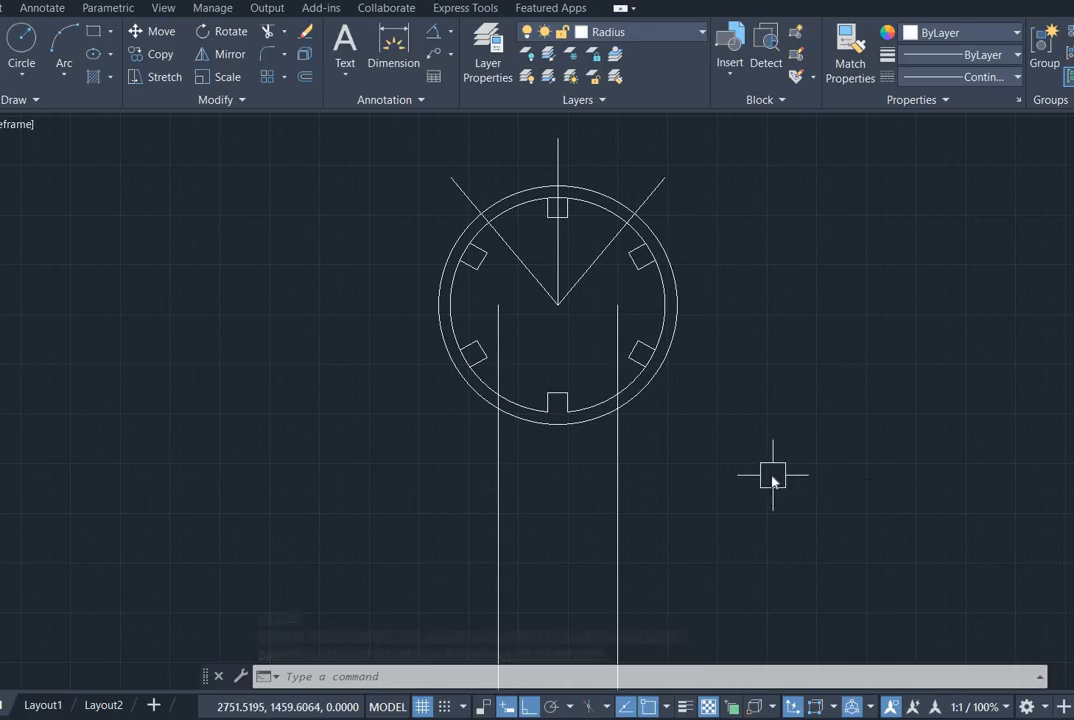
type("c")
key("Return")
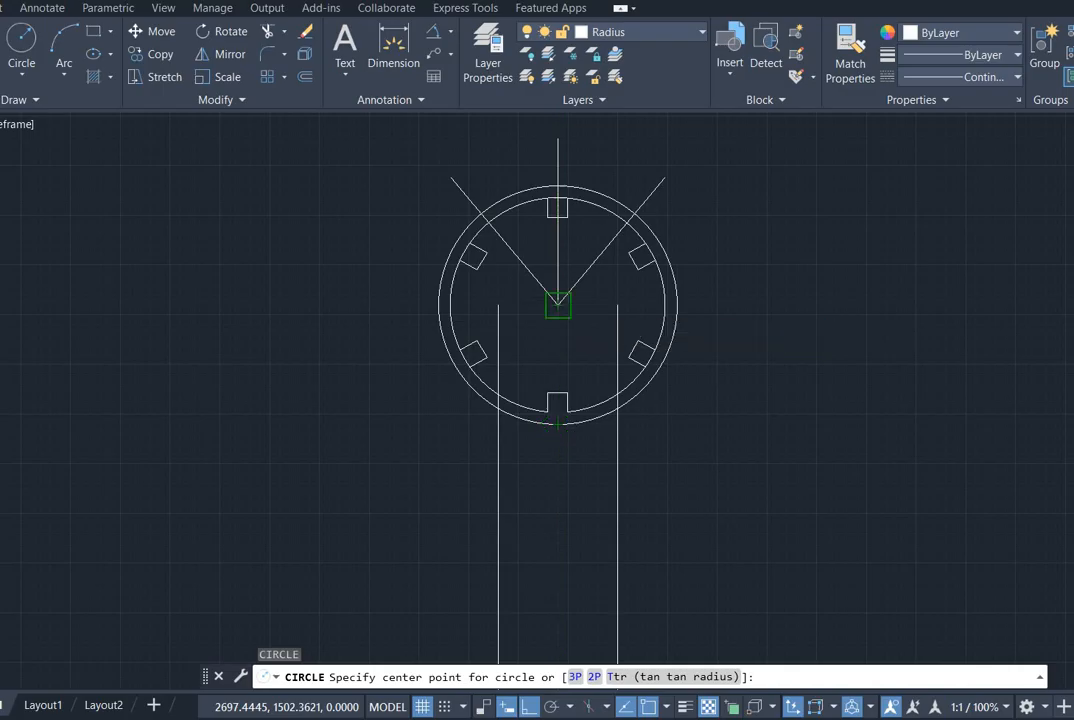
left_click(557, 303)
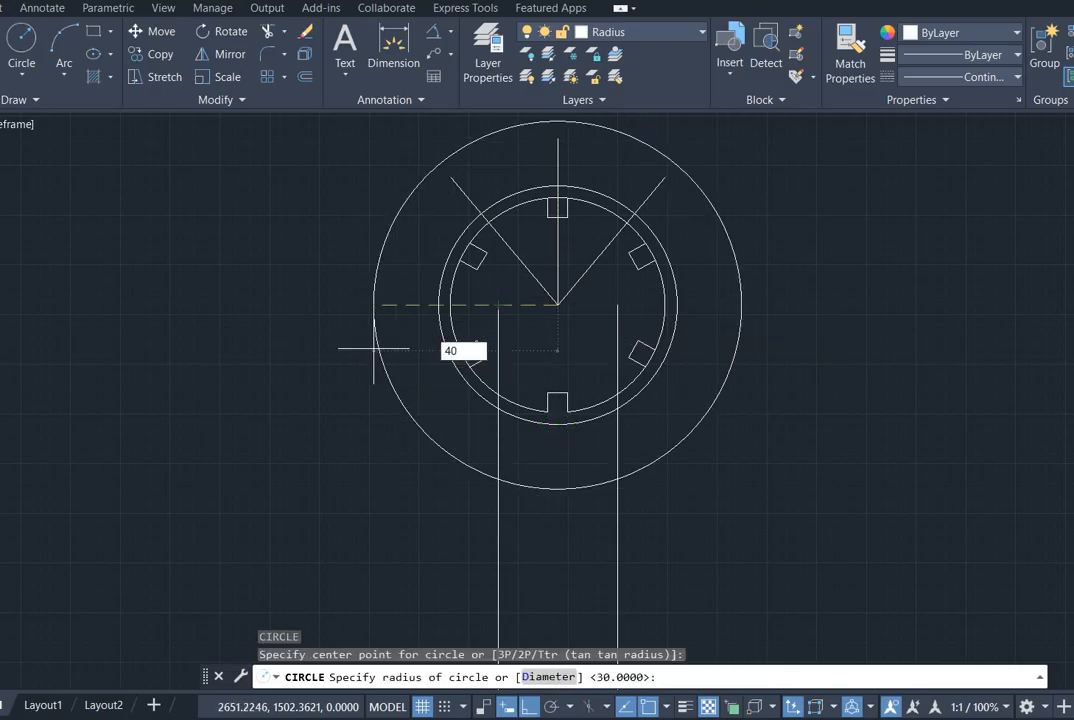
key("Return")
Step: Draw a radius 20 arc from the outer circle's right quadrant to where the right slanted line crosses the radius 30 circle, enabling intersection snap
key("alt+Tab")
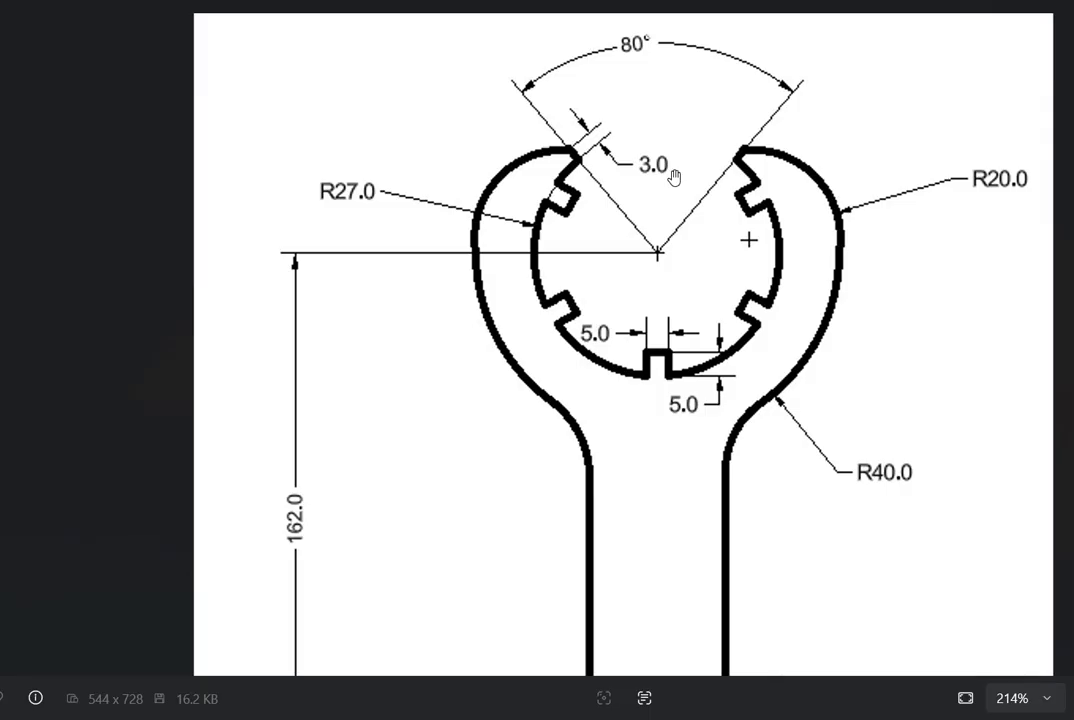
key("alt+Tab")
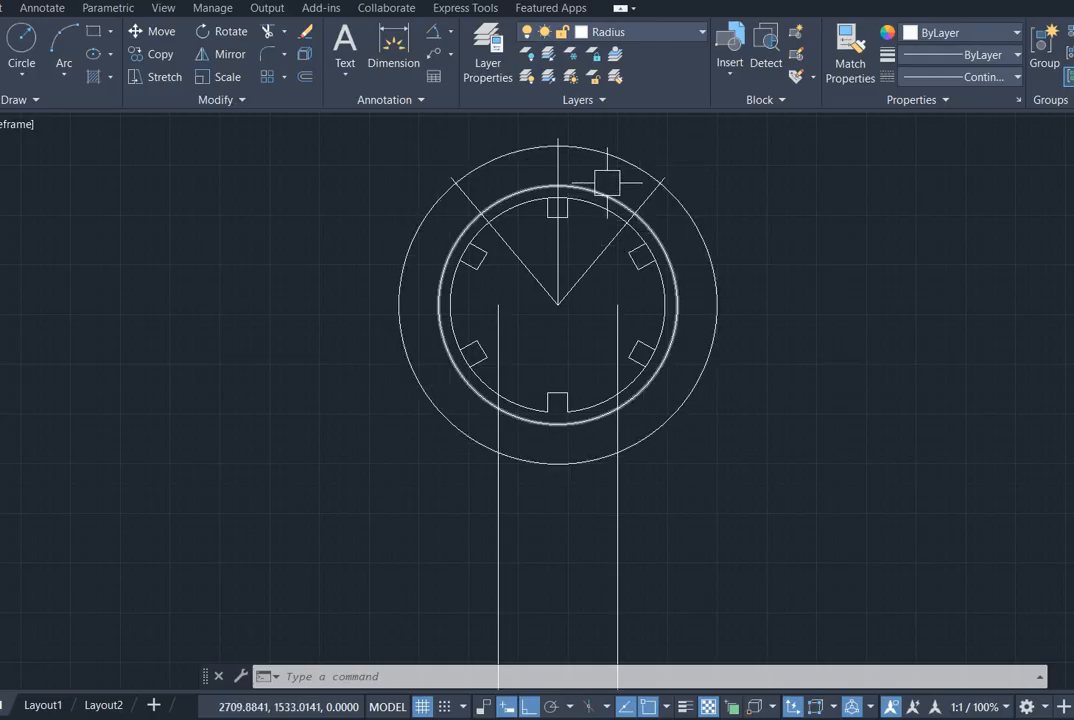
middle_click_drag(607, 183, 512, 215)
scroll(478, 246, "up", 2)
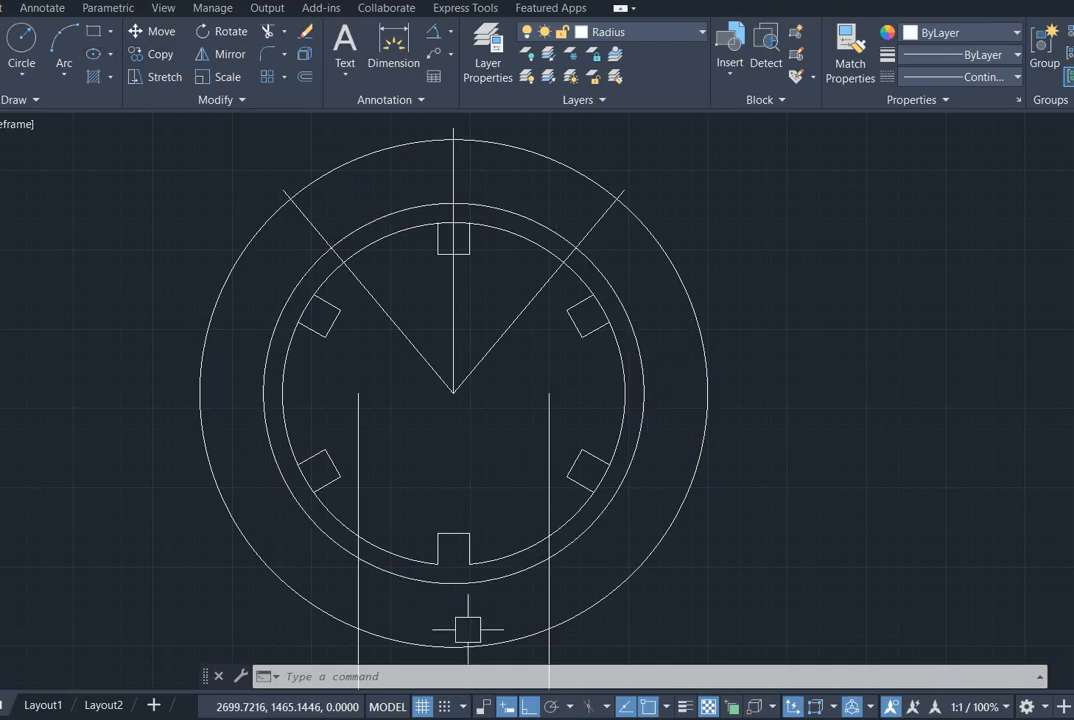
right_click(648, 709)
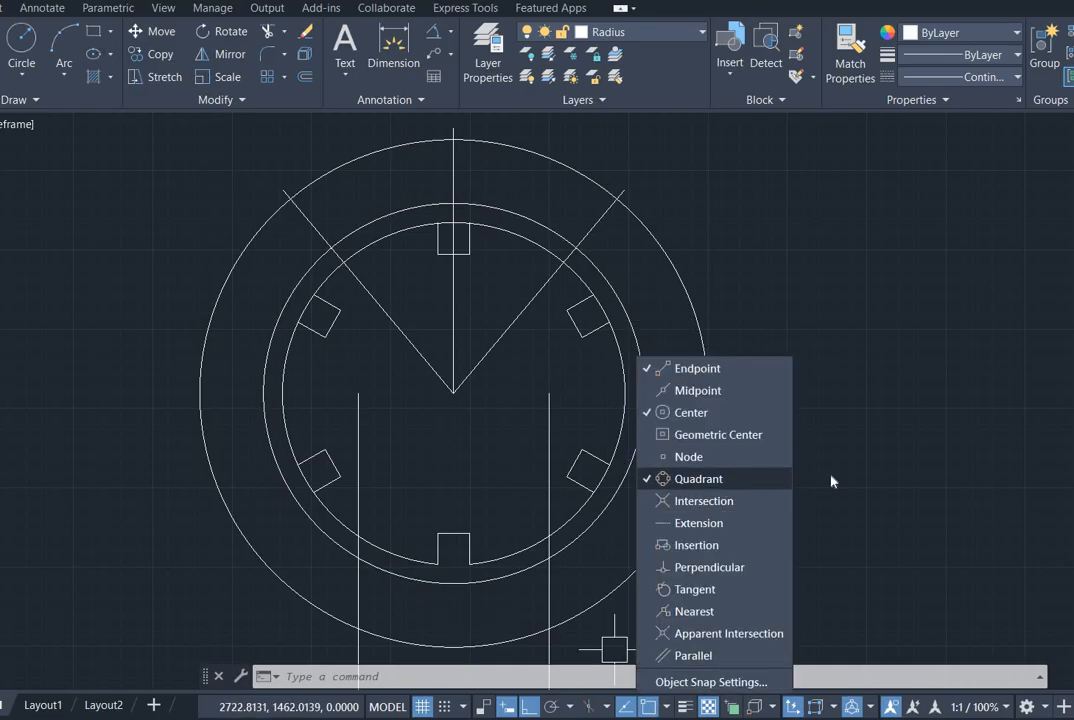
left_click(878, 472)
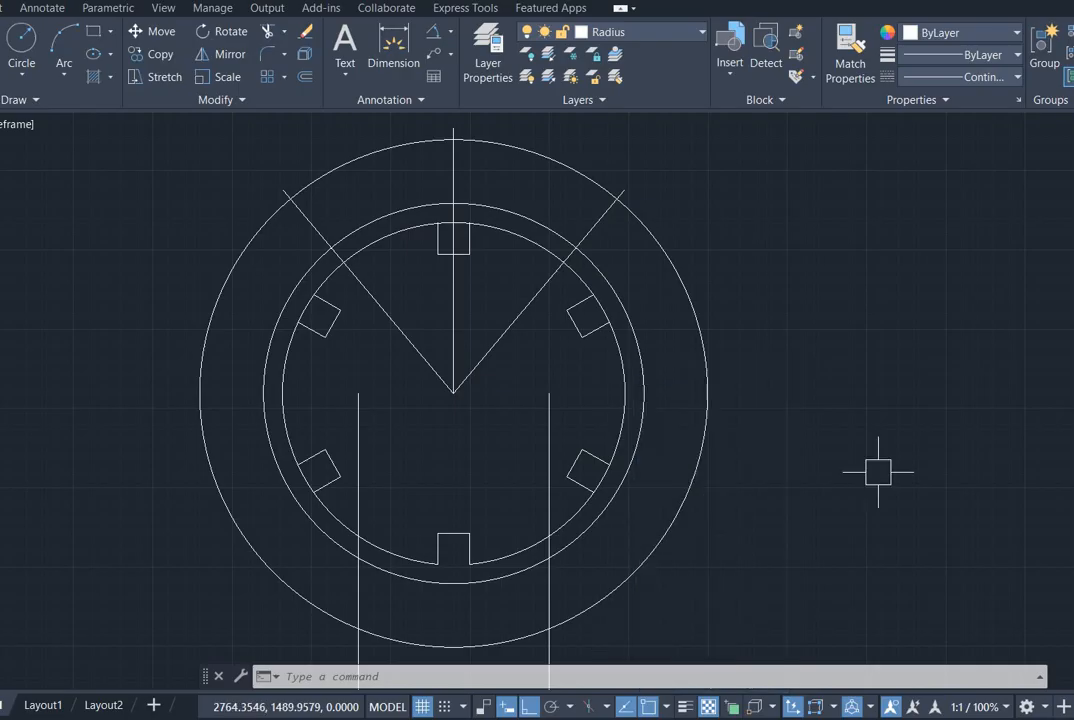
left_click(66, 70)
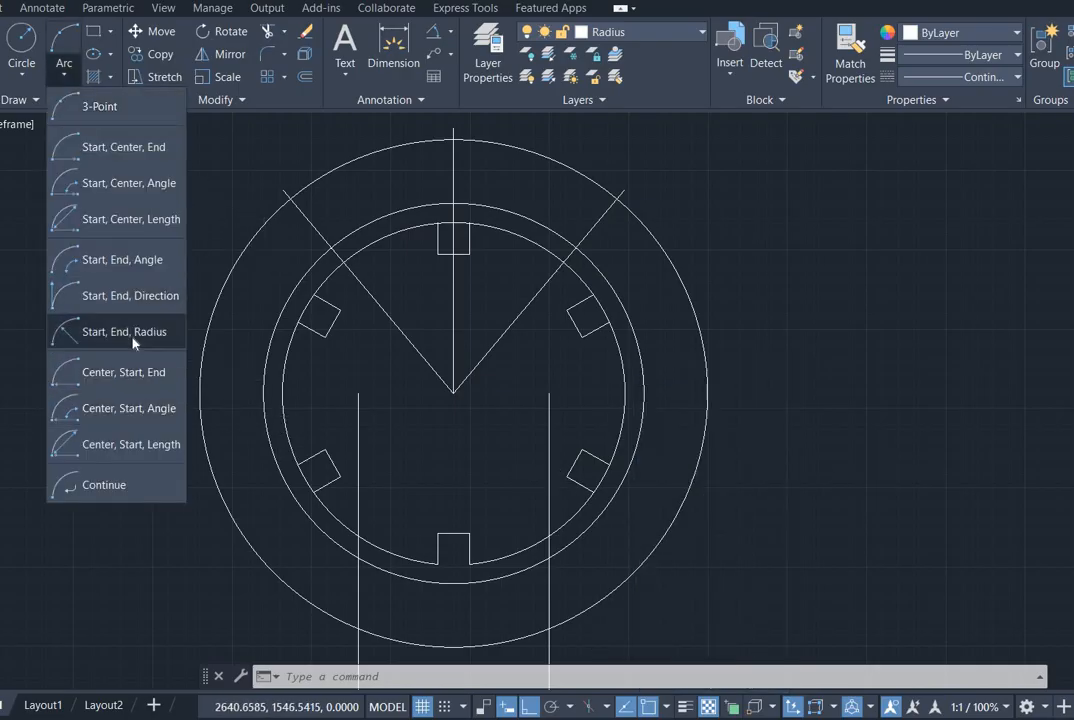
left_click(133, 340)
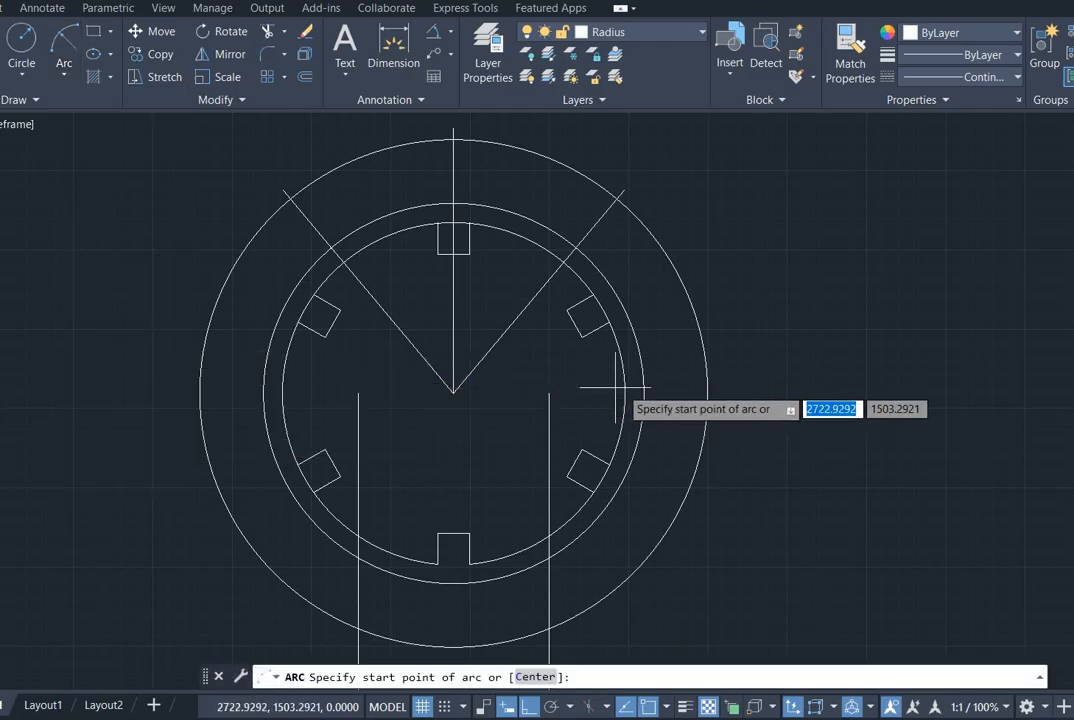
left_click(707, 393)
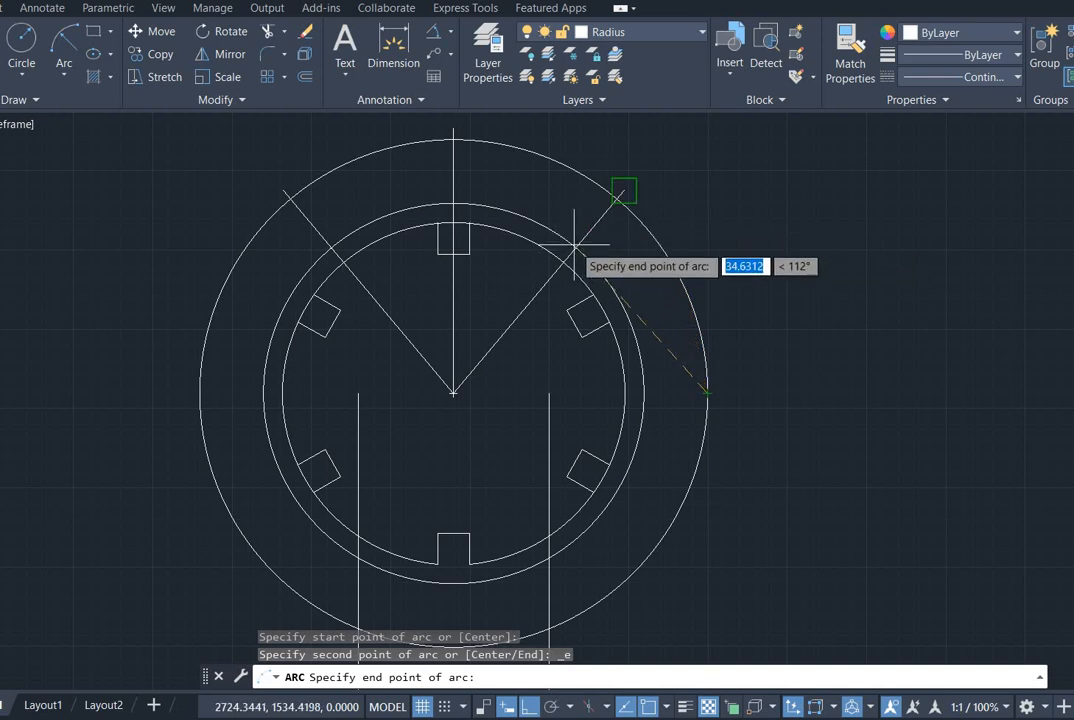
left_click(657, 708)
left_click(704, 500)
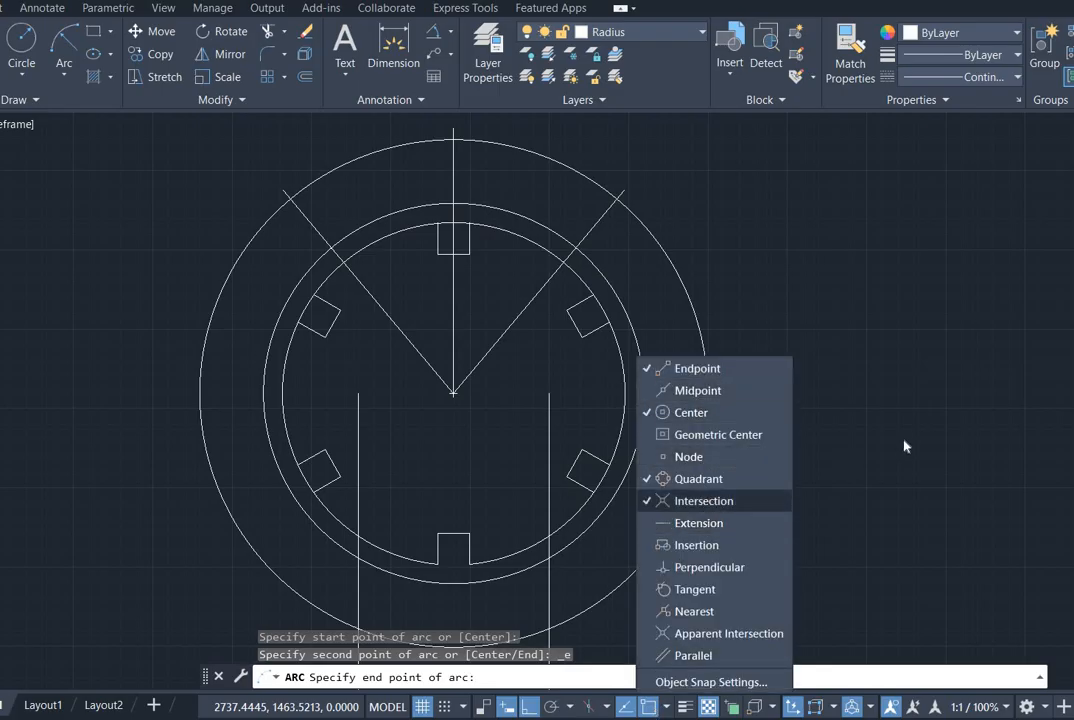
left_click(576, 246)
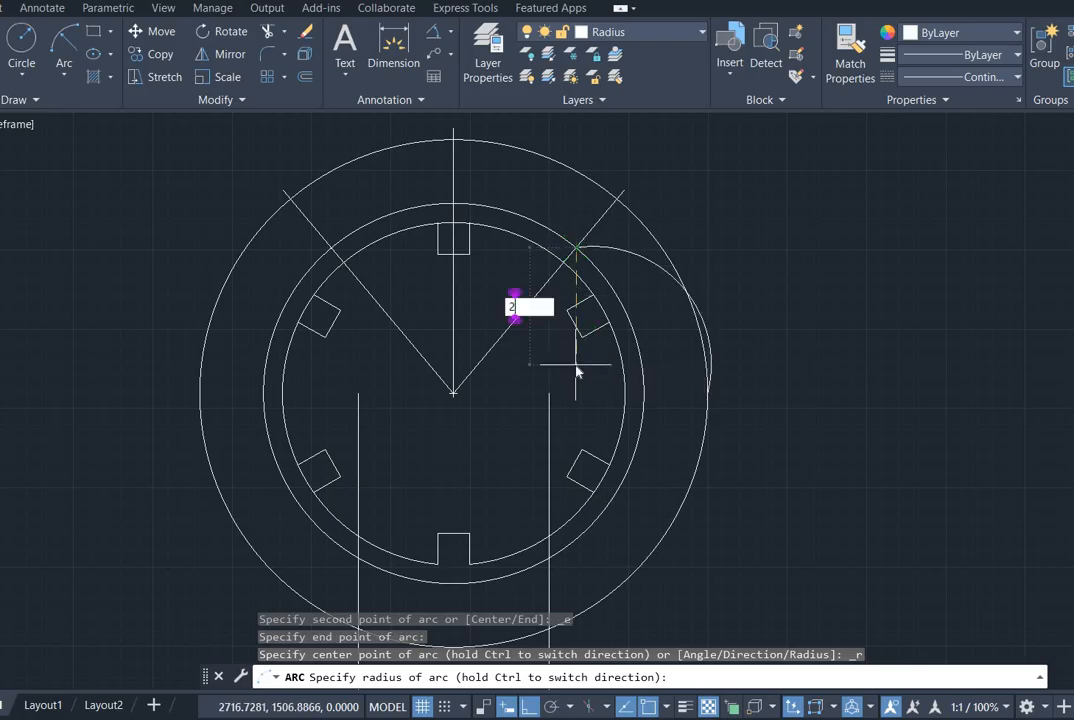
type("20")
key("Return")
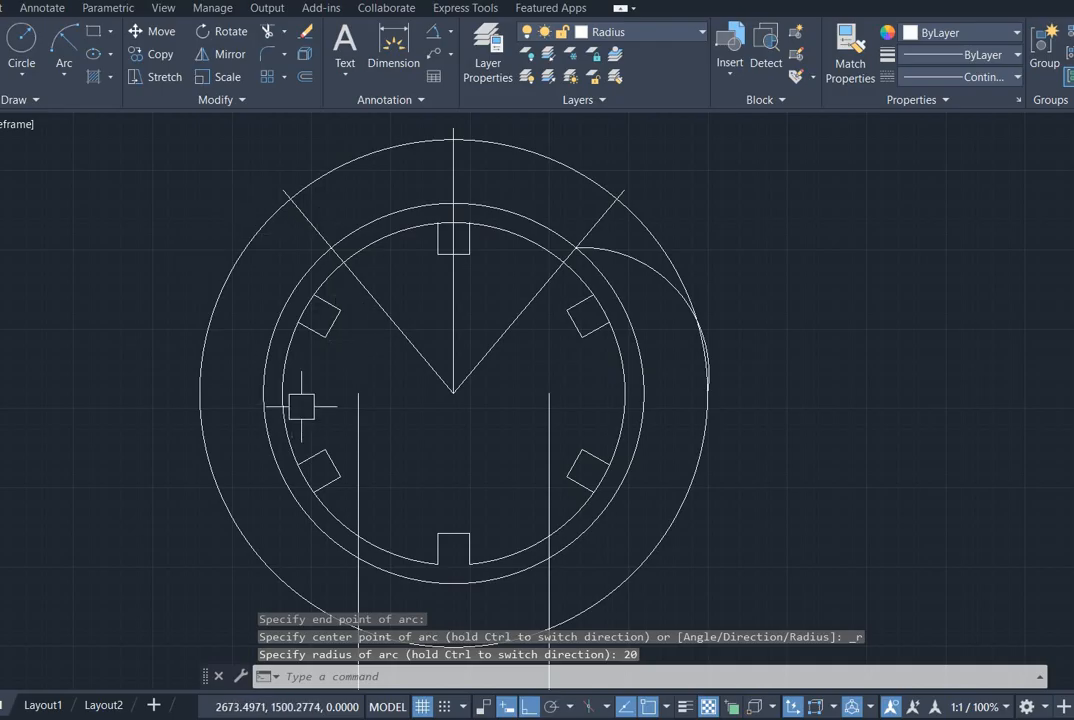
Step: Draw a radius 20 arc from the left slanted line's crossing with the radius 30 circle to the outer circle's left quadrant
left_click(73, 70)
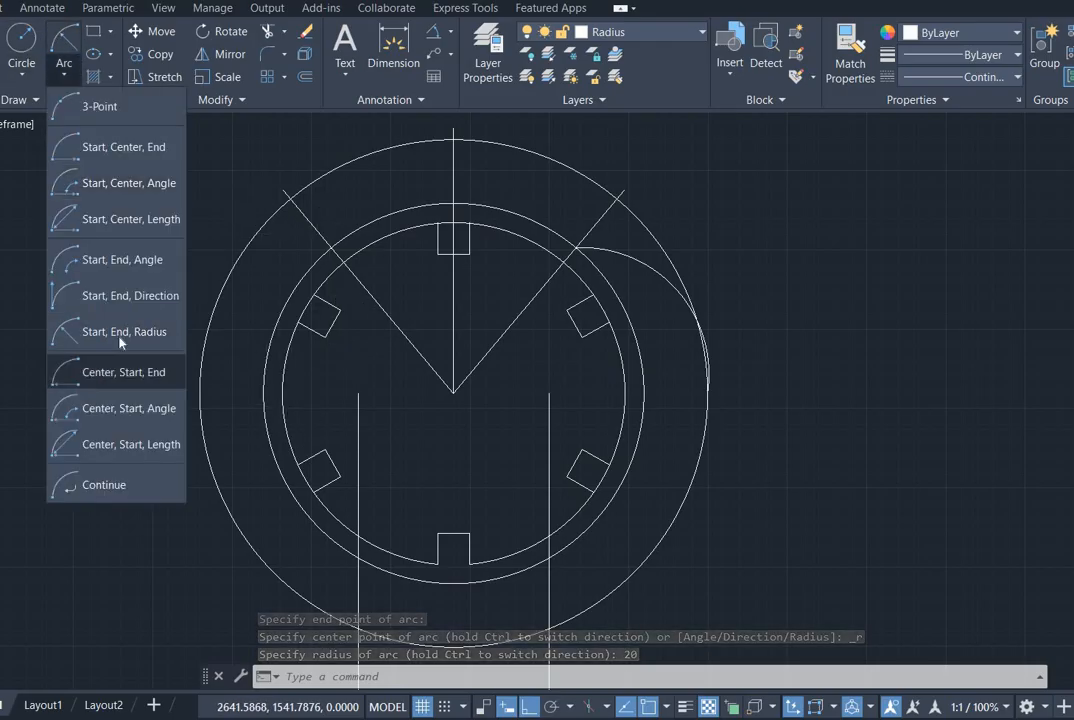
left_click(119, 333)
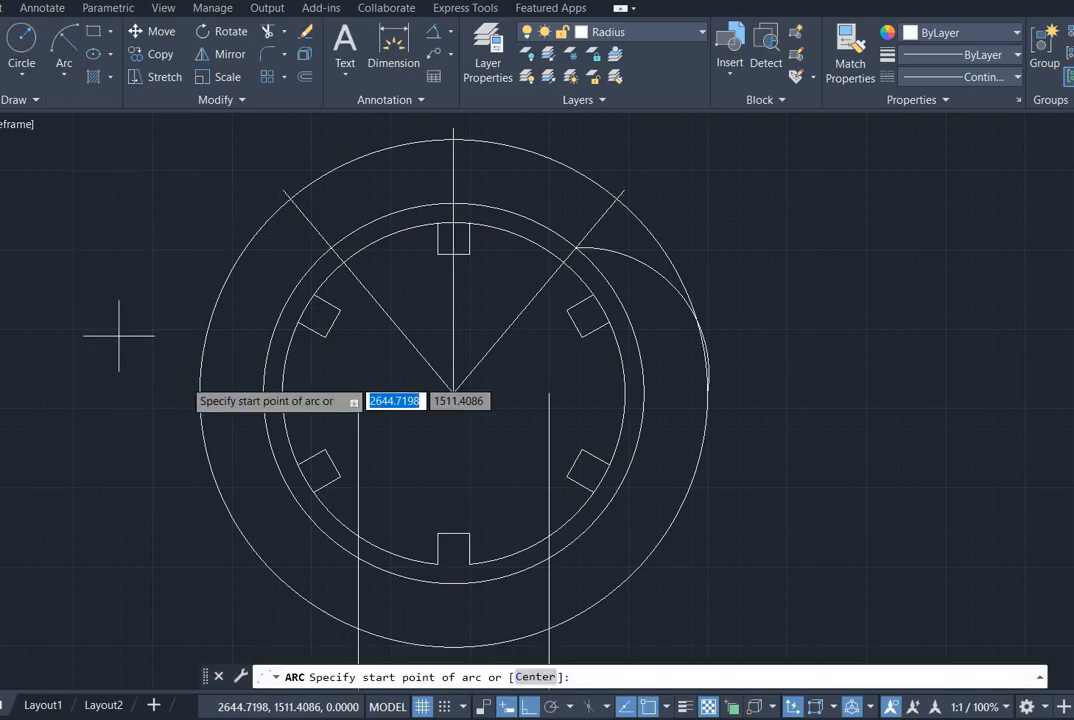
left_click(330, 245)
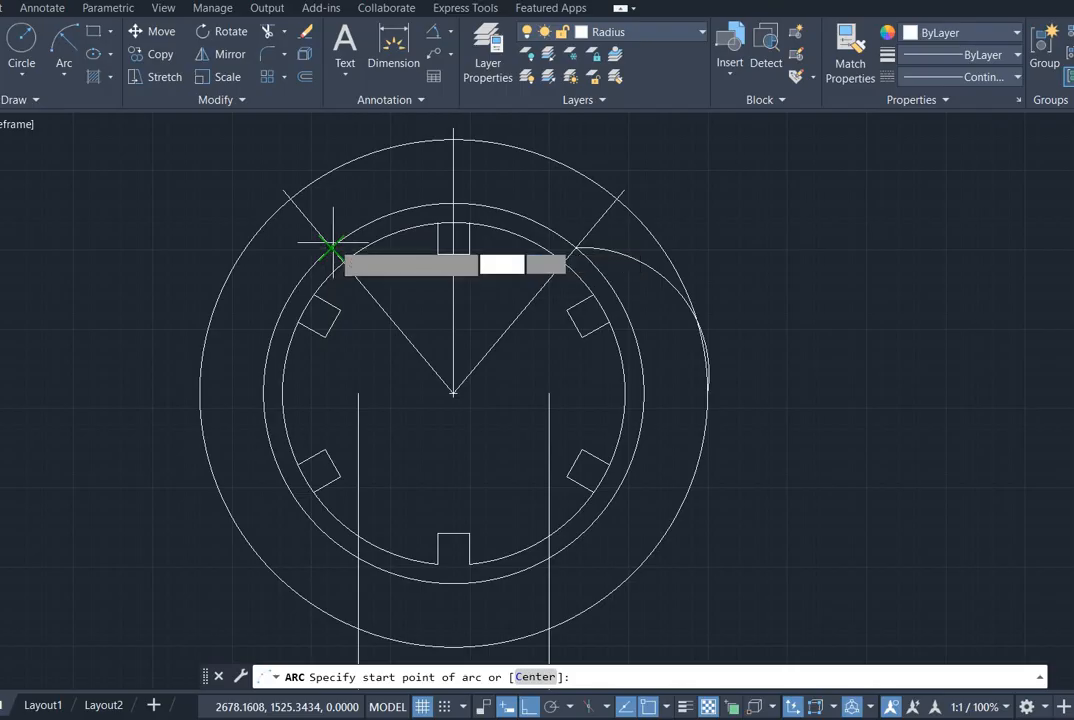
left_click(200, 393)
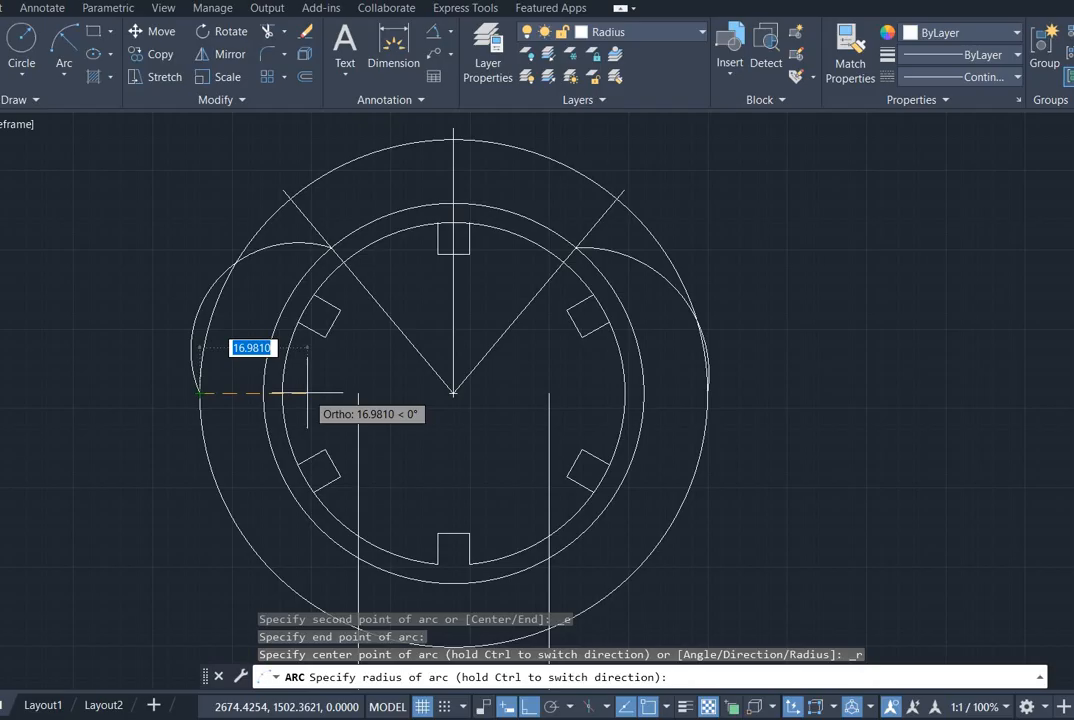
key("Return")
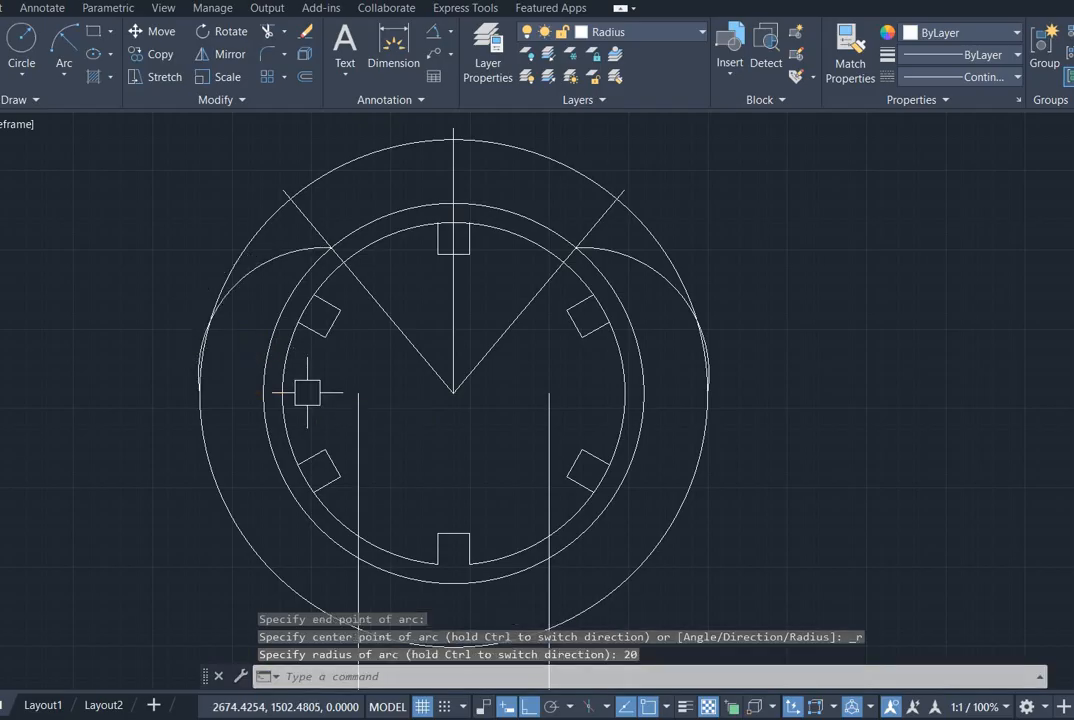
Step: Trim away the arcs of the three concentric circles that lie between the two slanted opening lines
scroll(755, 282, "down", 2)
middle_click_drag(761, 295, 755, 281)
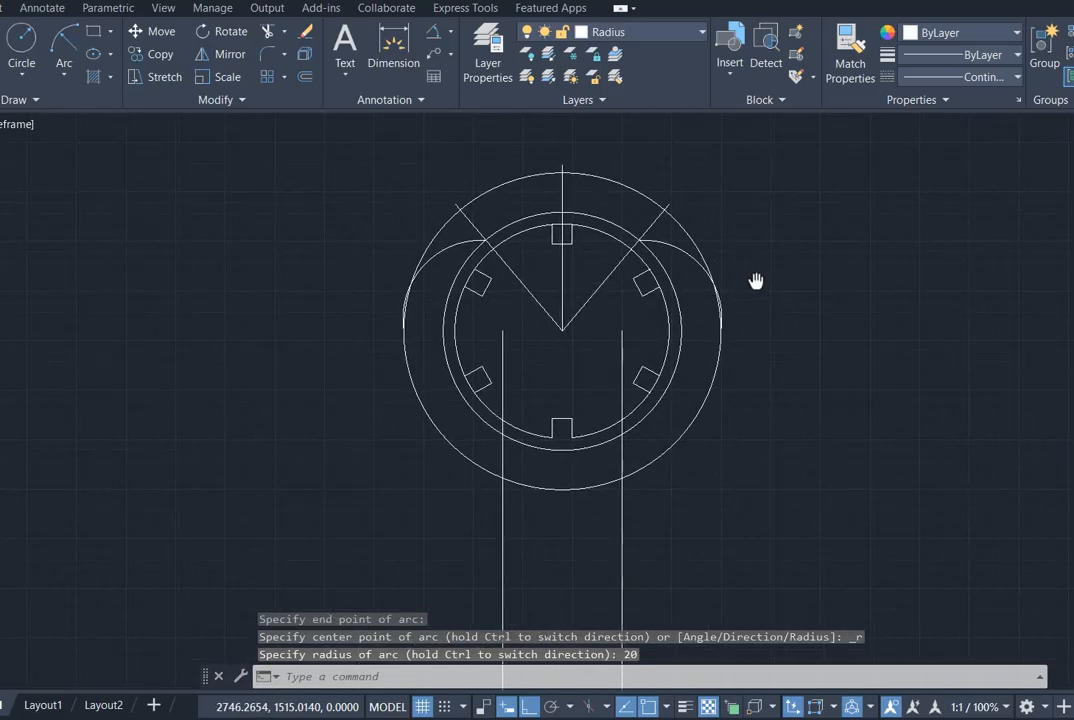
type("tr")
key("Return")
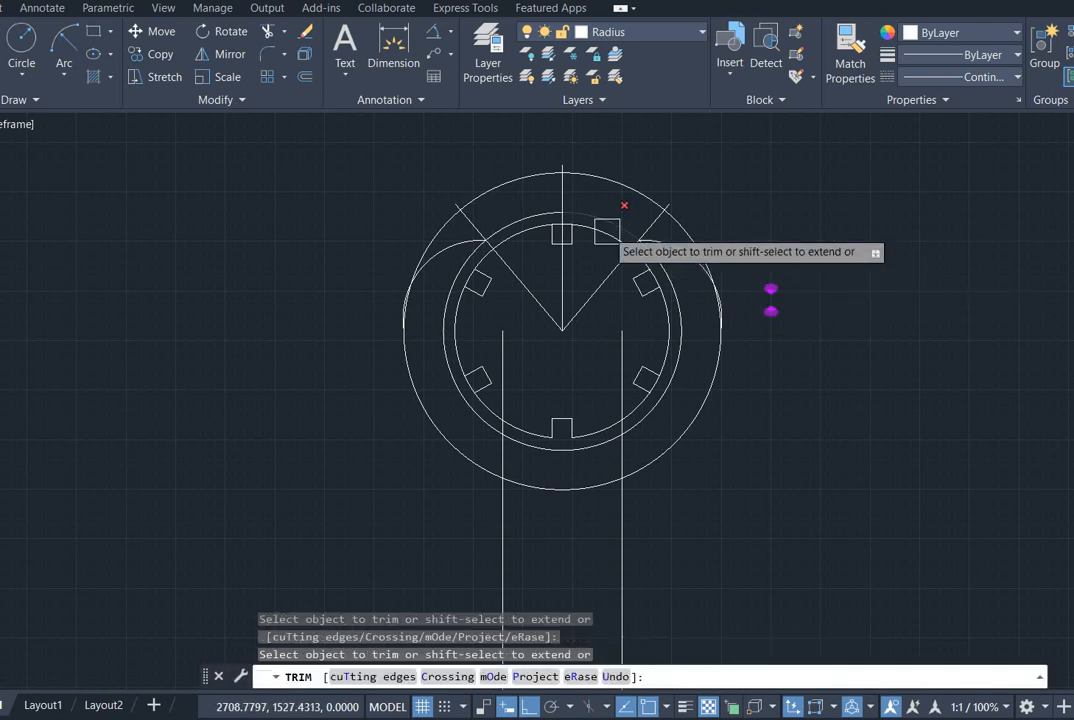
scroll(628, 190, "up", 2)
left_click(674, 156)
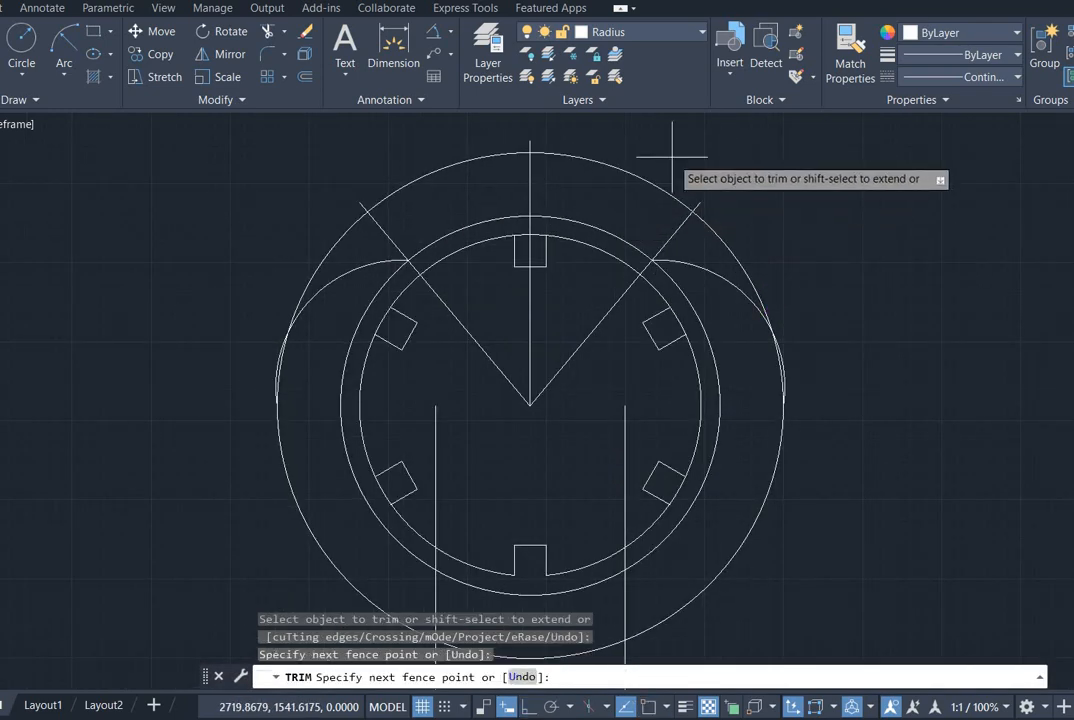
left_click(555, 291)
left_click(460, 285)
left_click(418, 175)
key("Return")
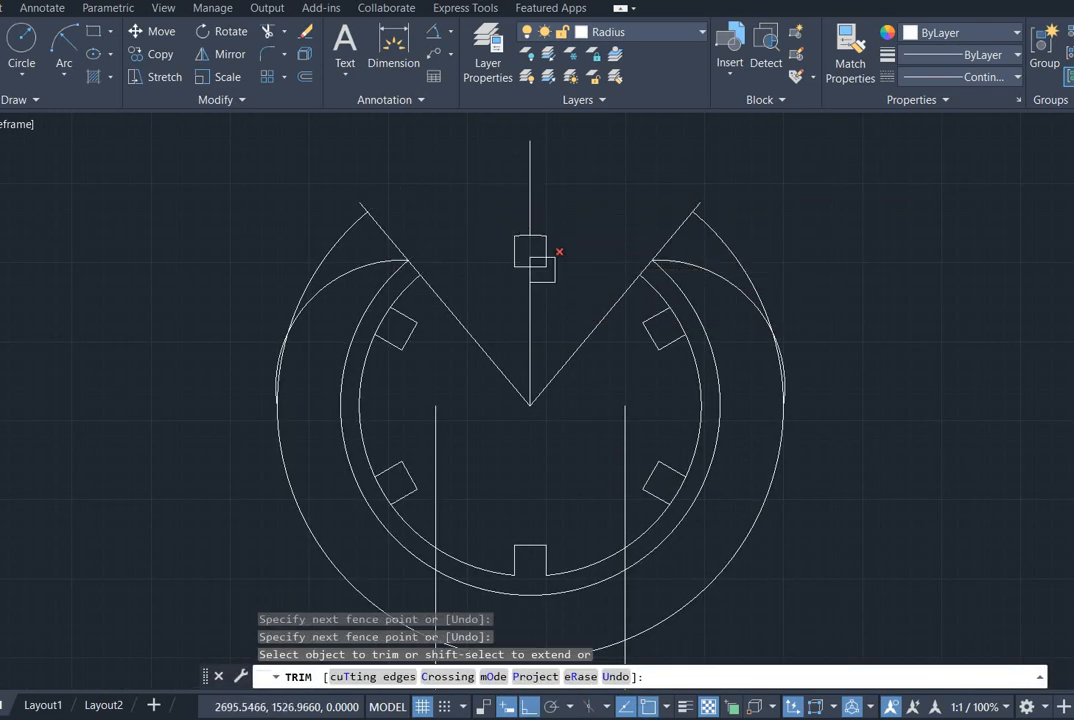
Step: Trim and erase the vertical centre line and the remaining top notch lines between the two slanted opening lines
scroll(545, 258, "up", 3)
left_click(486, 211)
left_click(596, 292)
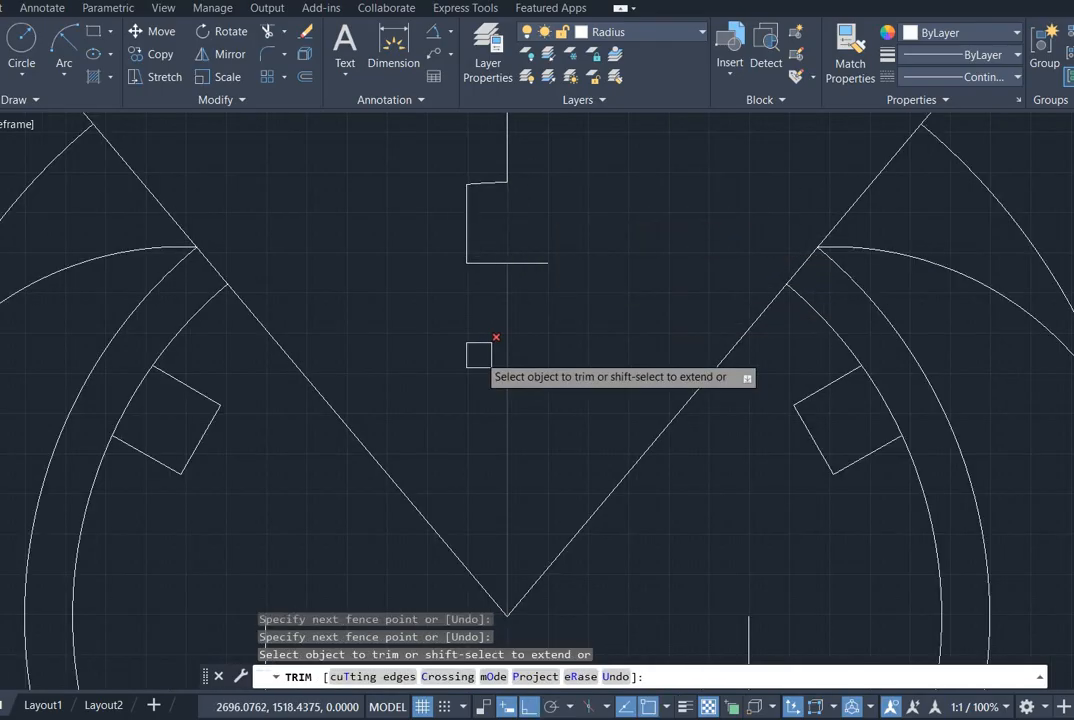
left_click(505, 274)
left_click(515, 258)
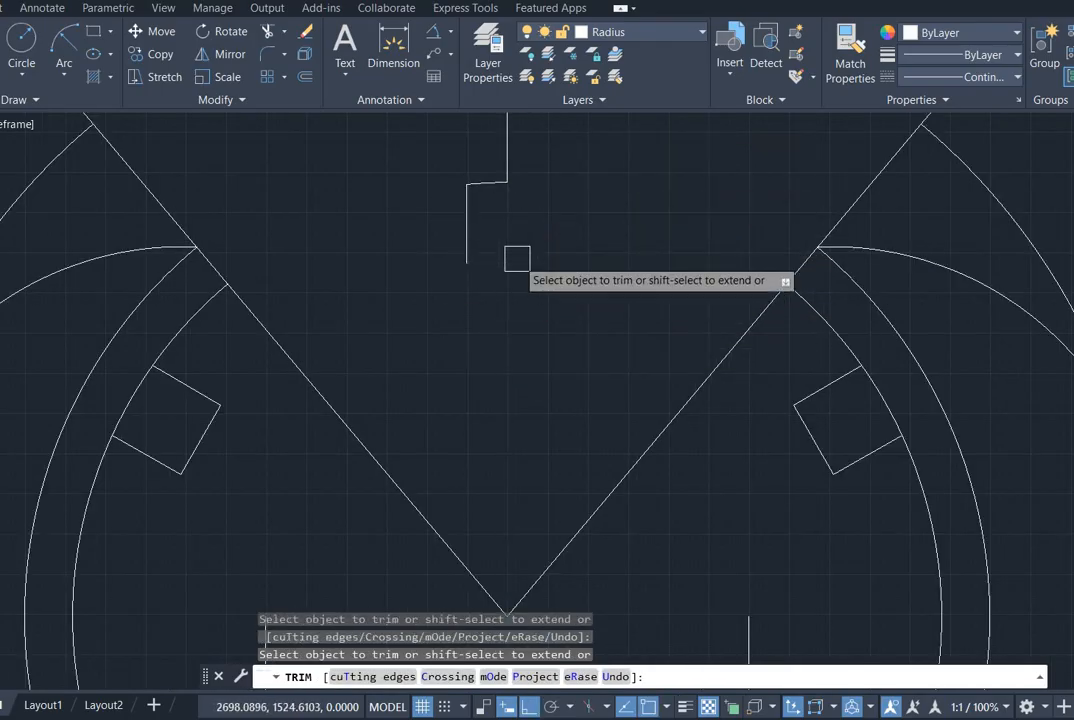
left_click(474, 220)
left_click(497, 158)
key("Escape")
left_click(496, 181)
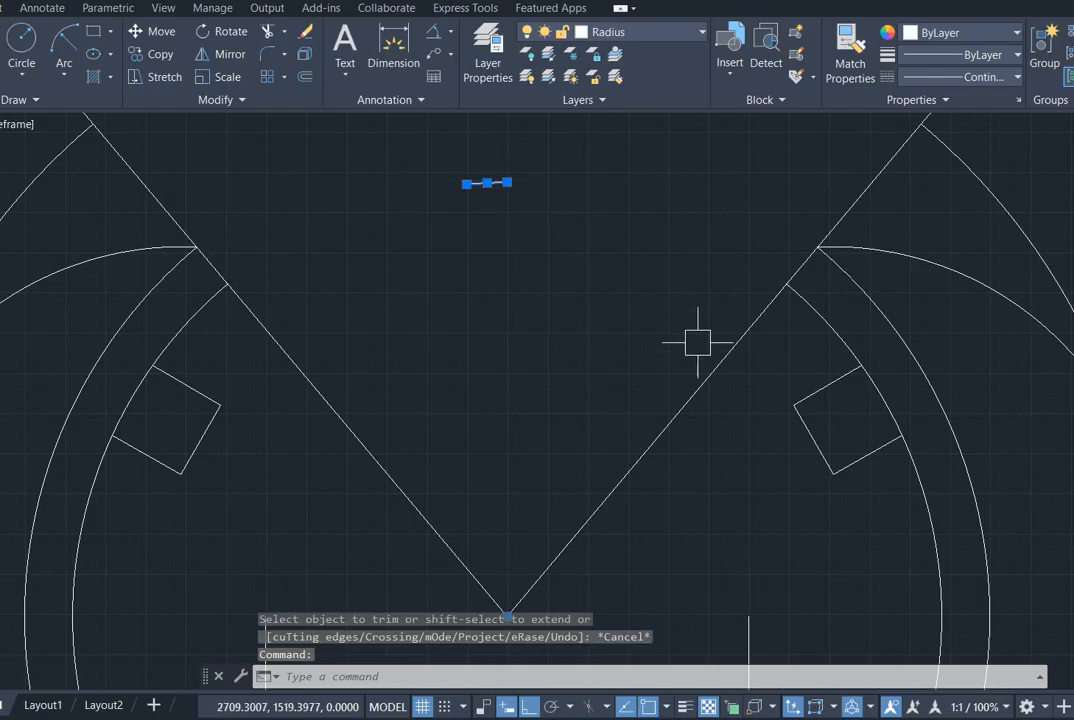
key("Delete")
scroll(697, 340, "down", 4)
middle_click_drag(697, 340, 678, 294)
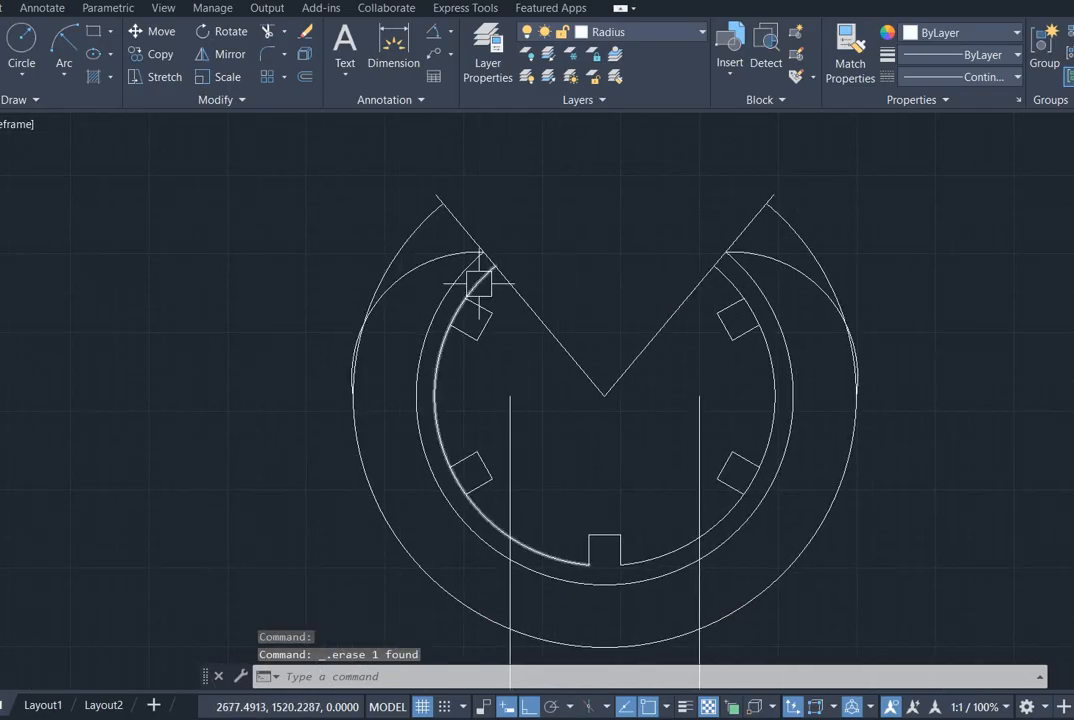
Step: Trim the slanted opening lines' overhanging ends and the radius 40 arcs that extend above the two radius 20 arcs
key("Return")
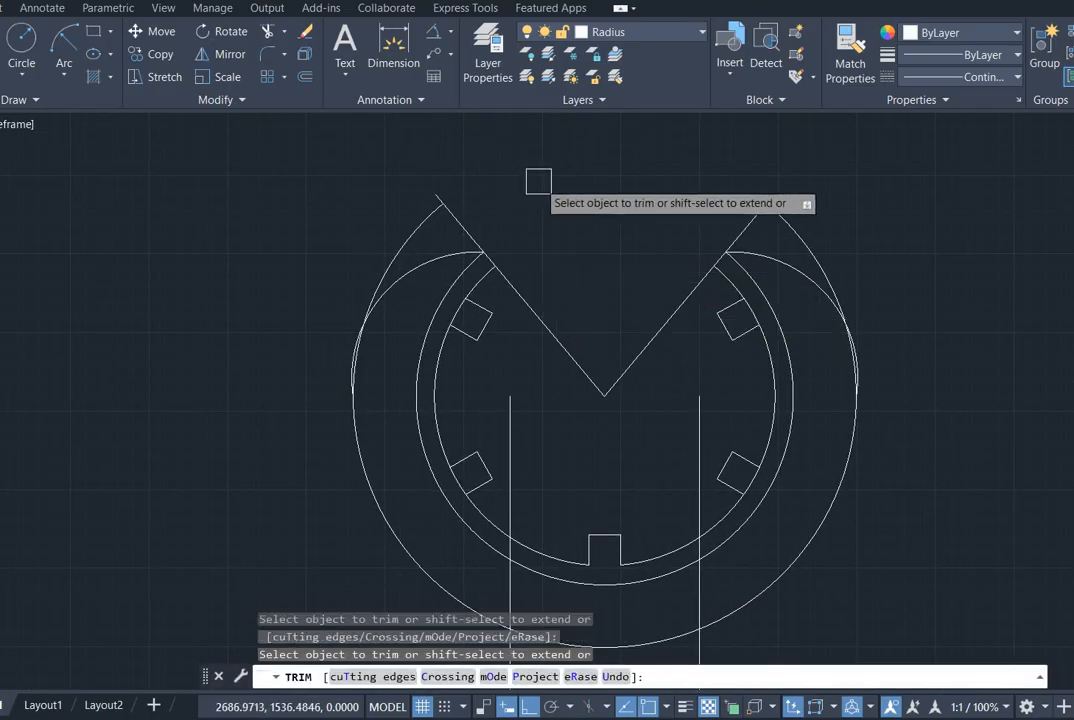
left_click(540, 192)
left_click(409, 238)
key("Return")
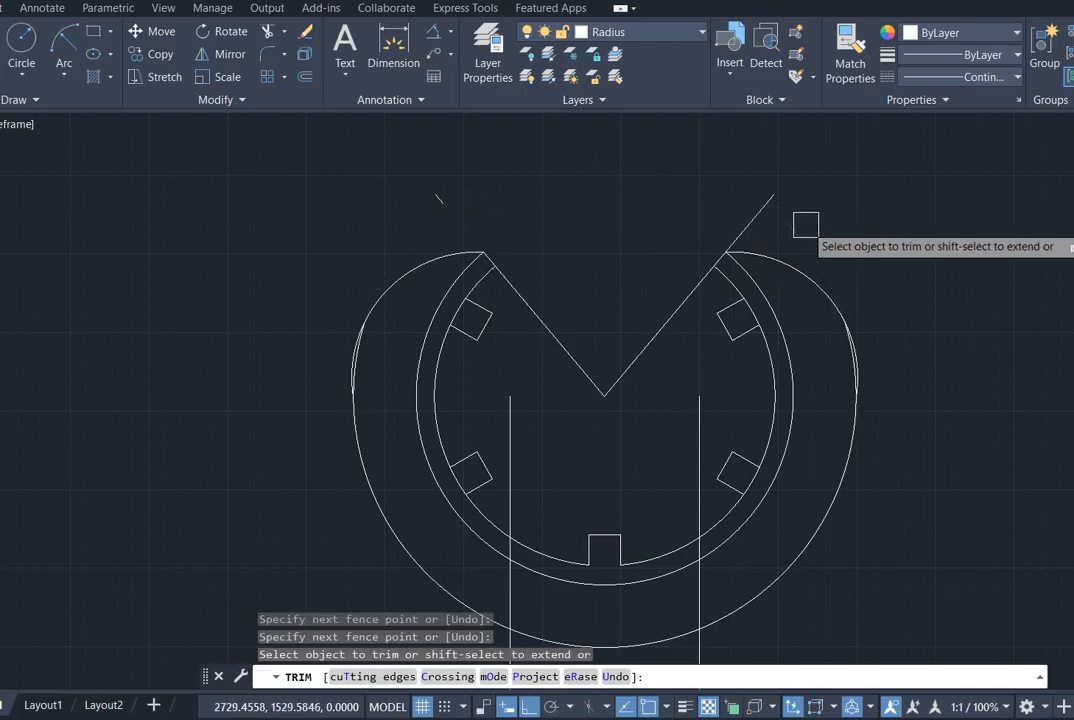
left_click(786, 222)
left_click(422, 186)
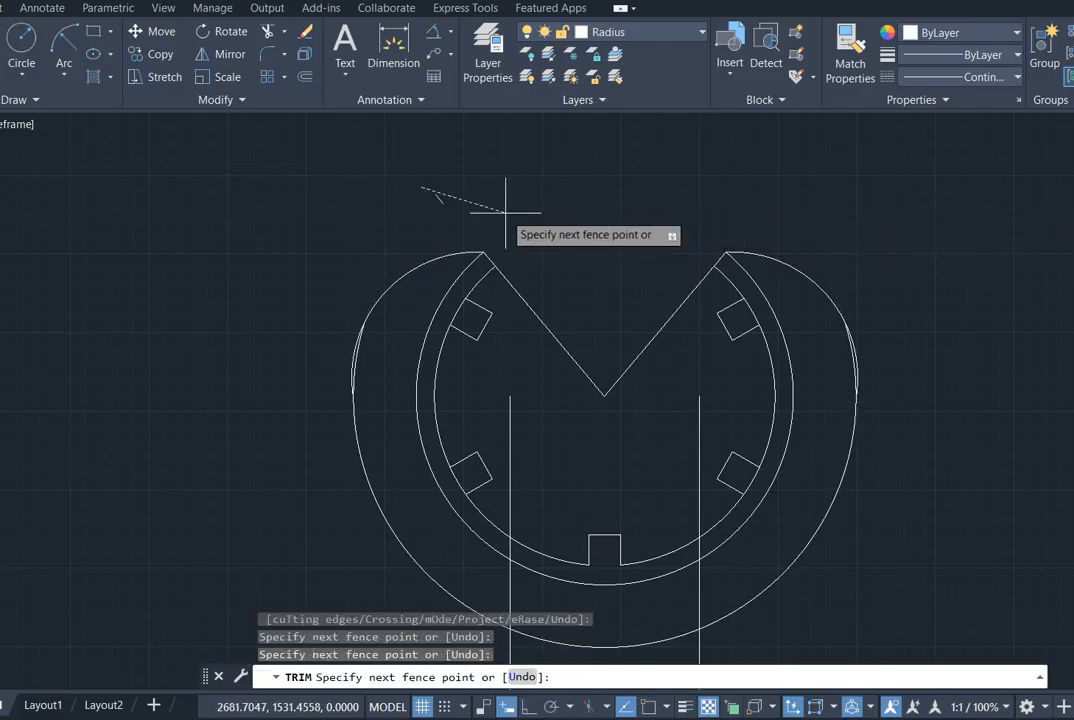
left_click(448, 209)
key("Return")
Step: Remove every piece of the radius 30 circle from the wrench head with Trim
left_click(472, 266)
scroll(472, 266, "up", 4)
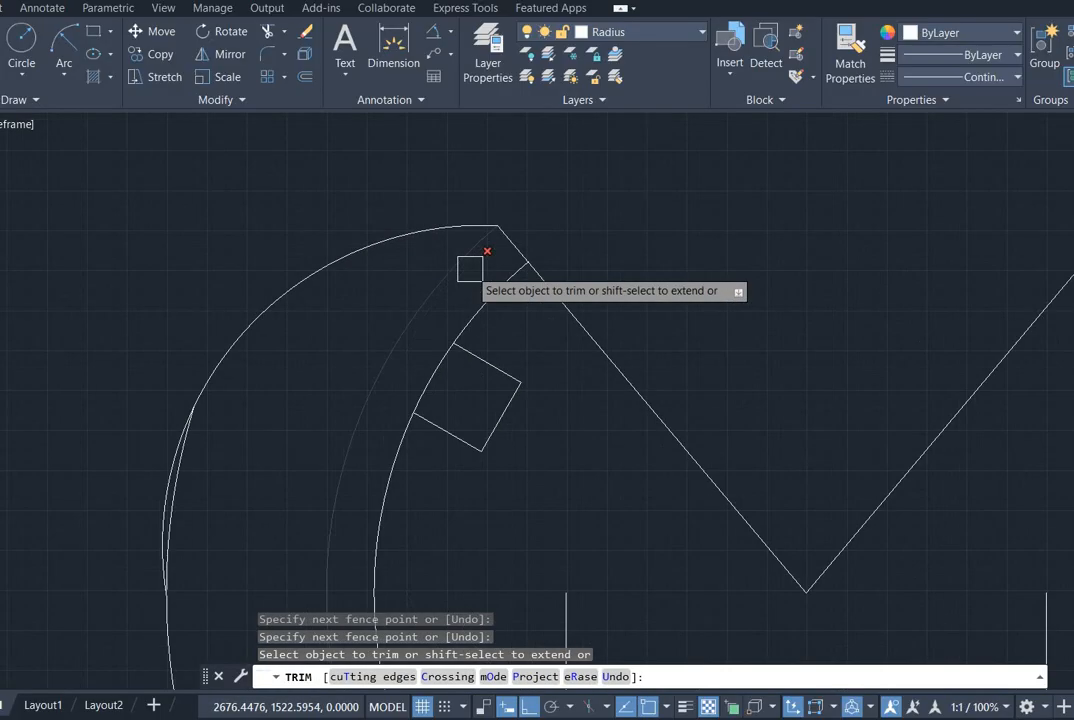
scroll(882, 496, "down", 5)
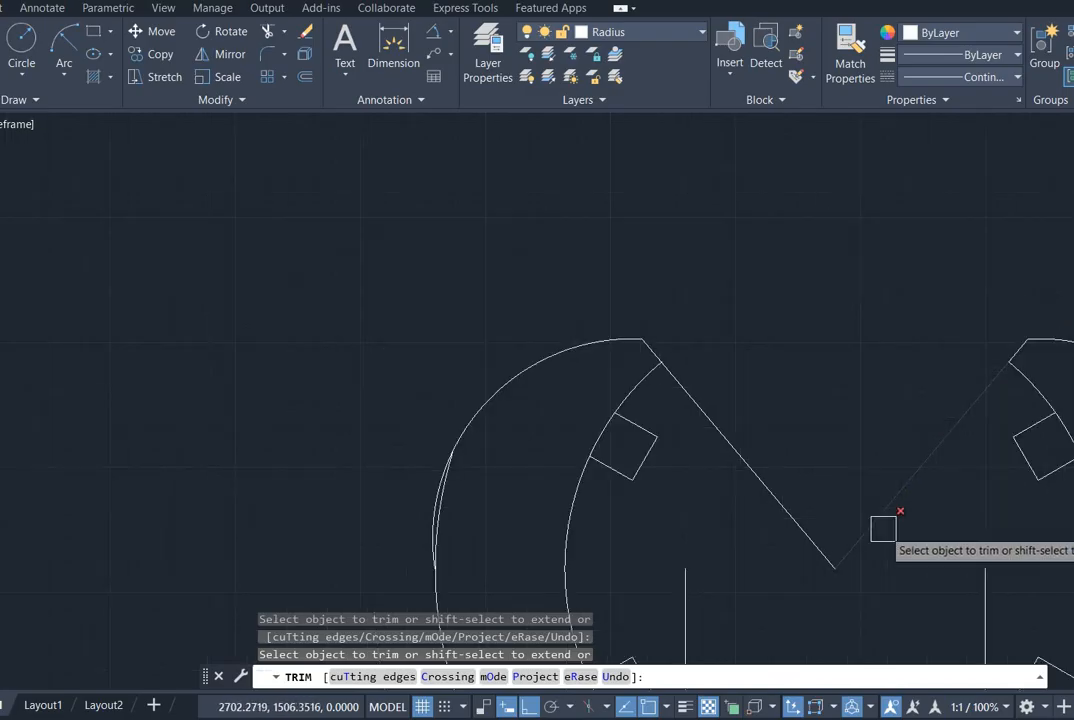
scroll(688, 420, "down", 3)
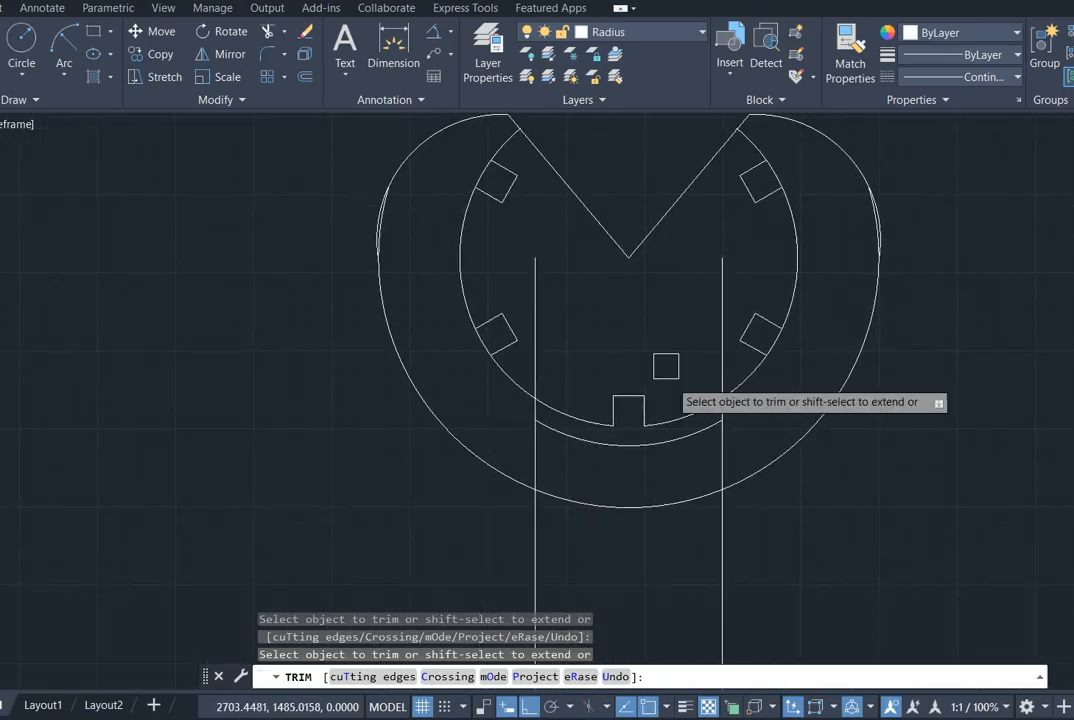
key("Escape")
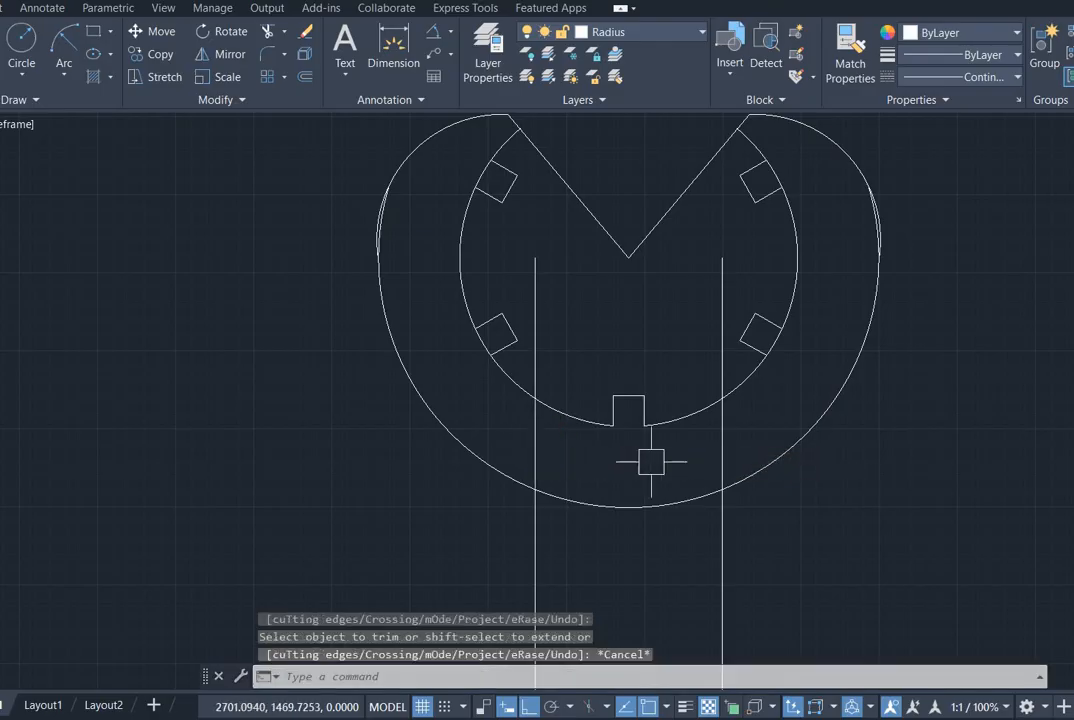
Step: Trim the short radius 40 arc slivers that overlap the radius 20 arcs on both sides of the head
scroll(843, 481, "down", 2)
scroll(640, 393, "up", 5)
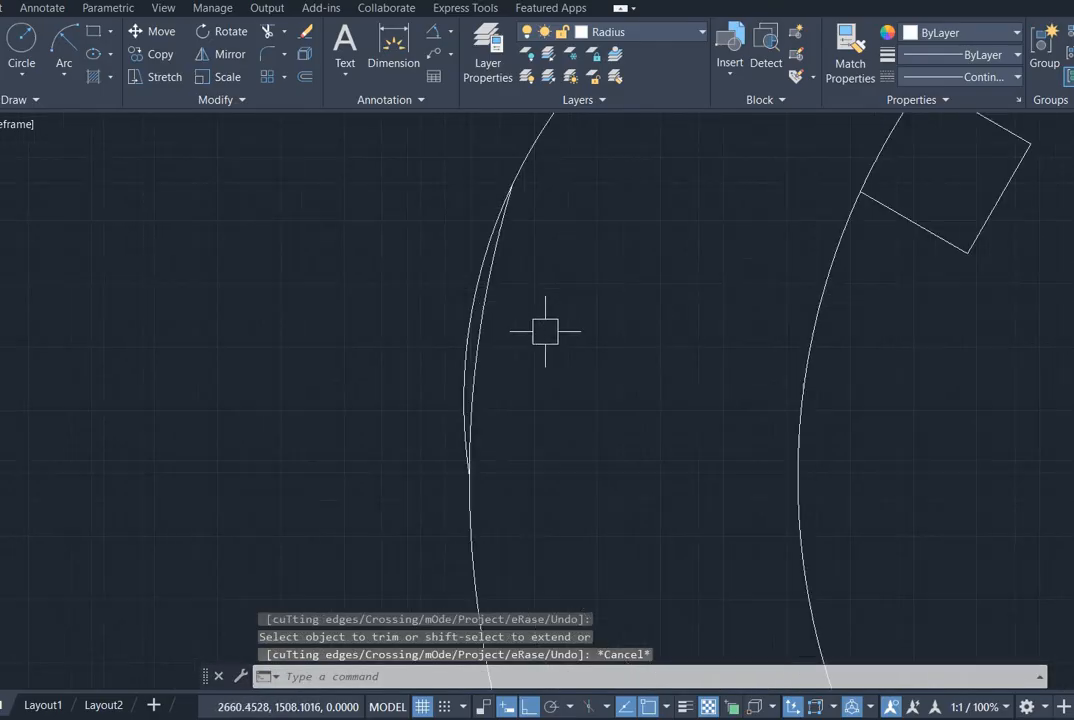
key("space")
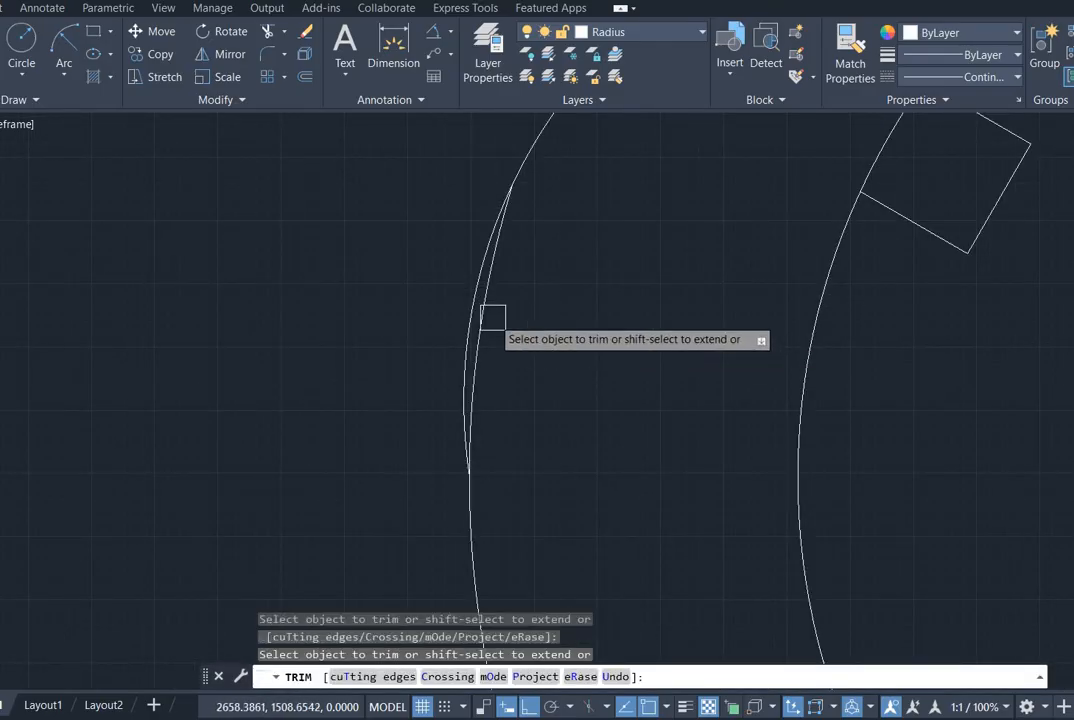
left_click(490, 317)
scroll(630, 376, "down", 5)
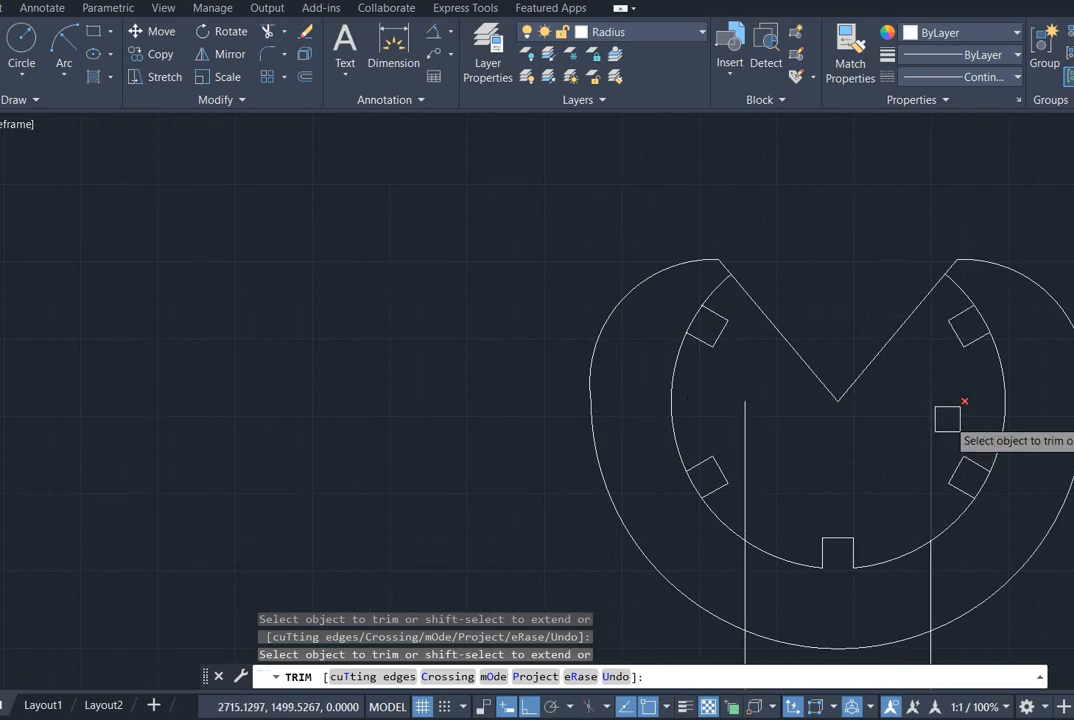
middle_click_drag(464, 397, 324, 372)
scroll(882, 326, "up", 5)
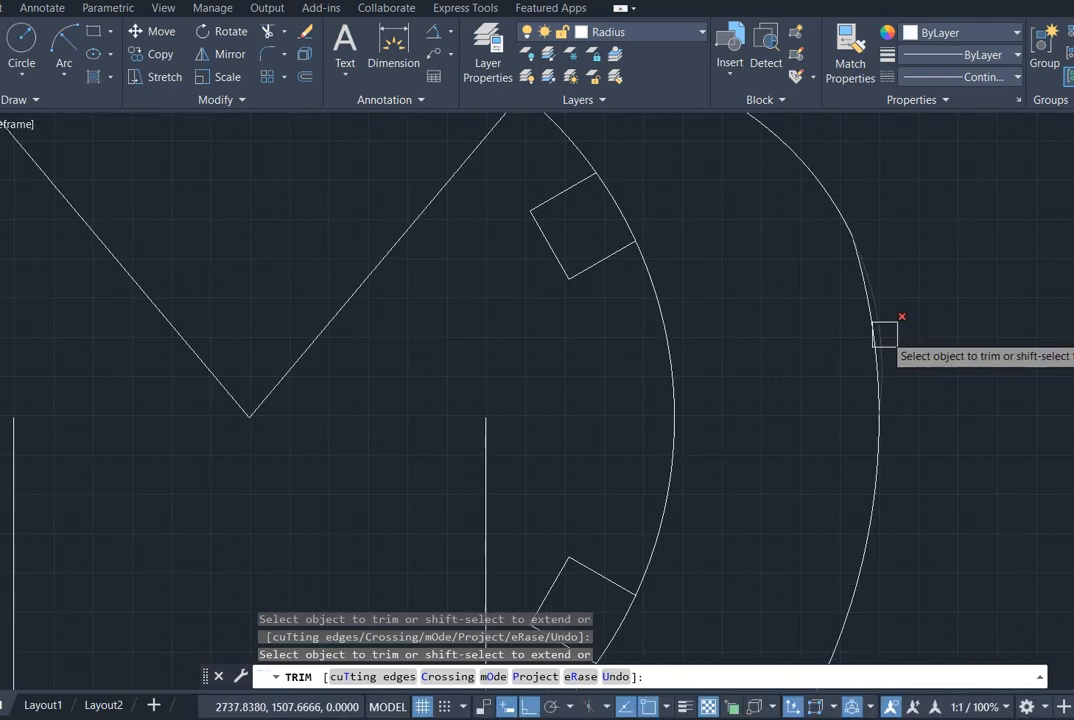
scroll(856, 412, "down", 5)
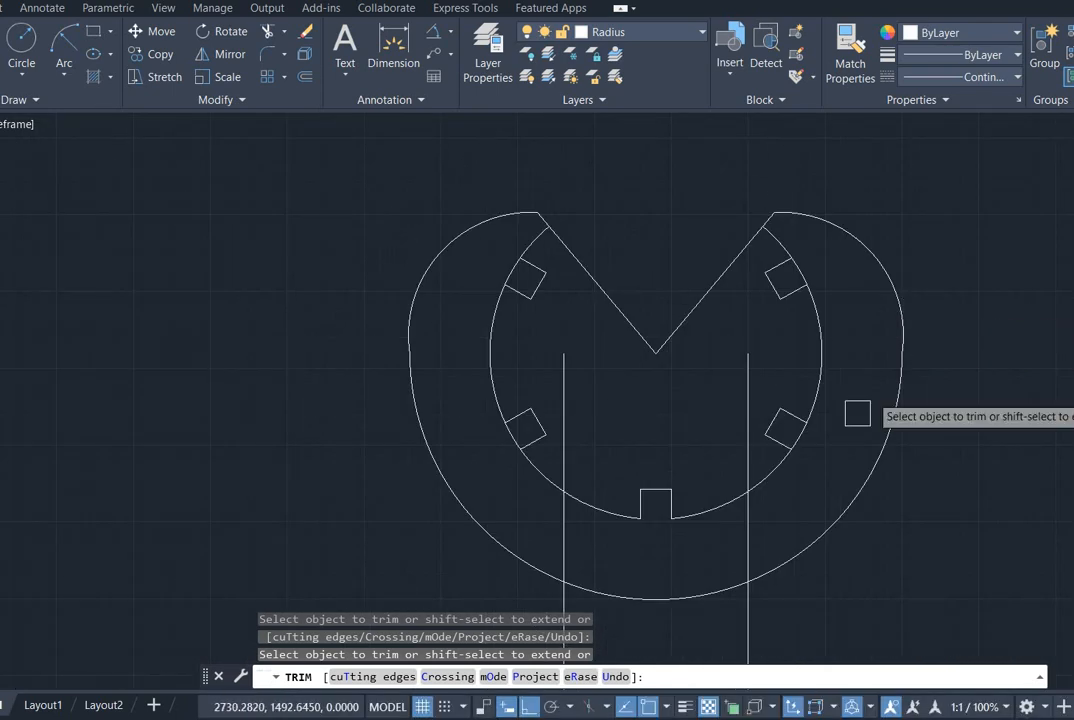
middle_click_drag(856, 412, 803, 339)
scroll(805, 340, "down", 3)
middle_click_drag(880, 473, 803, 440)
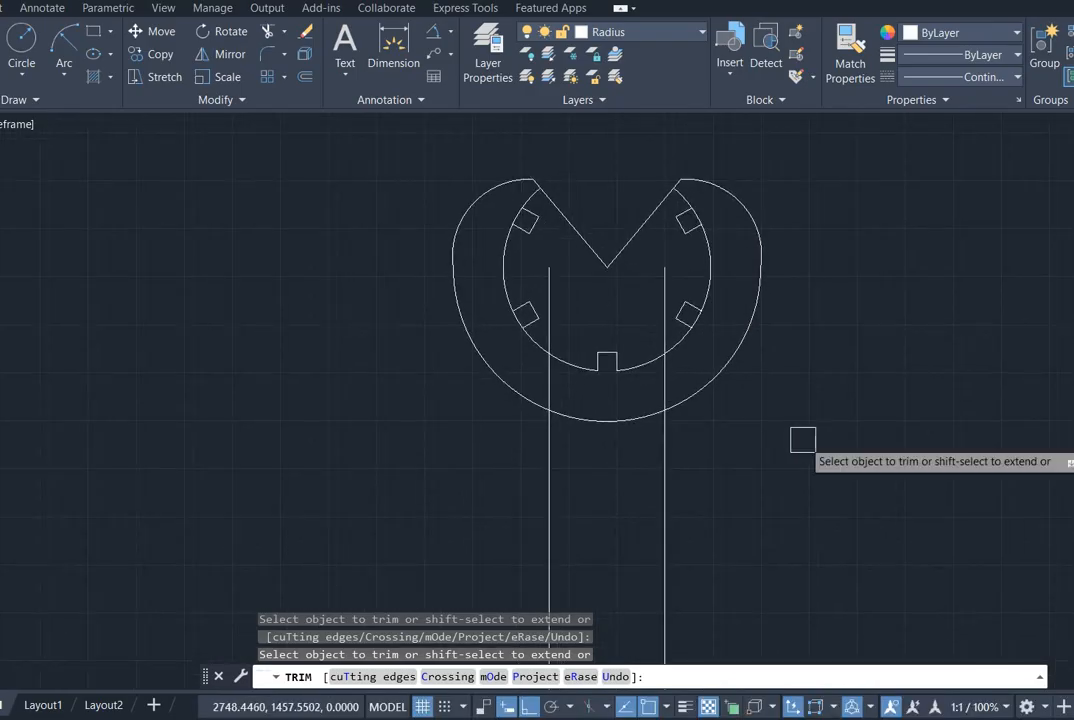
key("Escape")
Step: Fillet the head's outer arc to both handle side lines with a radius of 20
type("f")
key("Return")
type("r")
key("Return")
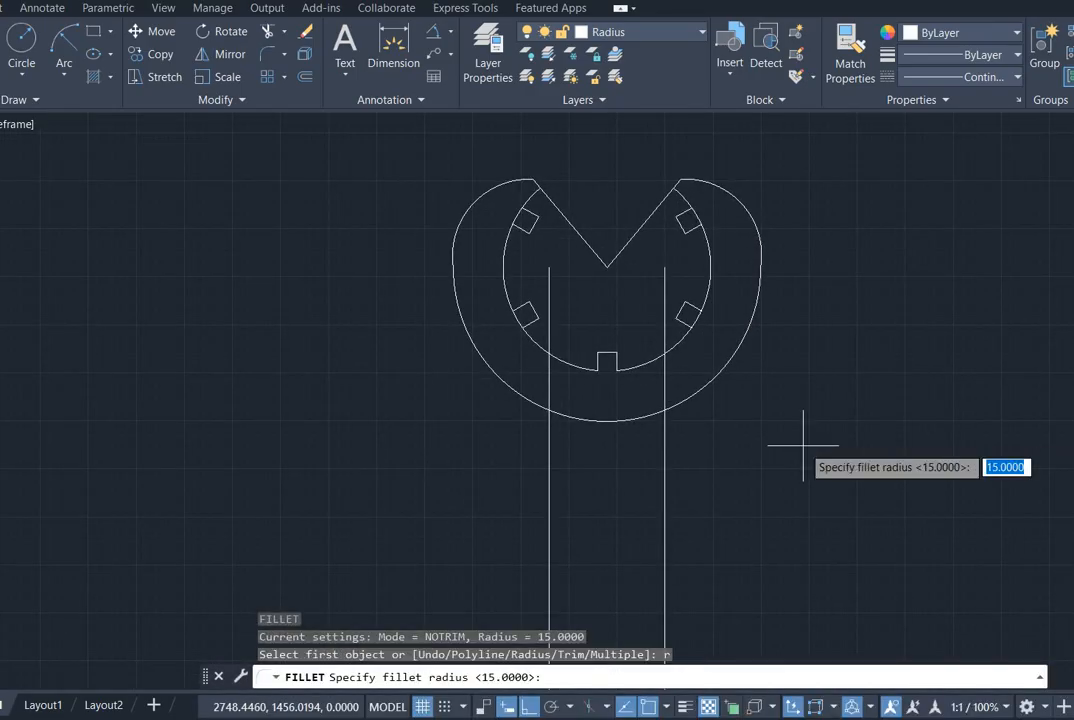
type("20")
key("Return")
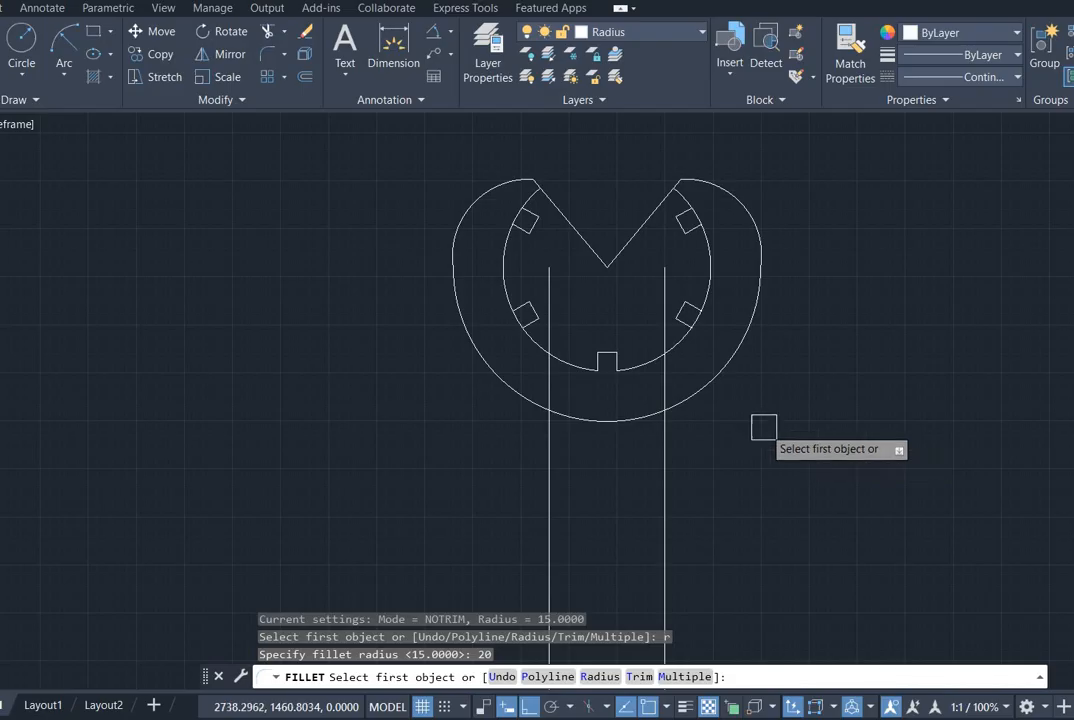
left_click(721, 375)
left_click(677, 470)
key("Return")
left_click(508, 386)
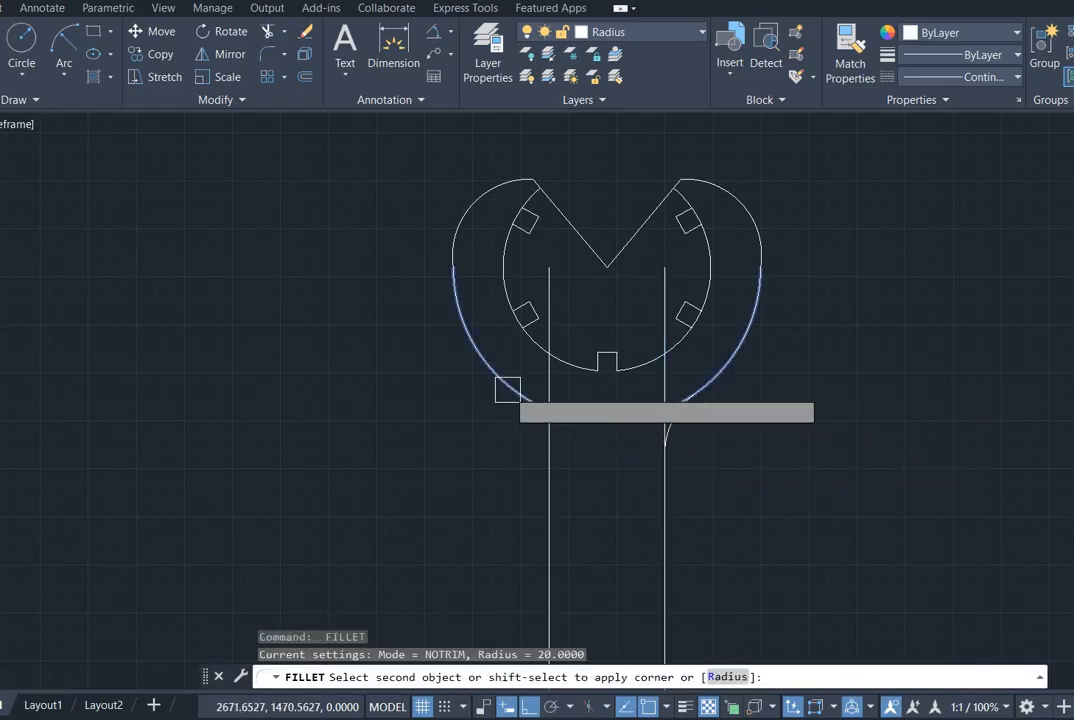
left_click(552, 472)
left_click(572, 439)
key("Return")
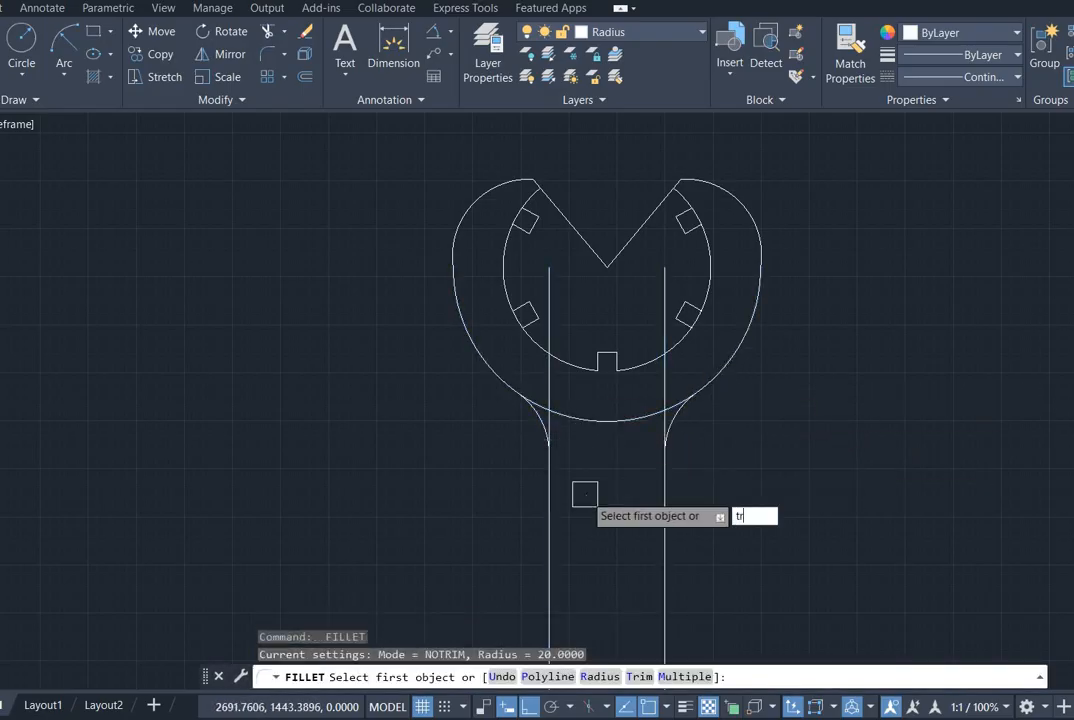
type("tr")
key("Return")
key("Return")
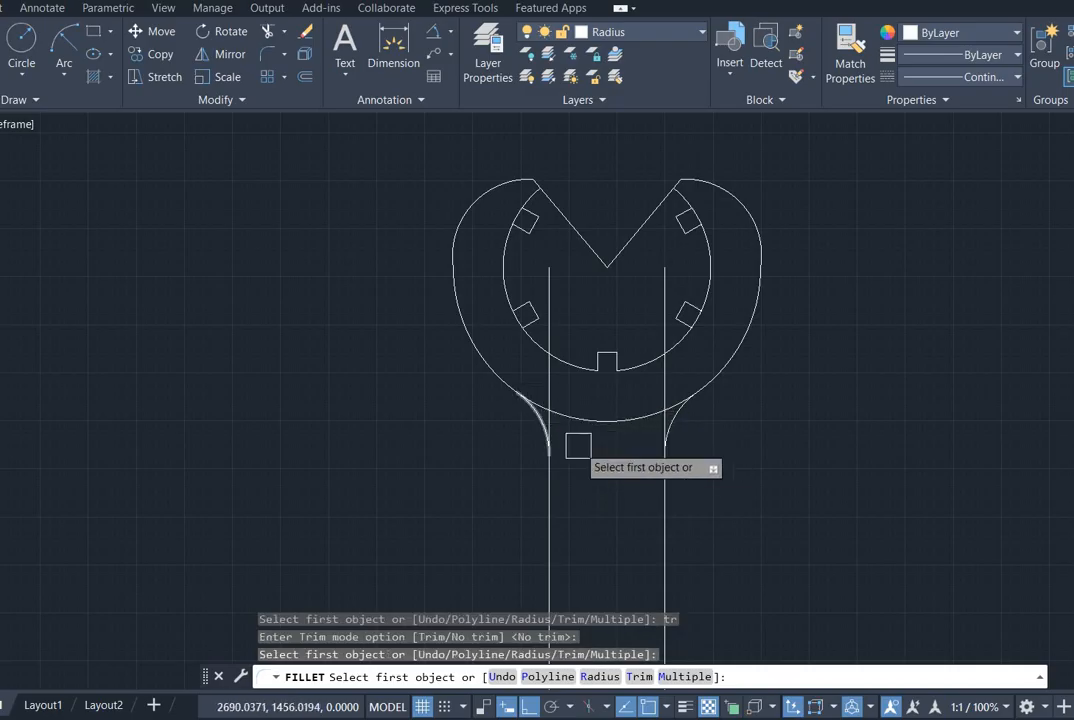
scroll(578, 446, "up", 5)
key("Escape")
Step: Trim the outer arc between the two fillets and the handle side lines above the fillets on both sides
type("tr")
key("Return")
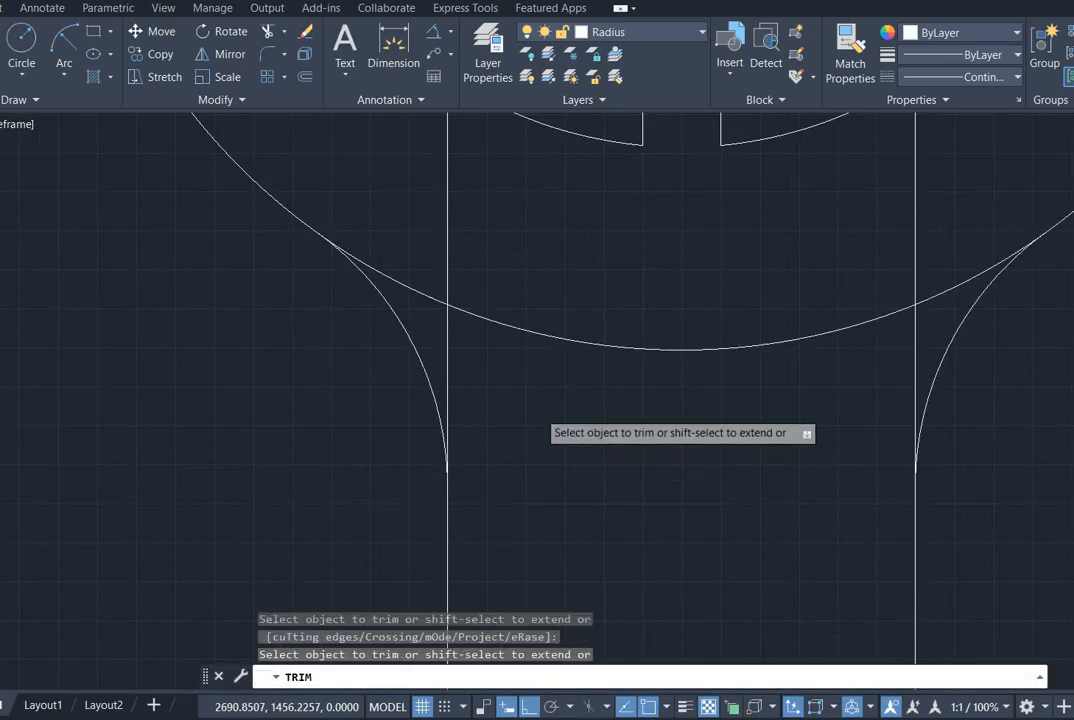
left_click(521, 391)
left_click_drag(543, 352, 548, 352)
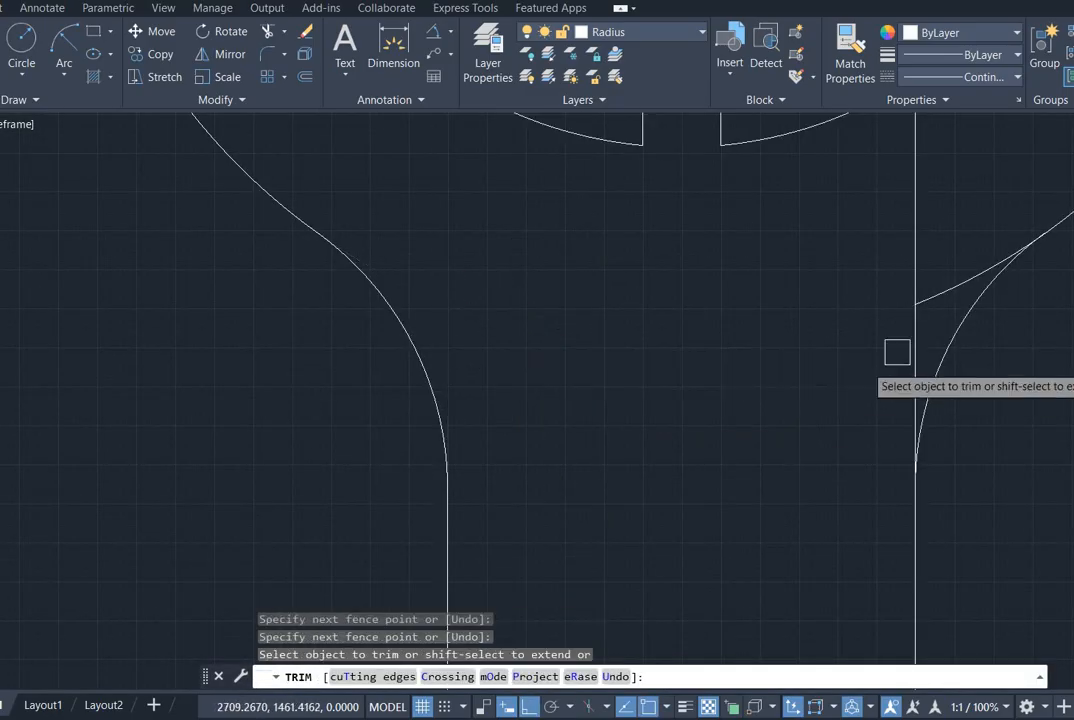
left_click_drag(849, 371, 966, 278)
left_click_drag(871, 266, 862, 300)
scroll(858, 446, "down", 5)
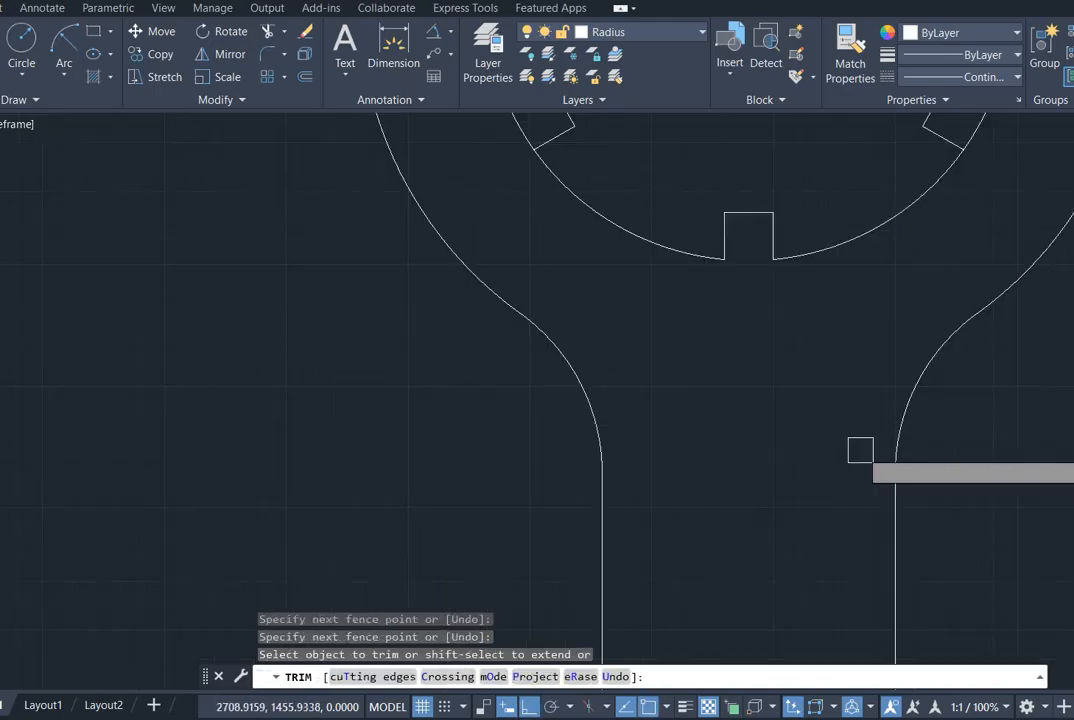
middle_click_drag(822, 463, 568, 418)
scroll(600, 450, "down", 2)
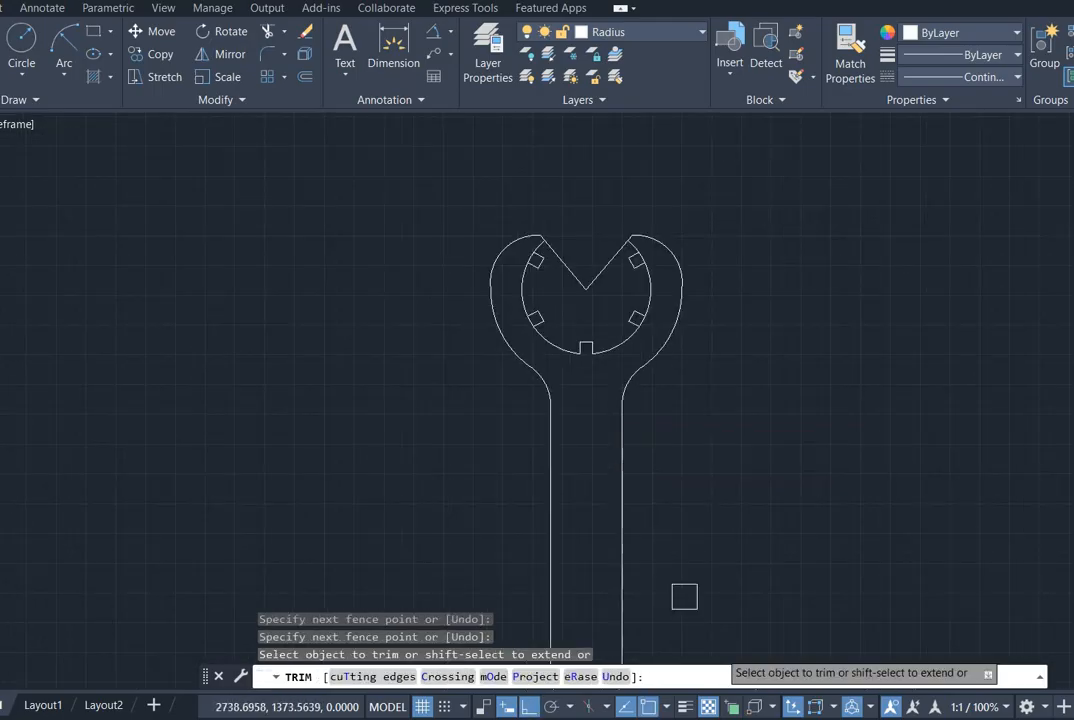
middle_click_drag(837, 489, 737, 441)
scroll(804, 370, "down", 2)
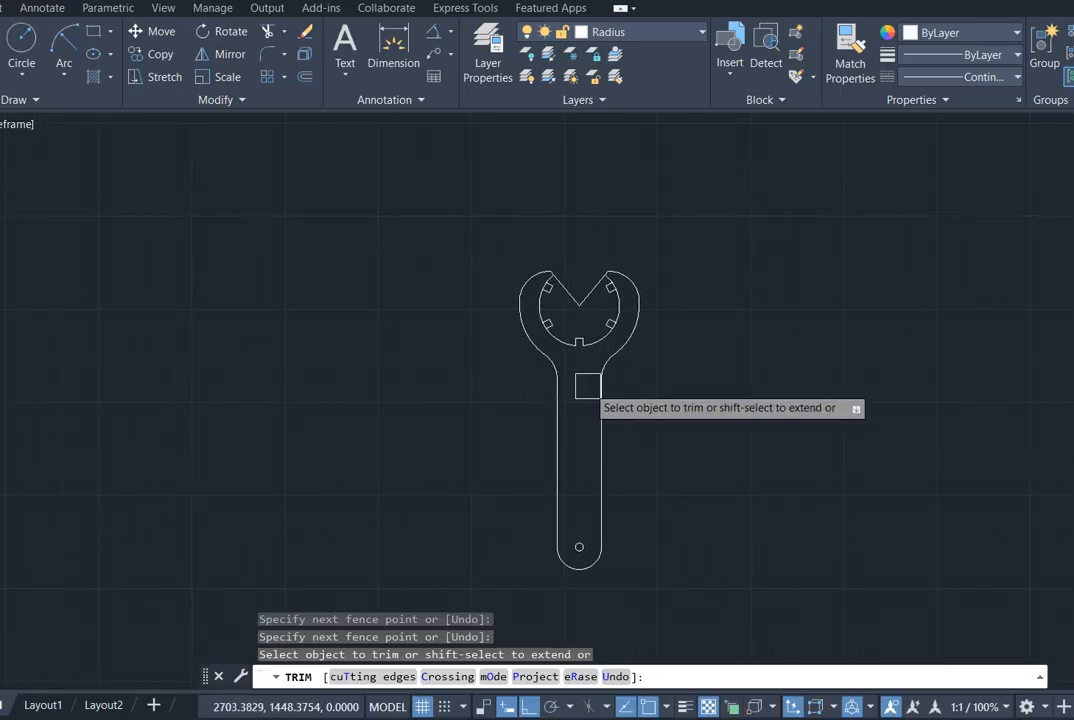
middle_click_drag(585, 379, 569, 319)
scroll(578, 322, "up", 2)
key("Escape")
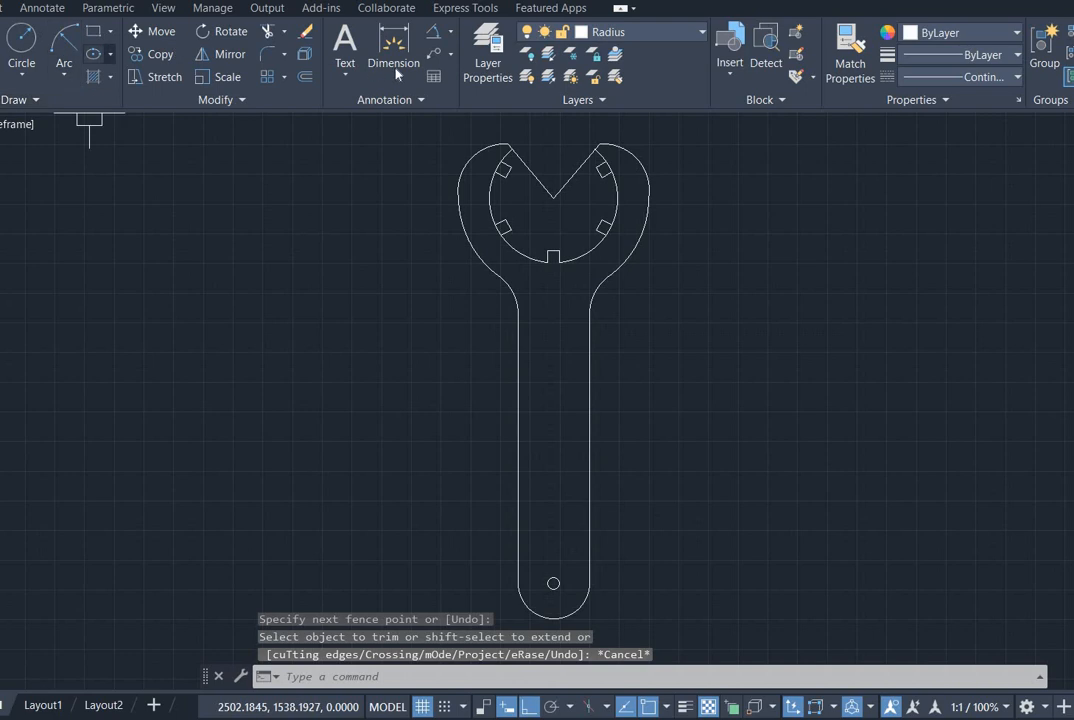
Step: Add a vertical linear dimension from the hole's centre to the vertex of the head opening, placed beside the wrench
left_click(450, 34)
left_click(452, 64)
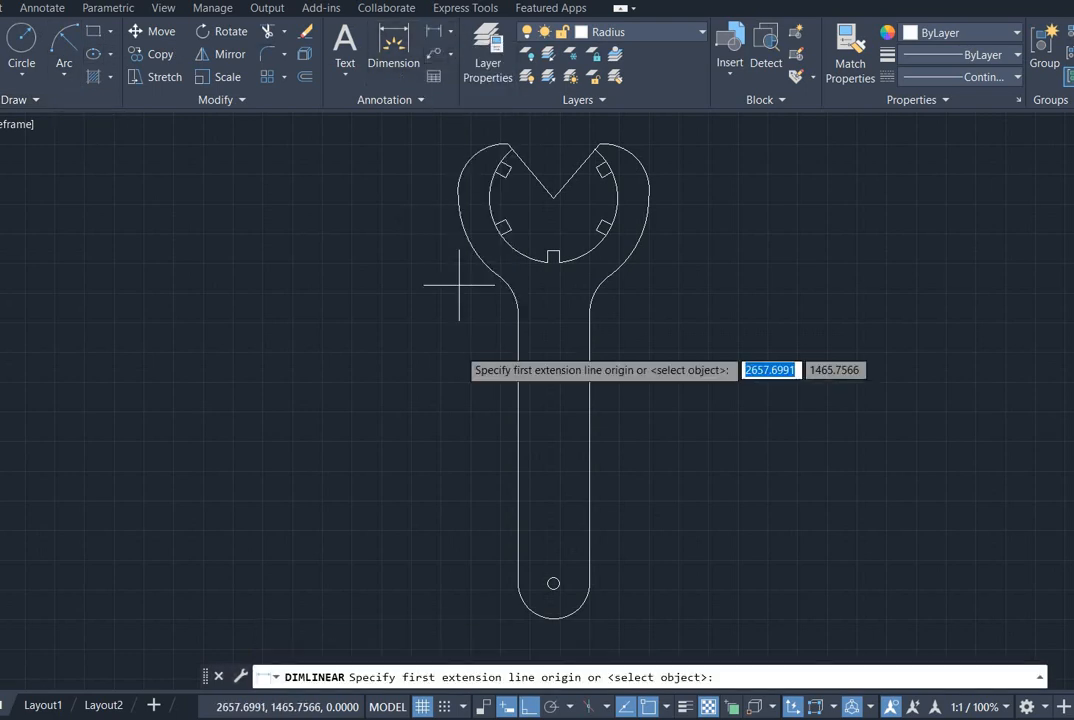
left_click(553, 583)
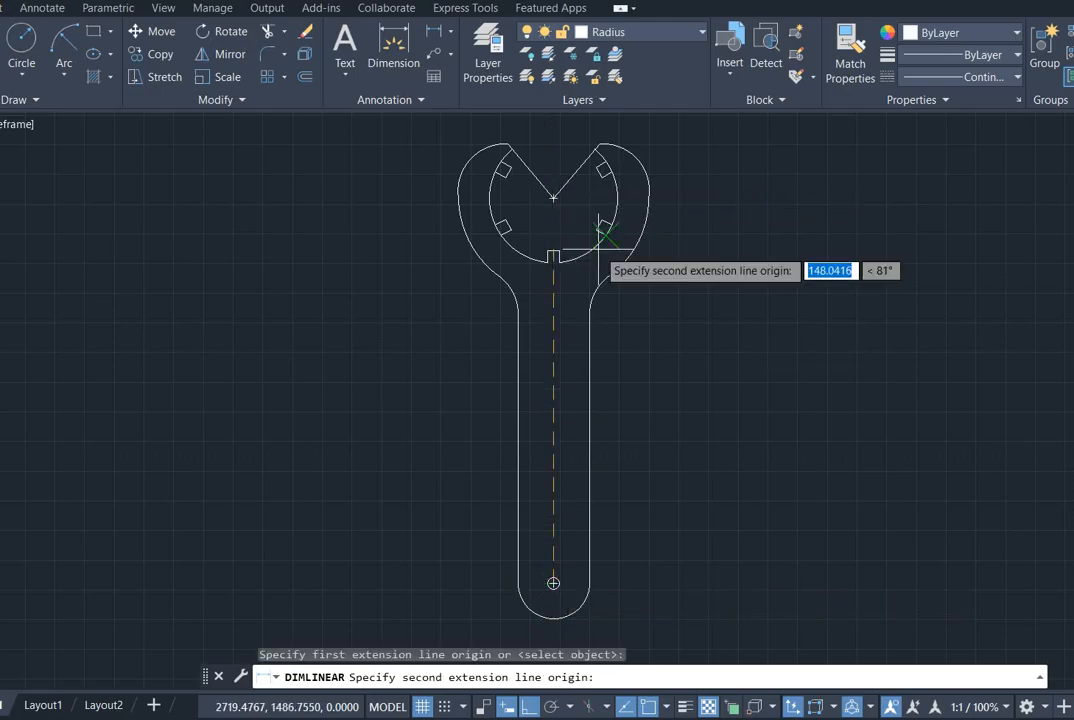
left_click(553, 198)
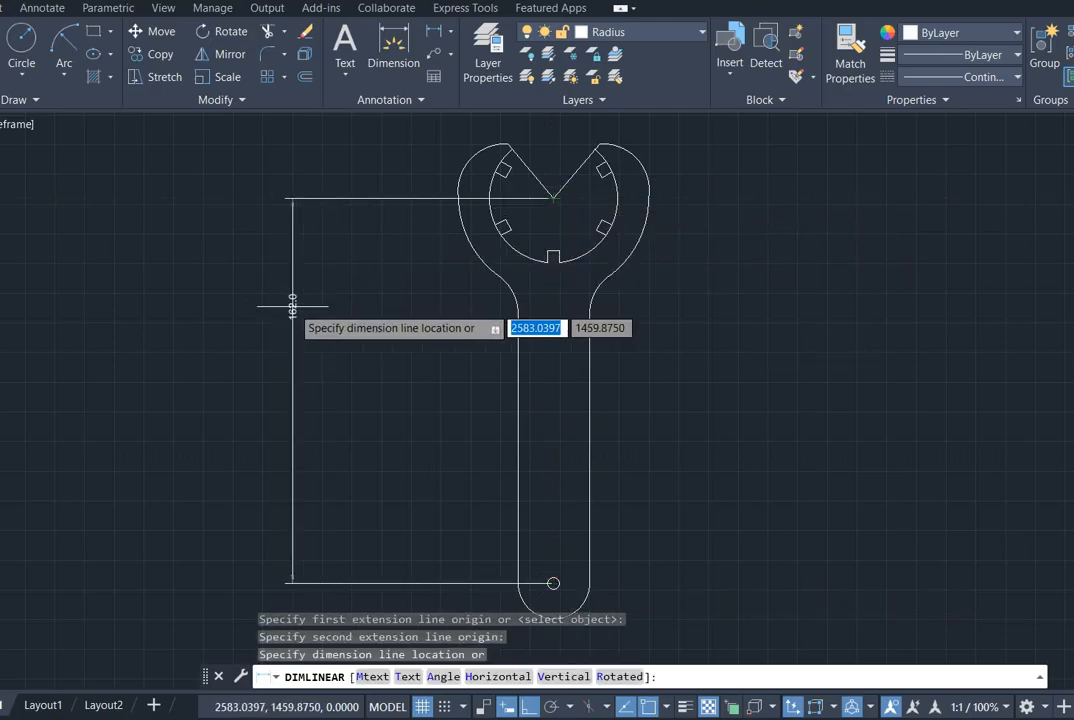
left_click(313, 329)
key("Return")
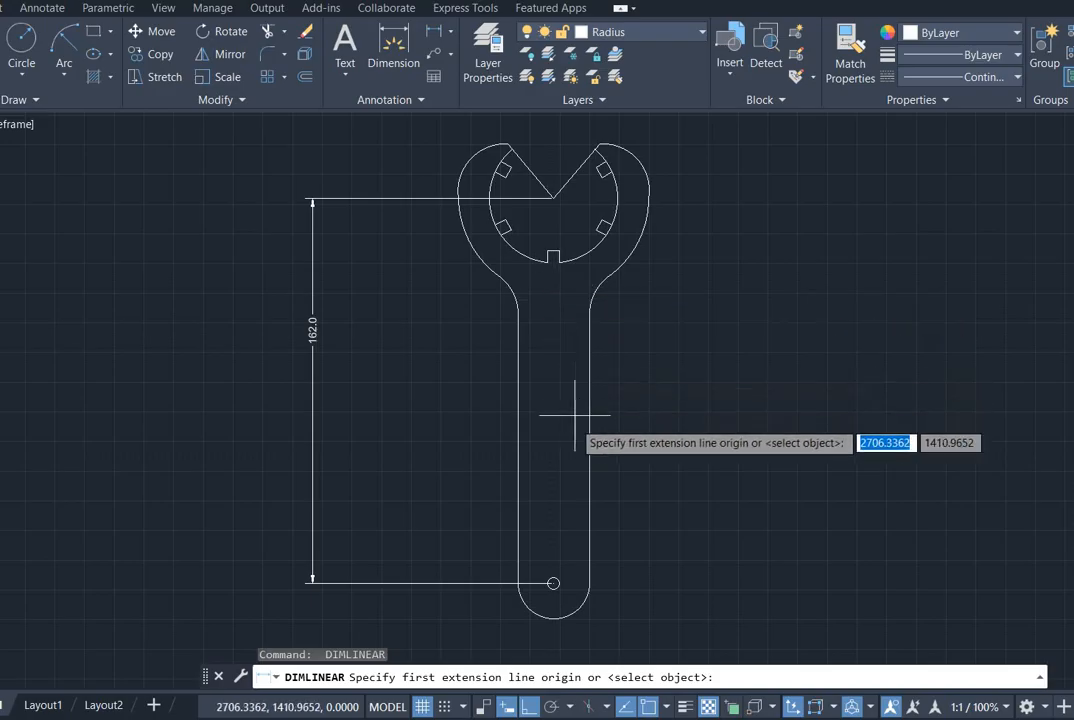
key("Escape")
Step: Add a radius dimension to the handle's rounded end, placed outside the outline
left_click(450, 31)
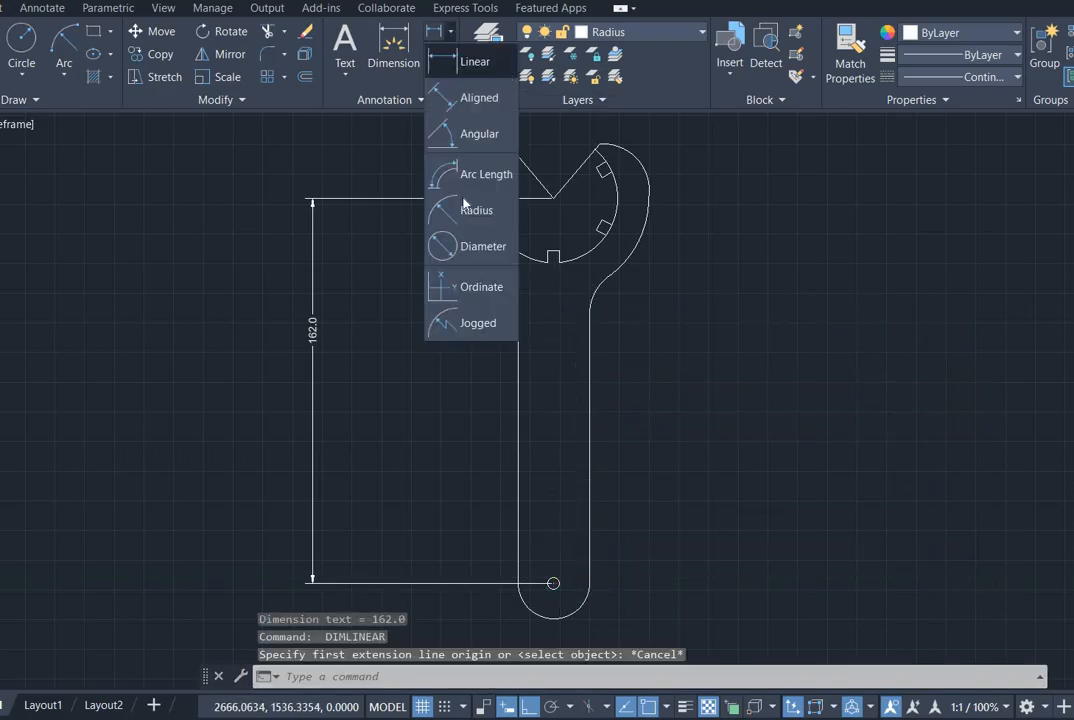
left_click(476, 210)
scroll(567, 380, "up", 5)
middle_click_drag(567, 455, 388, 122)
middle_click_drag(386, 528, 385, 321)
left_click(393, 432)
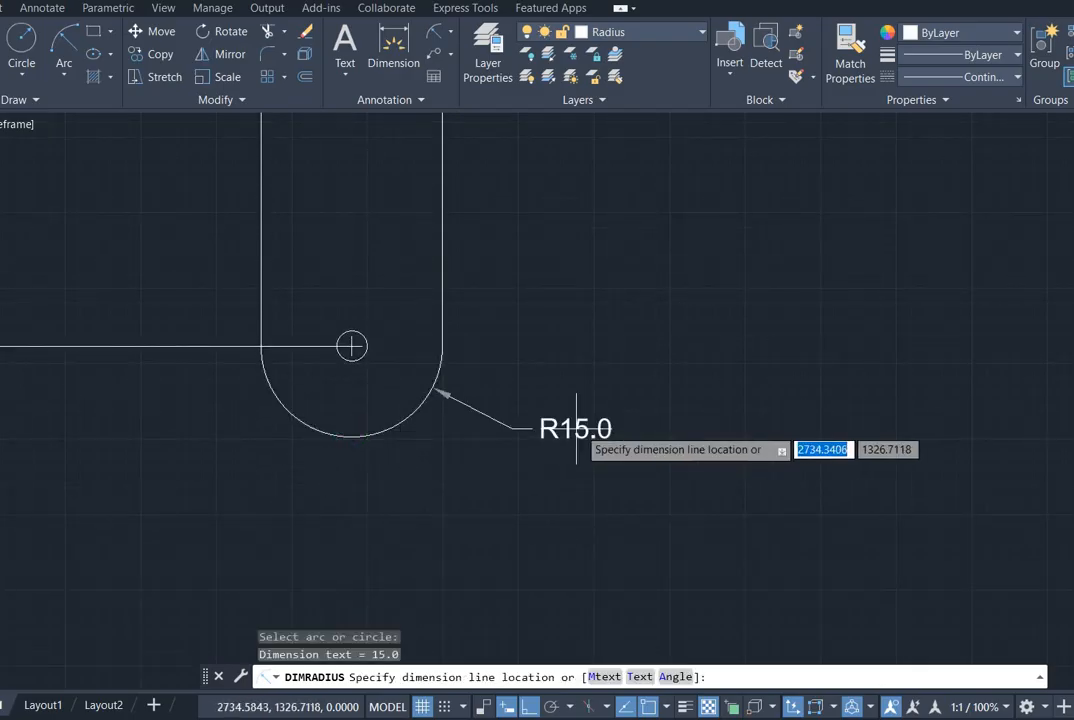
left_click(563, 417)
Step: Add a radius dimension to the small hole in the handle's rounded end, placed just outside the handle's right side
key("Return")
scroll(330, 360, "up", 4)
left_click(378, 352)
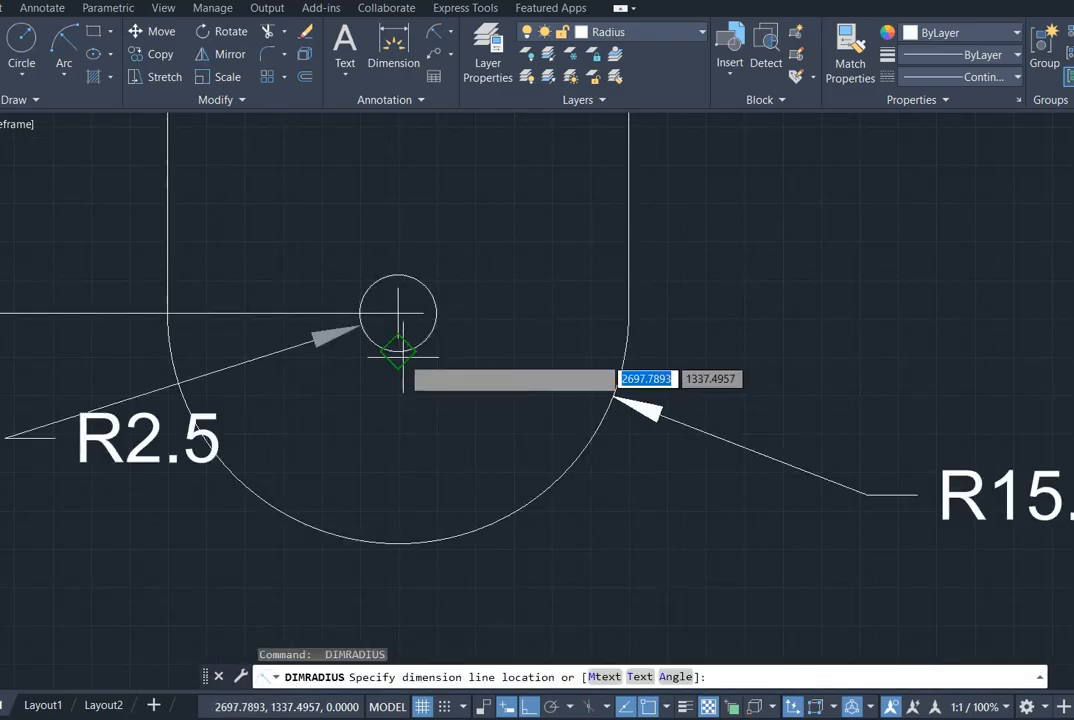
left_click(710, 300)
scroll(712, 211, "down", 3)
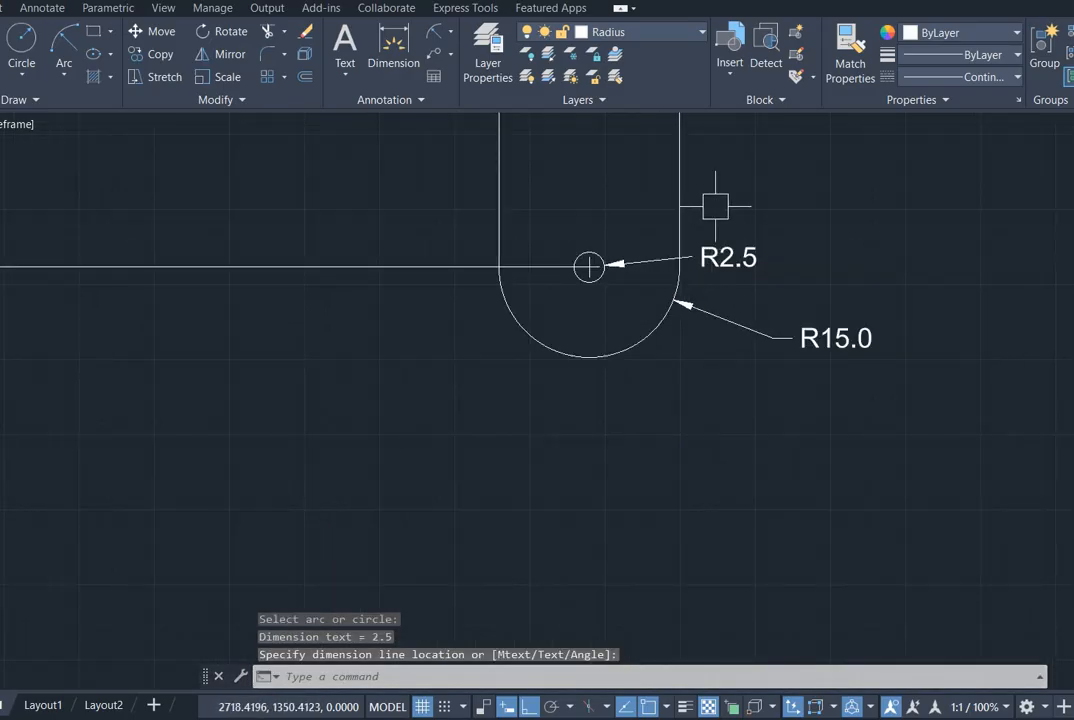
Step: Add a radius dimension to the right fillet between head and handle, with its text placed inside the neck
middle_click_drag(712, 211, 669, 427)
scroll(746, 252, "down", 2)
scroll(746, 252, "down", 3)
middle_click_drag(755, 228, 544, 415)
scroll(472, 331, "up", 5)
key("Return")
left_click(626, 376)
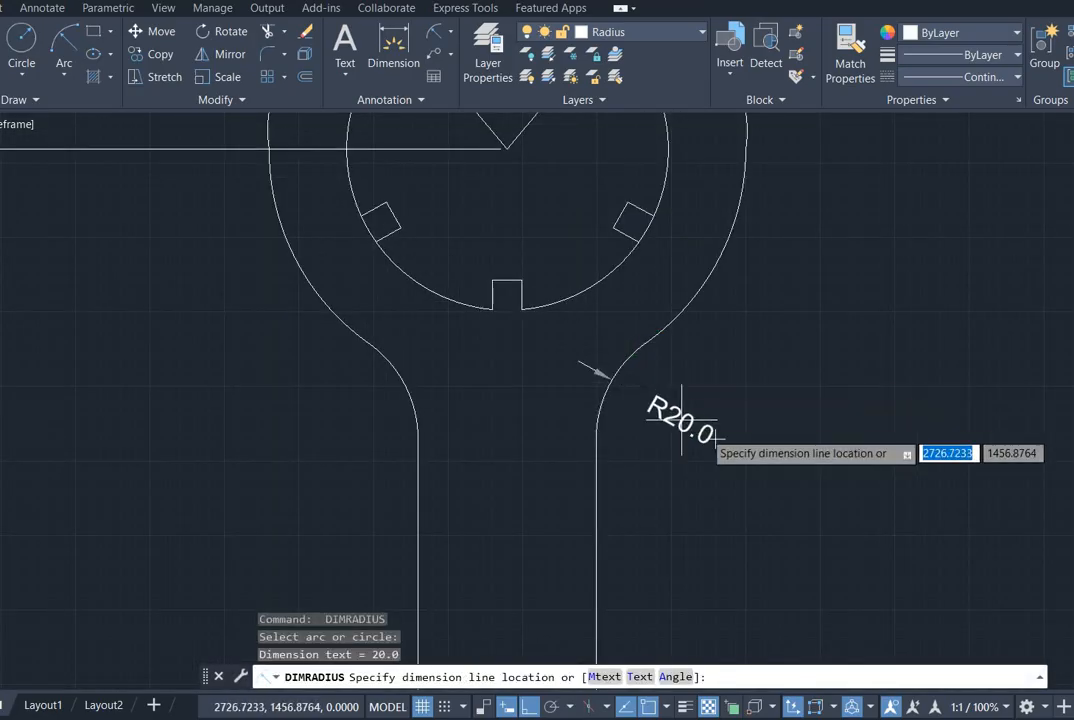
left_click(513, 367)
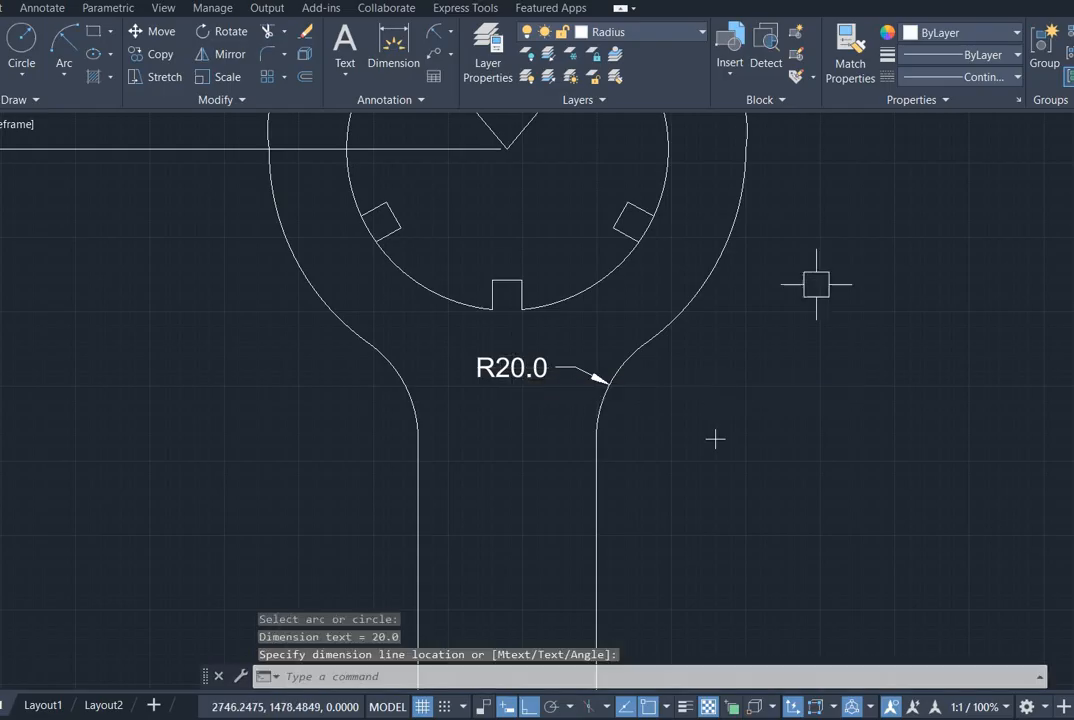
Step: Add radius dimensions to the lower and upper outer arcs on the head's right side, placed outside the outline
scroll(822, 284, "down", 2)
middle_click_drag(825, 283, 691, 423)
key("Return")
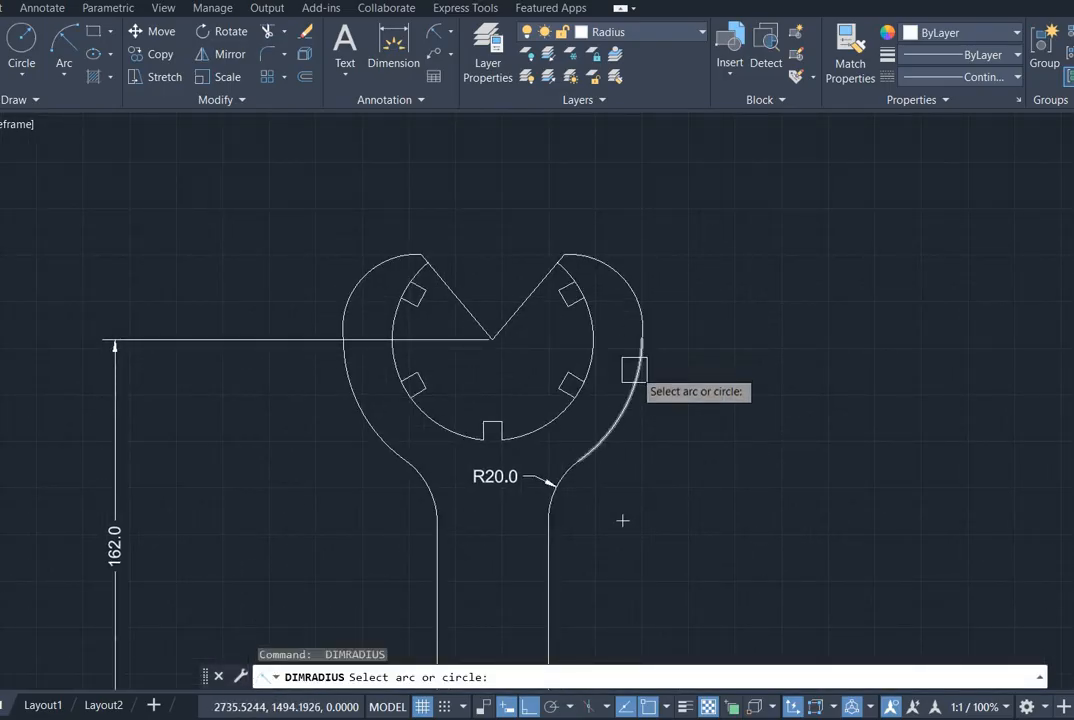
left_click(636, 372)
left_click(650, 480)
key("Return")
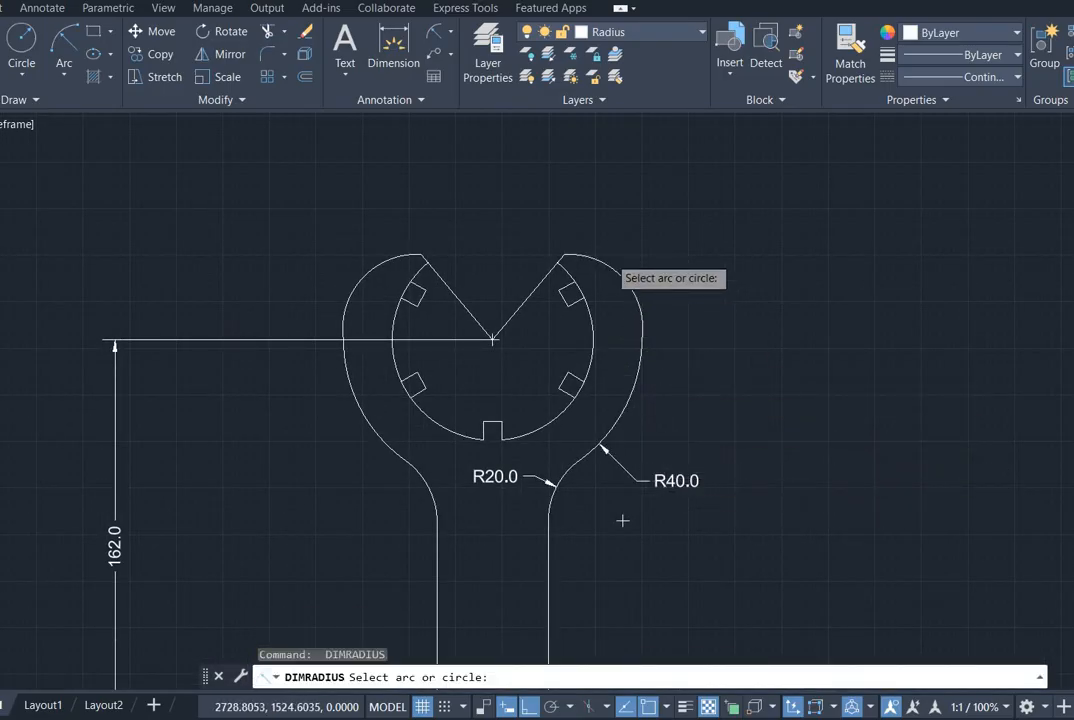
left_click(627, 272)
Step: Add a radius dimension to the head's inner notched arc, placed outside the outline at the lower left of the head
scroll(533, 340, "up", 2)
mouse_move(533, 336)
middle_mouse_down()
mouse_move(589, 264)
mouse_move(666, 200)
middle_mouse_up()
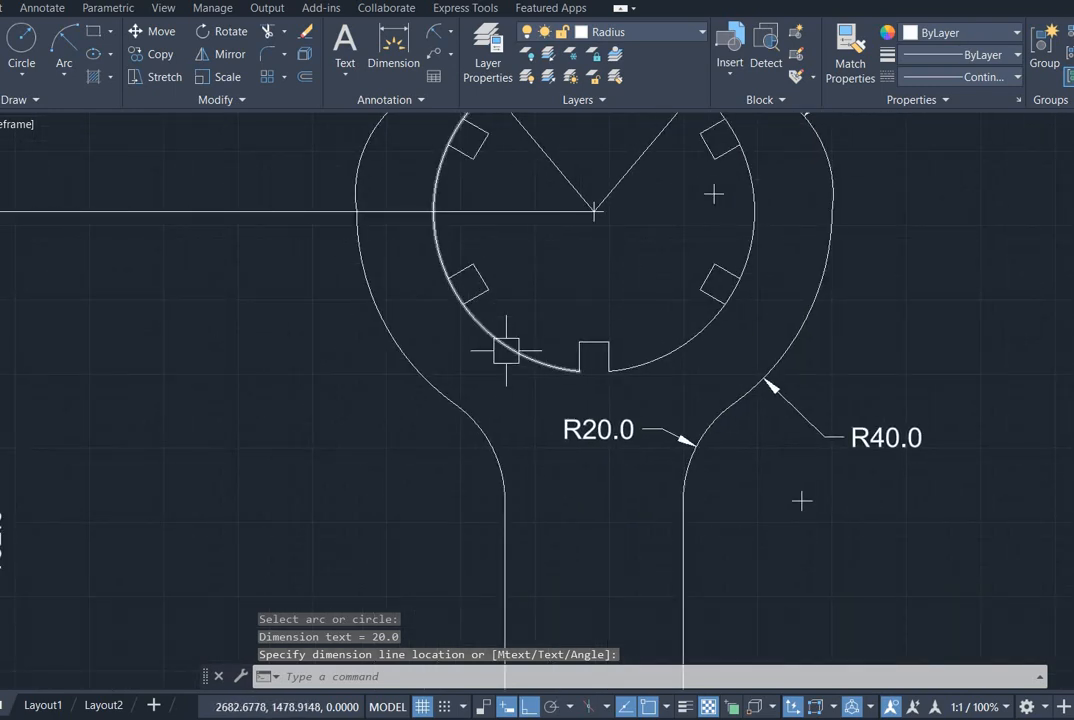
key("Return")
left_click(487, 330)
left_click(290, 410)
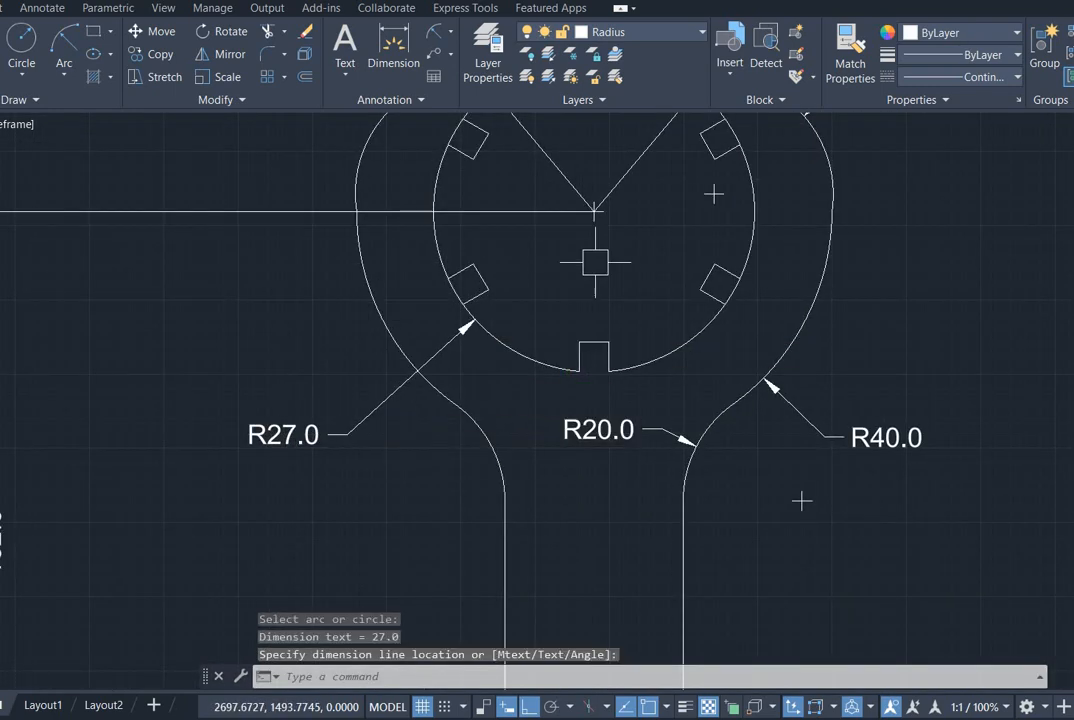
middle_click_drag(597, 204, 523, 331)
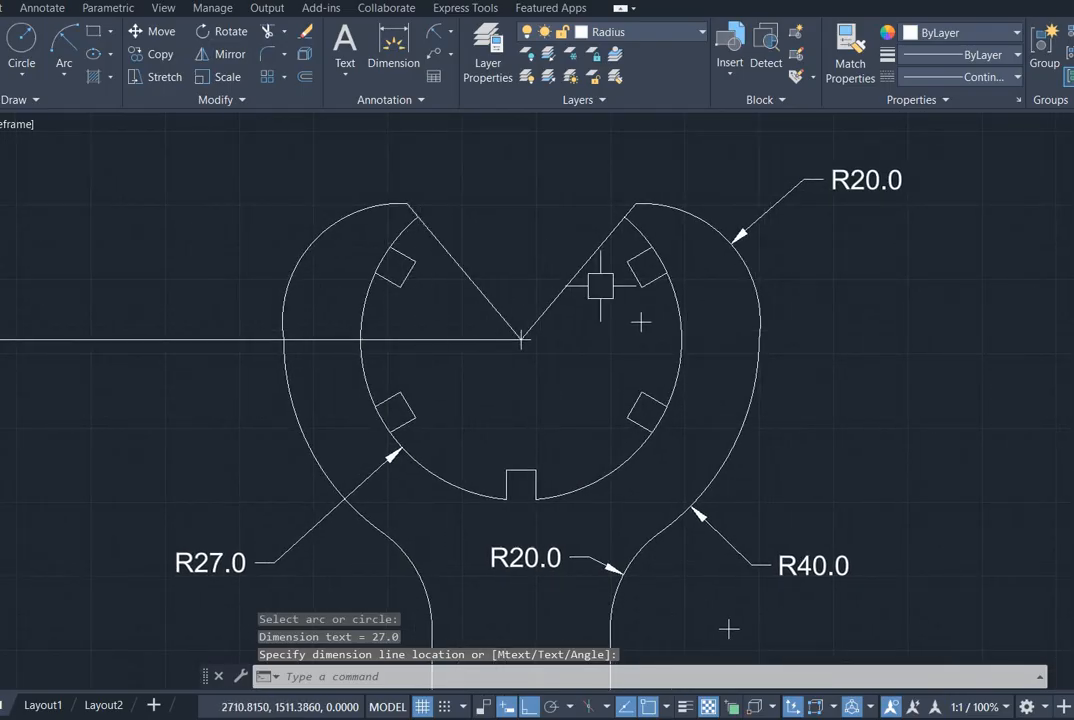
key("Escape")
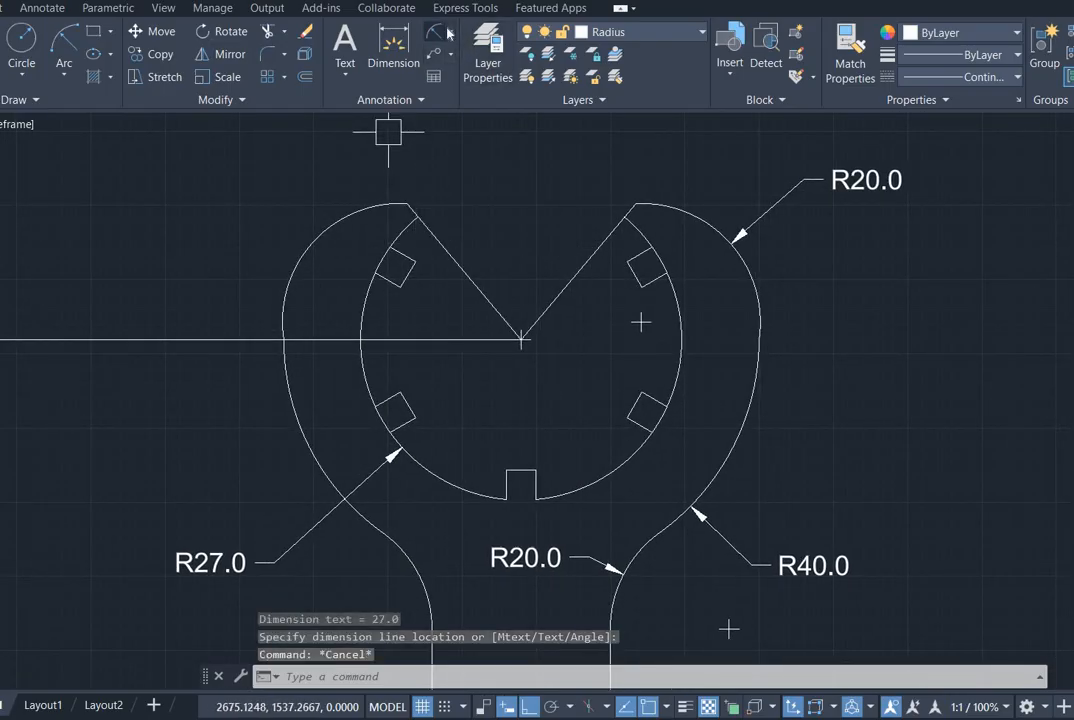
Step: Add an angular dimension between the two lines of the head opening, placed above the head
left_click(450, 31)
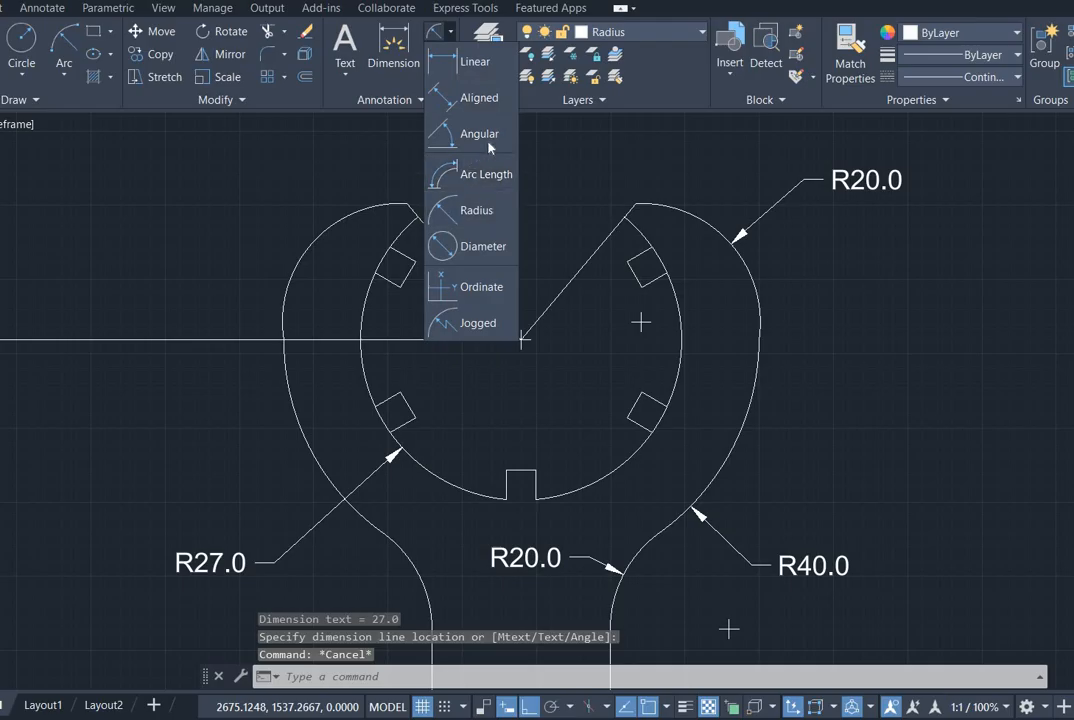
left_click(489, 145)
left_click(457, 254)
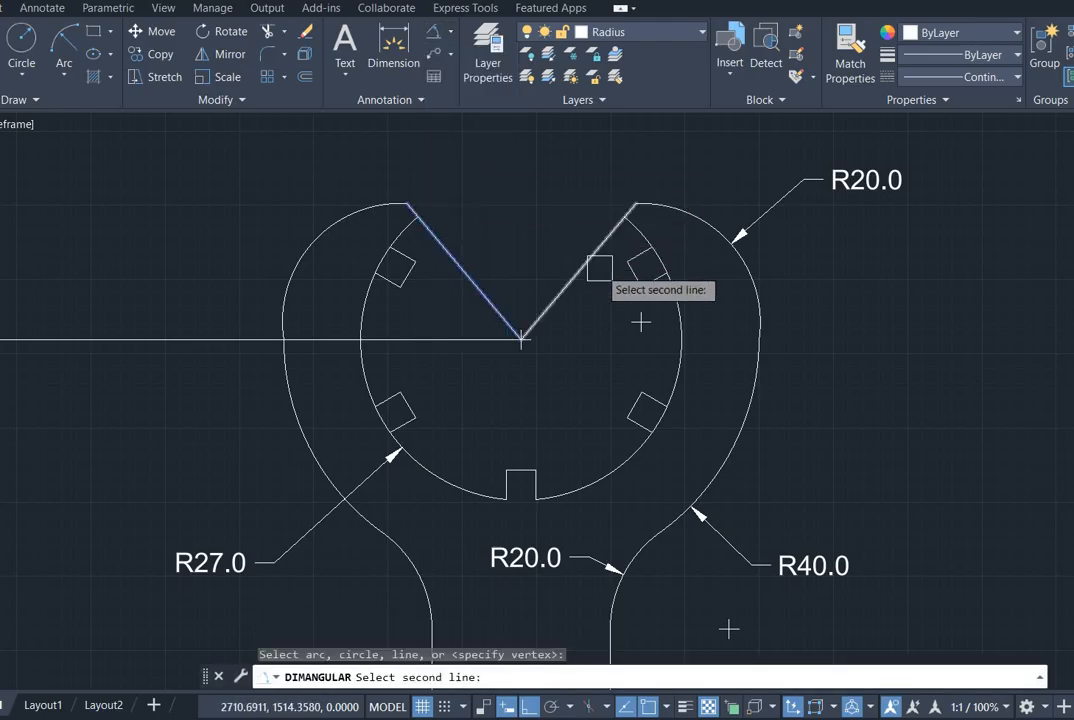
left_click(599, 267)
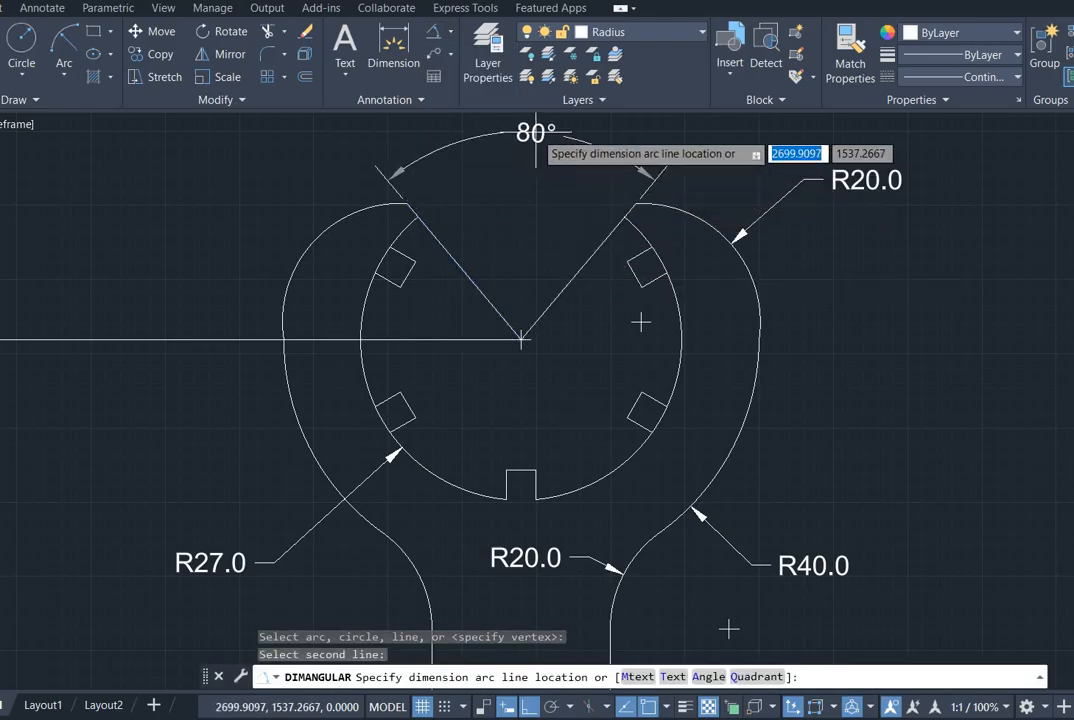
left_click(535, 140)
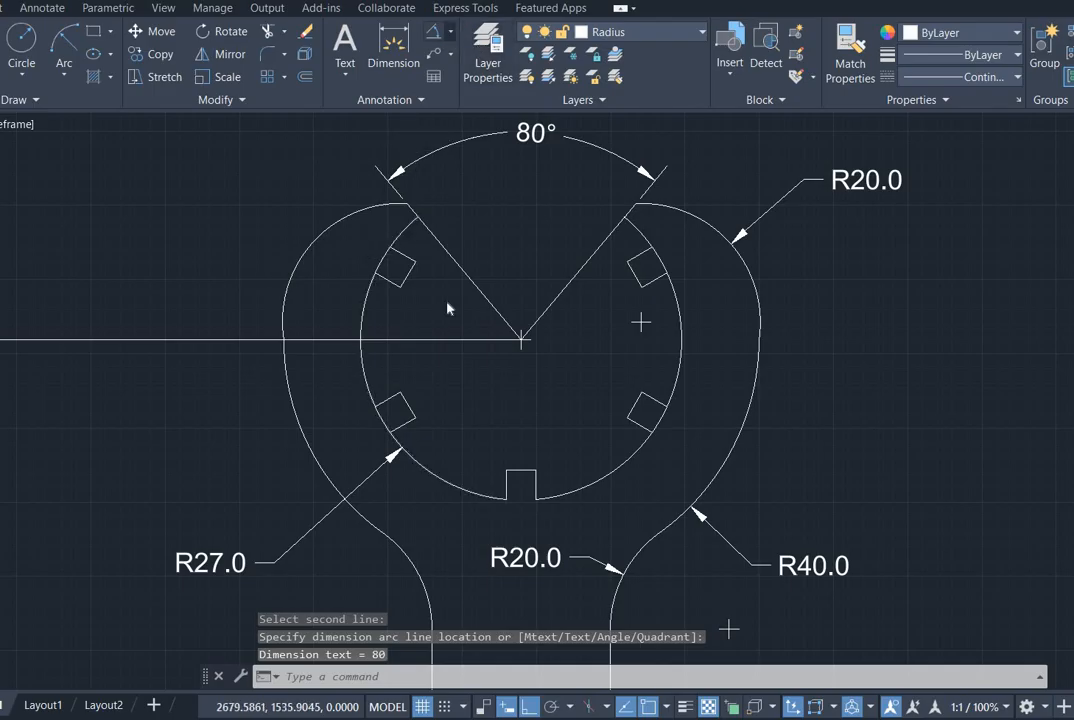
Step: Add an aligned dimension along the left side of the bottom notch, placed directly on that edge
left_click(449, 31)
left_click(455, 60)
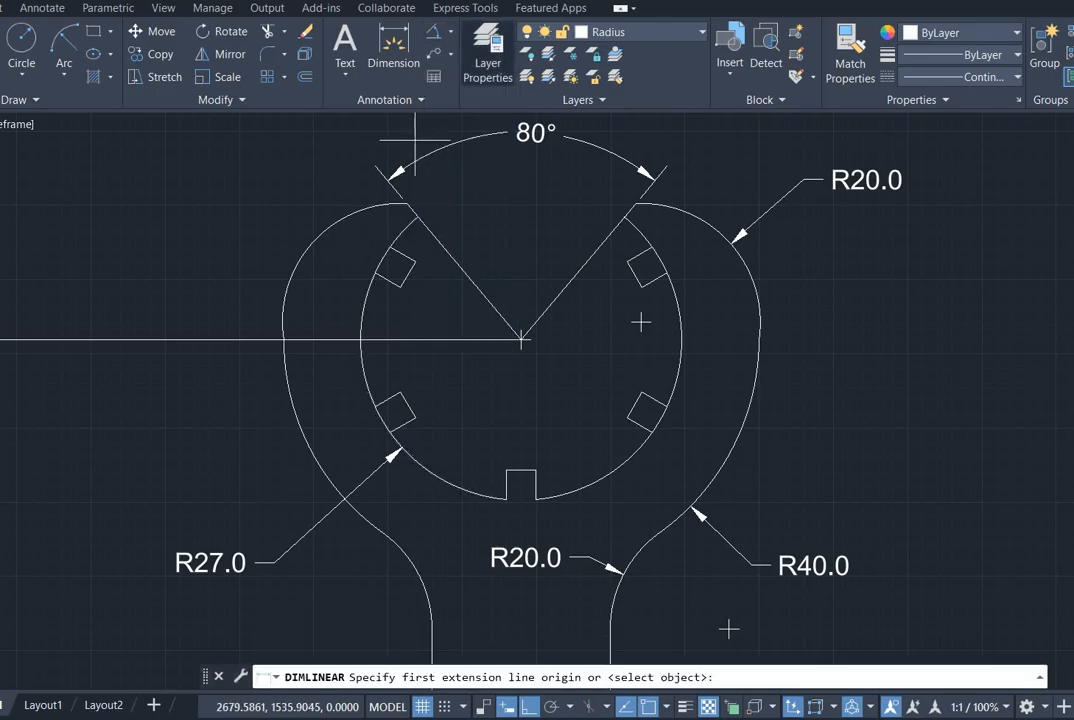
left_click(449, 36)
left_click(477, 108)
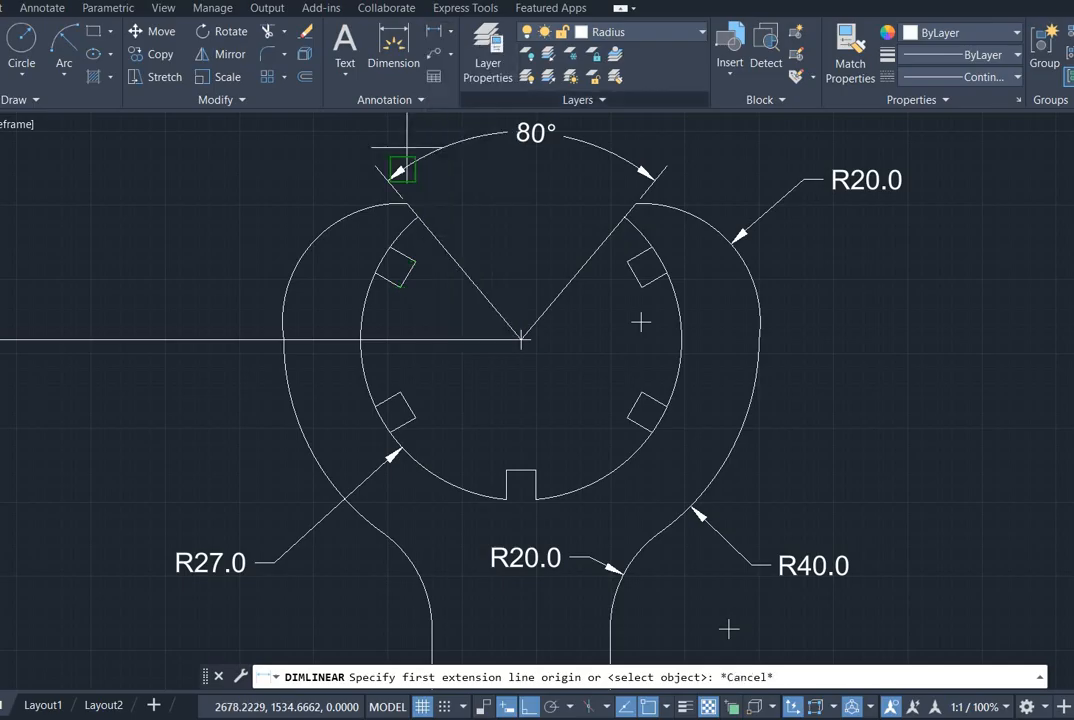
left_click(506, 497)
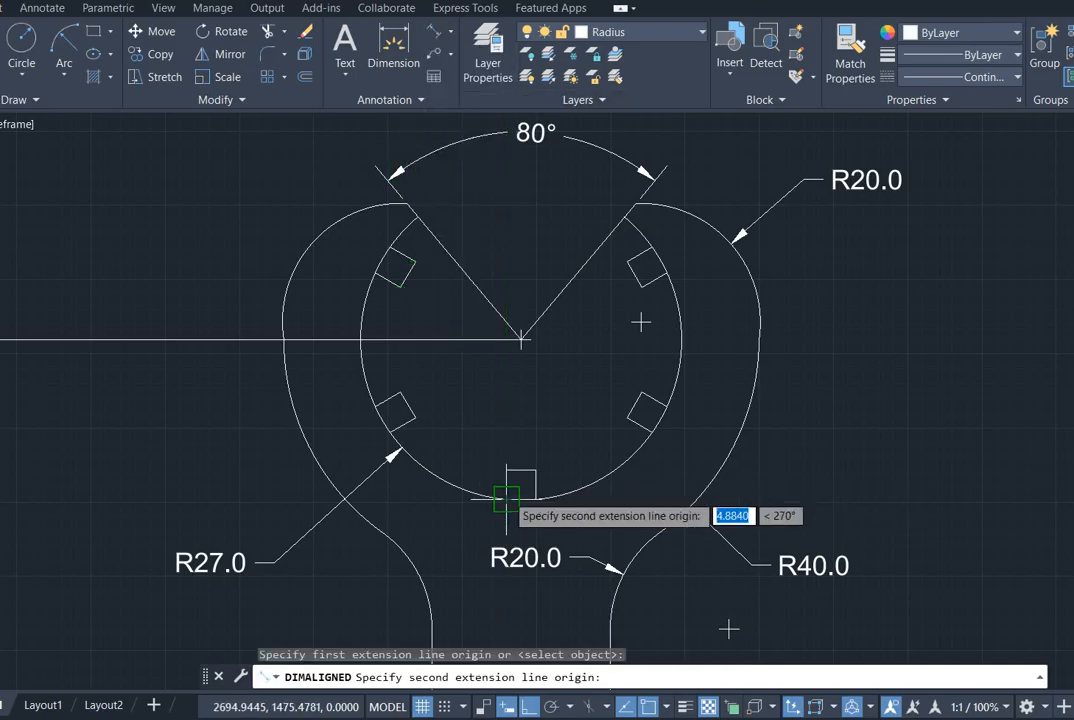
left_click(506, 469)
left_click(504, 478)
Step: Try to reposition the dimension on the bottom notch's left side, and delete that dimension
key("Return")
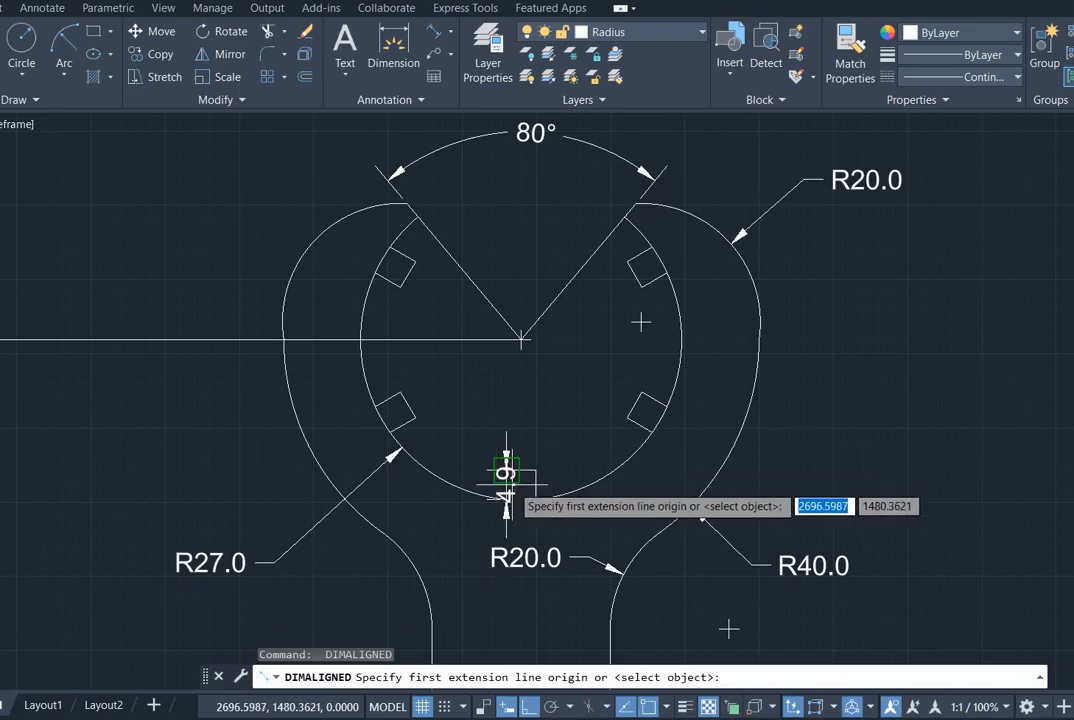
left_click(506, 470)
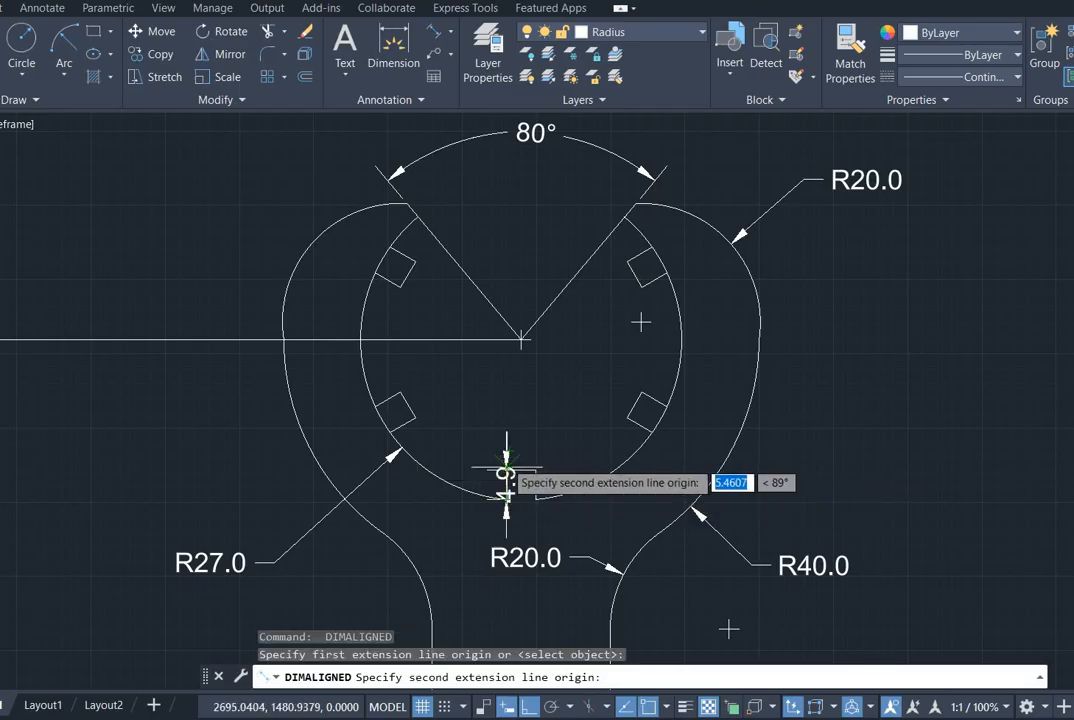
key("Escape")
left_click(504, 485)
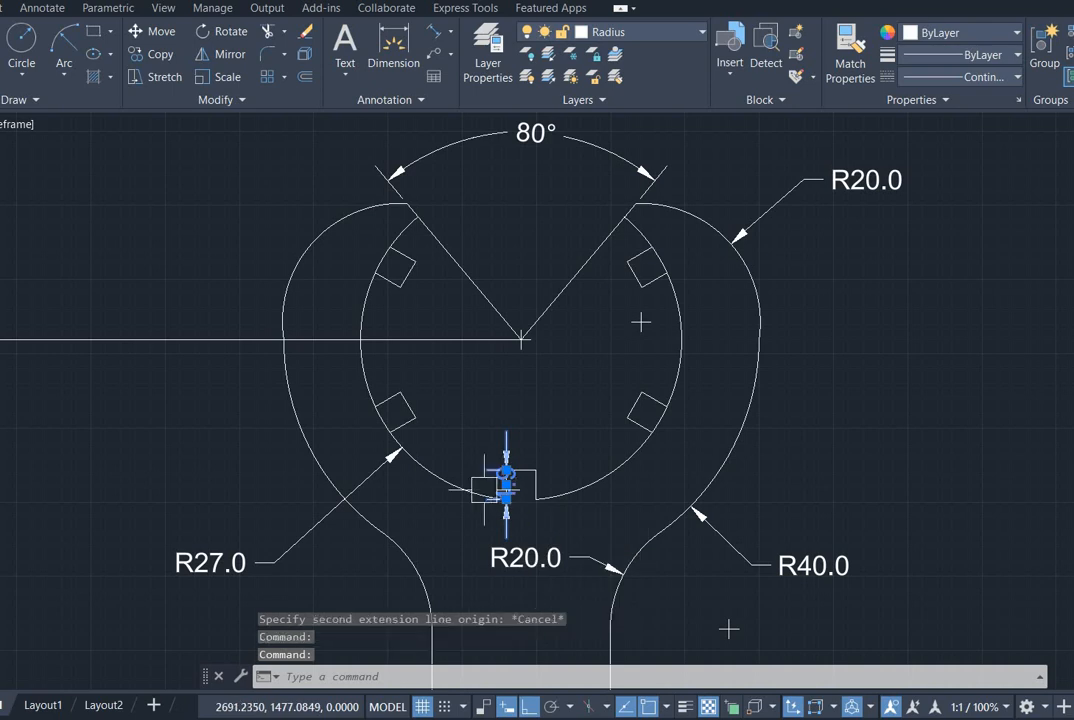
left_click(505, 484)
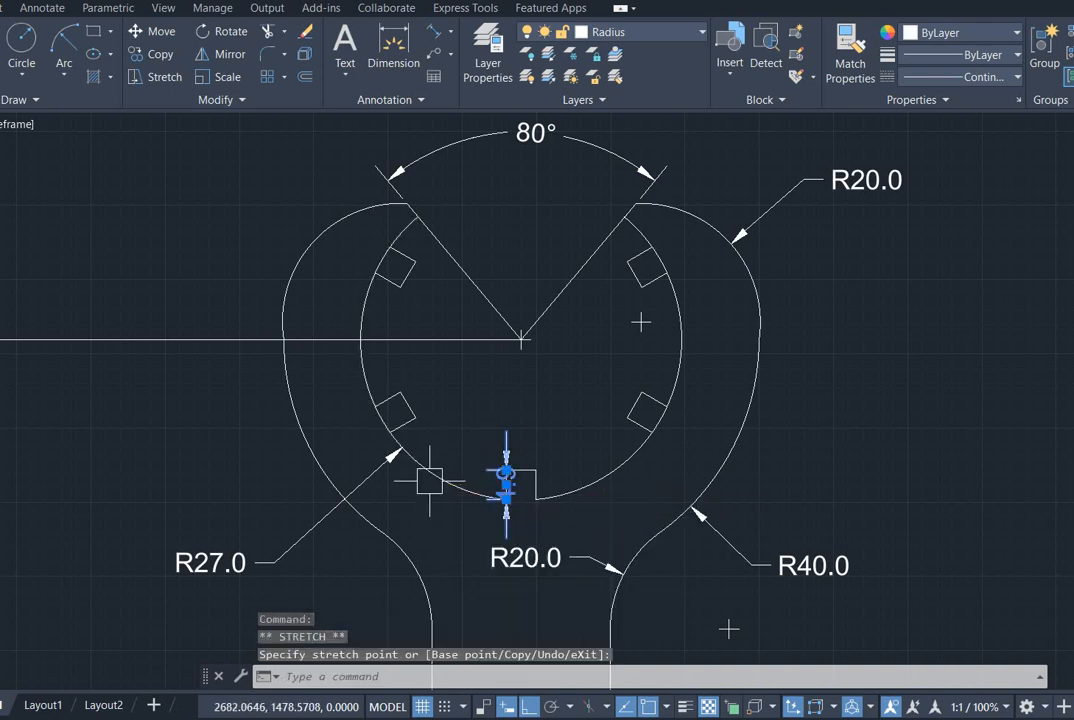
key("Escape")
key("Return")
key("Escape")
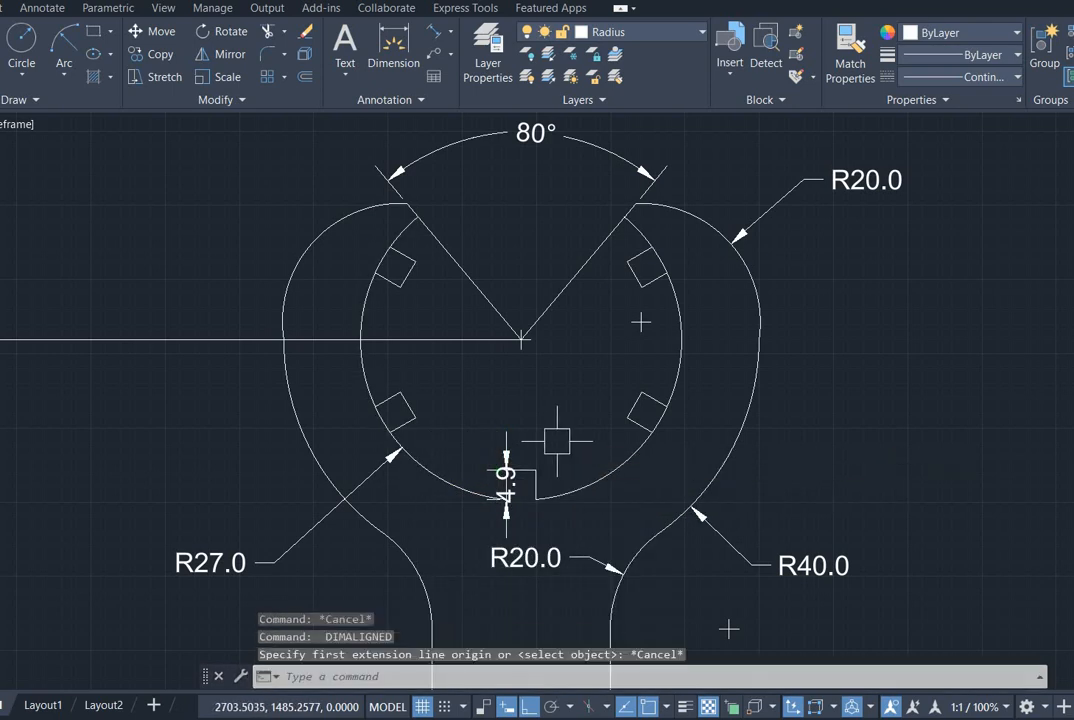
left_click(500, 458)
key("Delete")
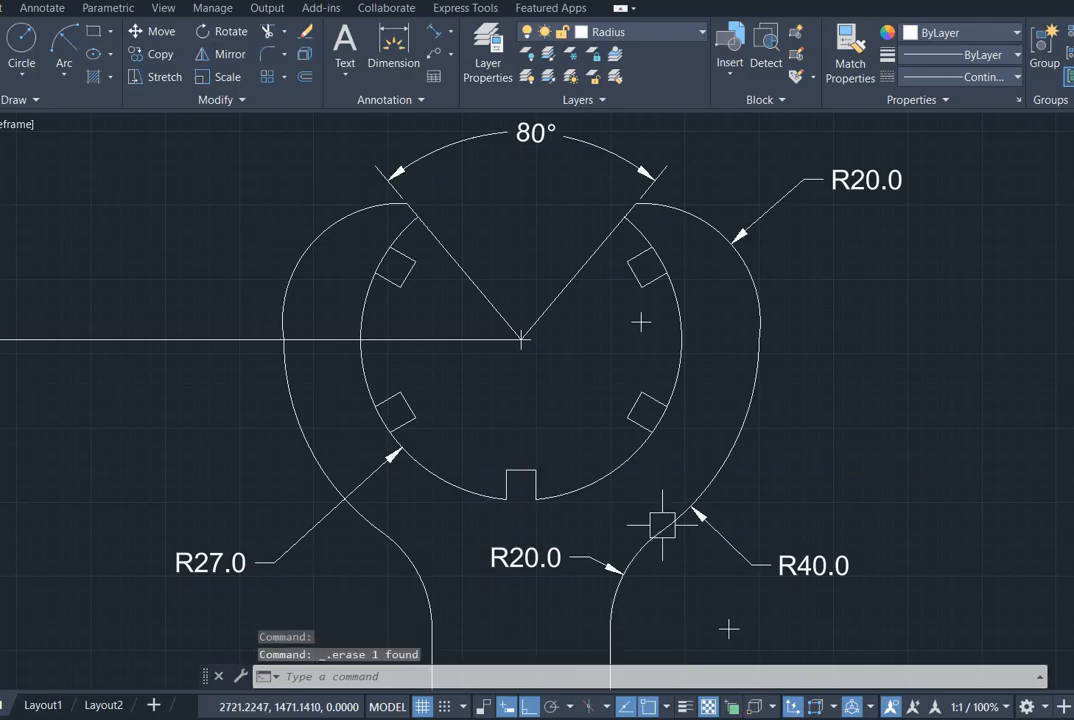
Step: Add an aligned dimension across the top edge of the bottom notch, placed above the notch
left_click(433, 32)
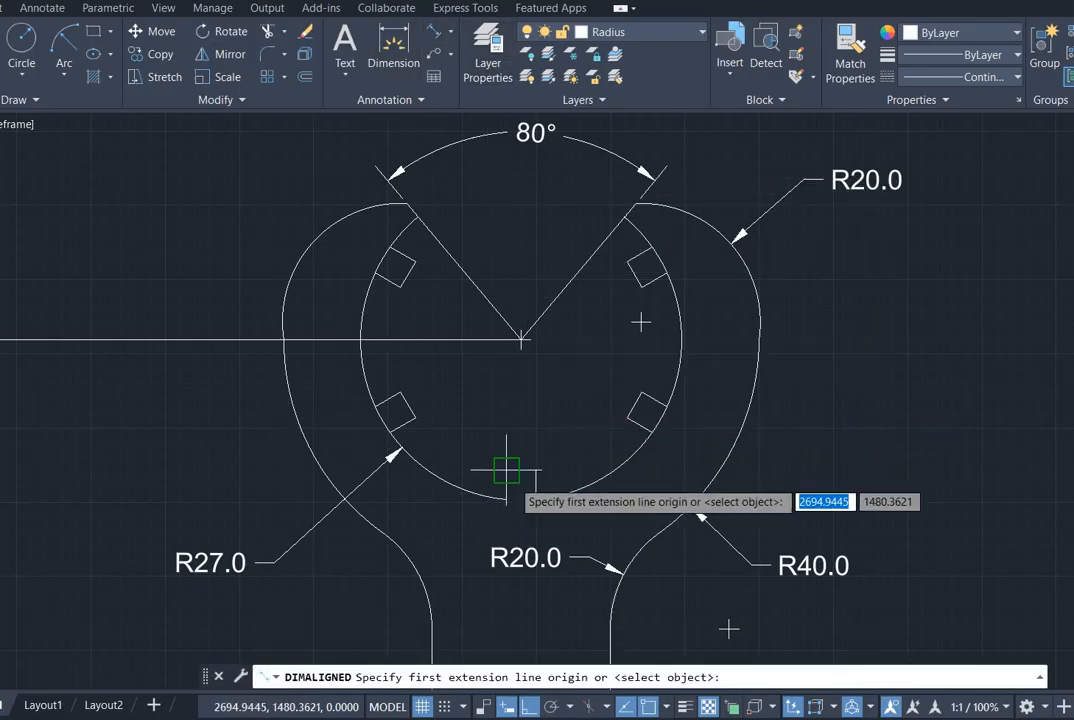
scroll(503, 468, "up", 4)
middle_click_drag(492, 504, 436, 383)
scroll(437, 355, "up", 2)
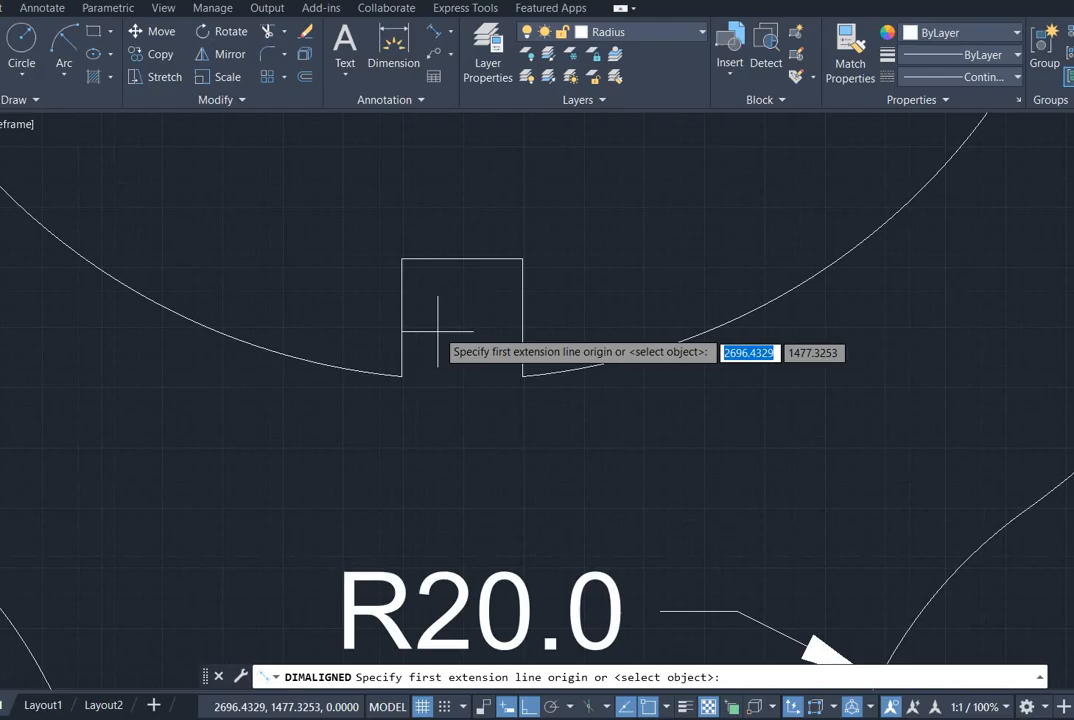
left_click(402, 259)
left_click(522, 259)
left_click(461, 121)
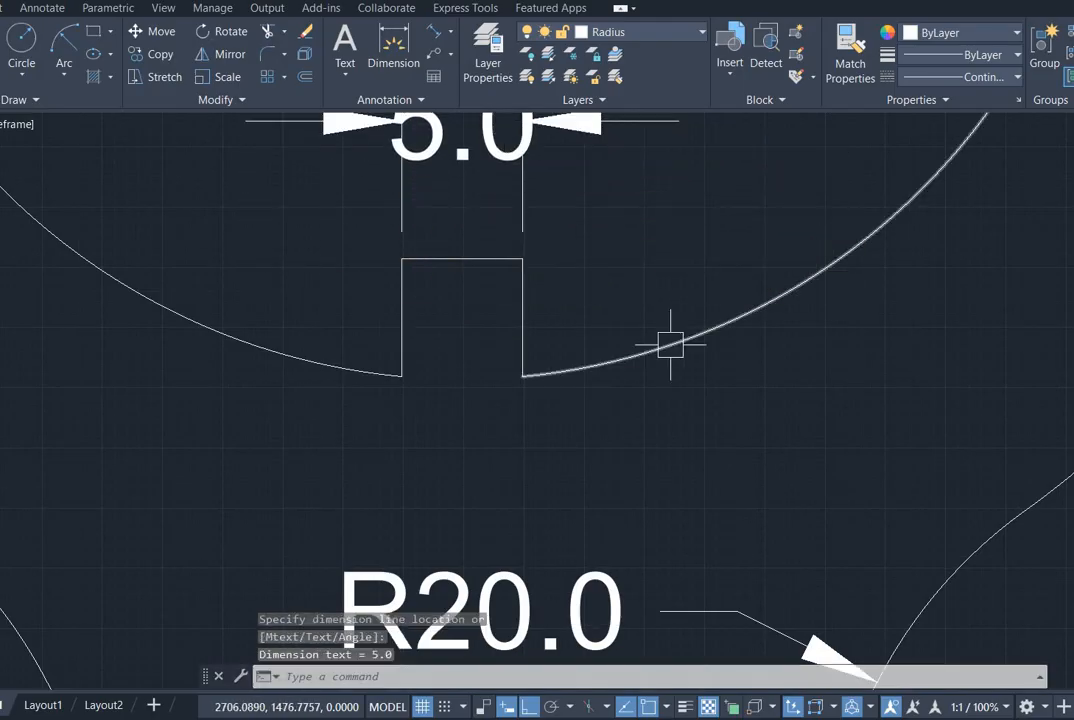
Step: Add an aligned dimension for the bottom notch's depth along its right side, placed to the right of the notch
key("Return")
left_click(522, 259)
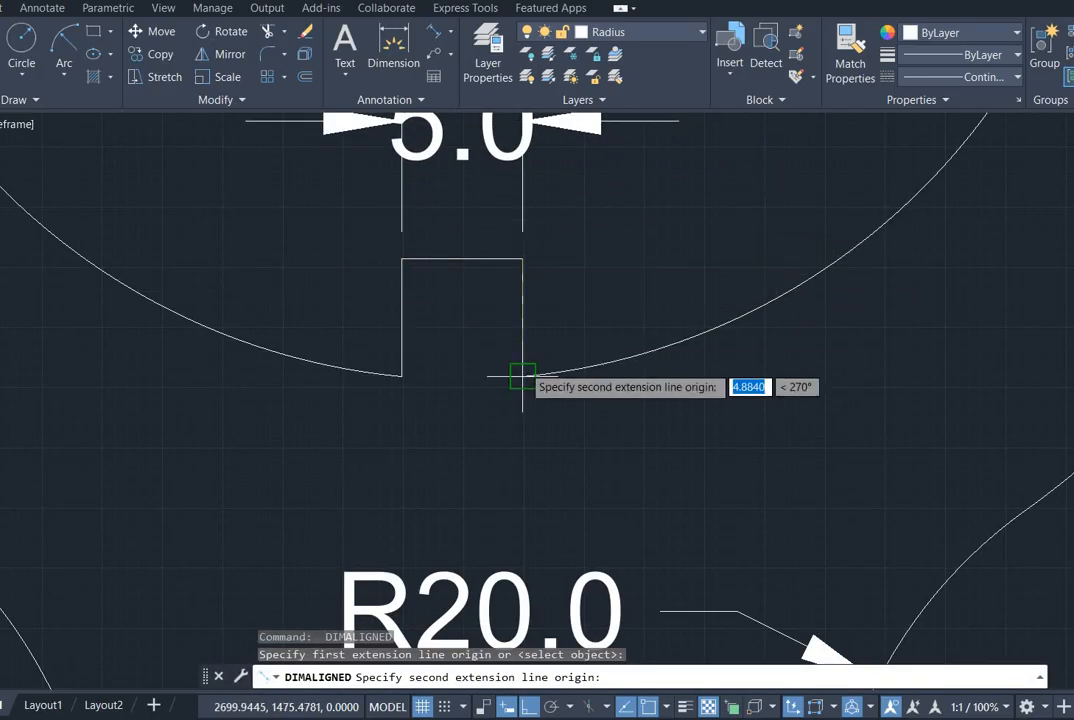
left_click(522, 376)
left_click(693, 378)
scroll(693, 378, "down", 5)
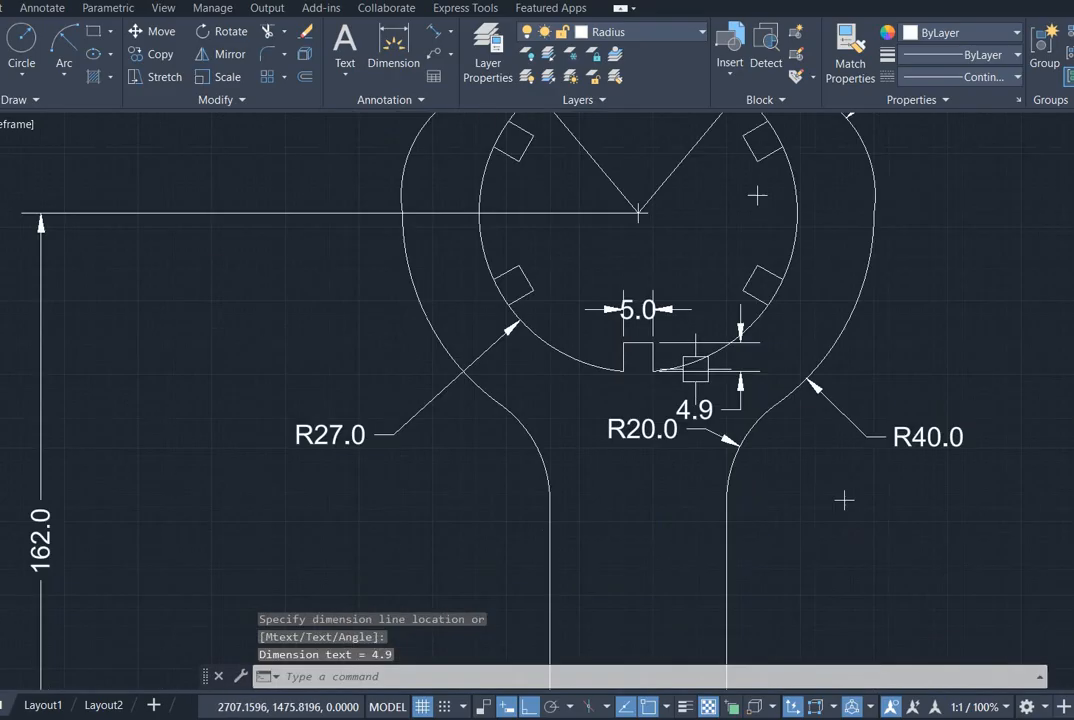
scroll(695, 365, "down", 4)
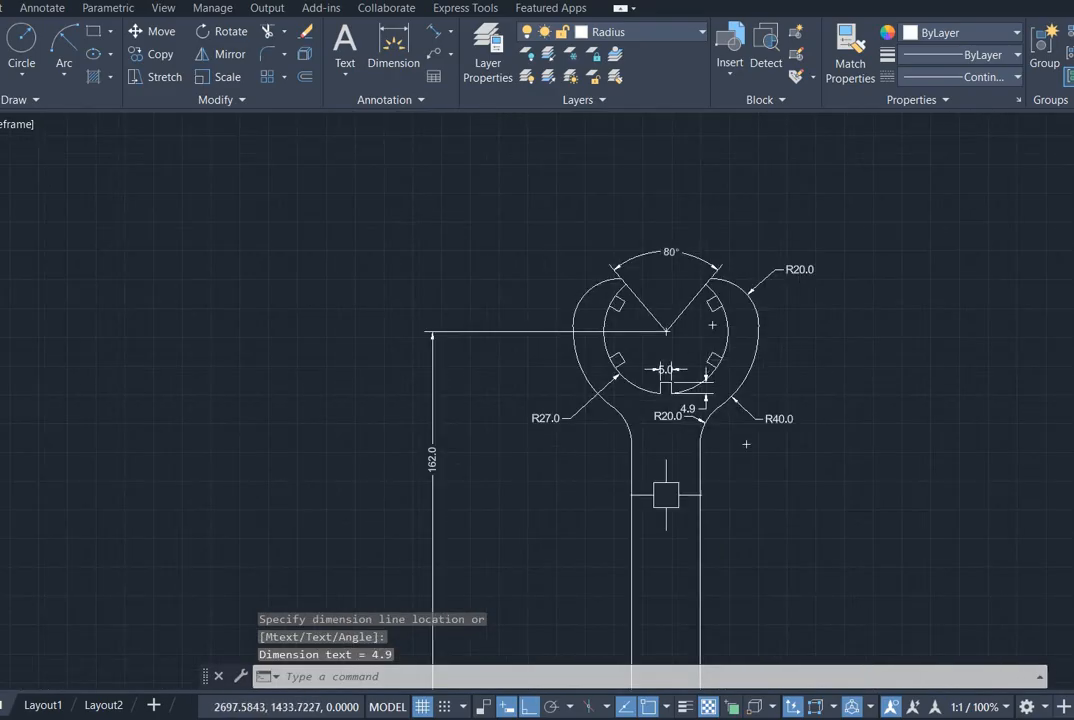
scroll(665, 509, "down", 2)
middle_click_drag(662, 511, 528, 433)
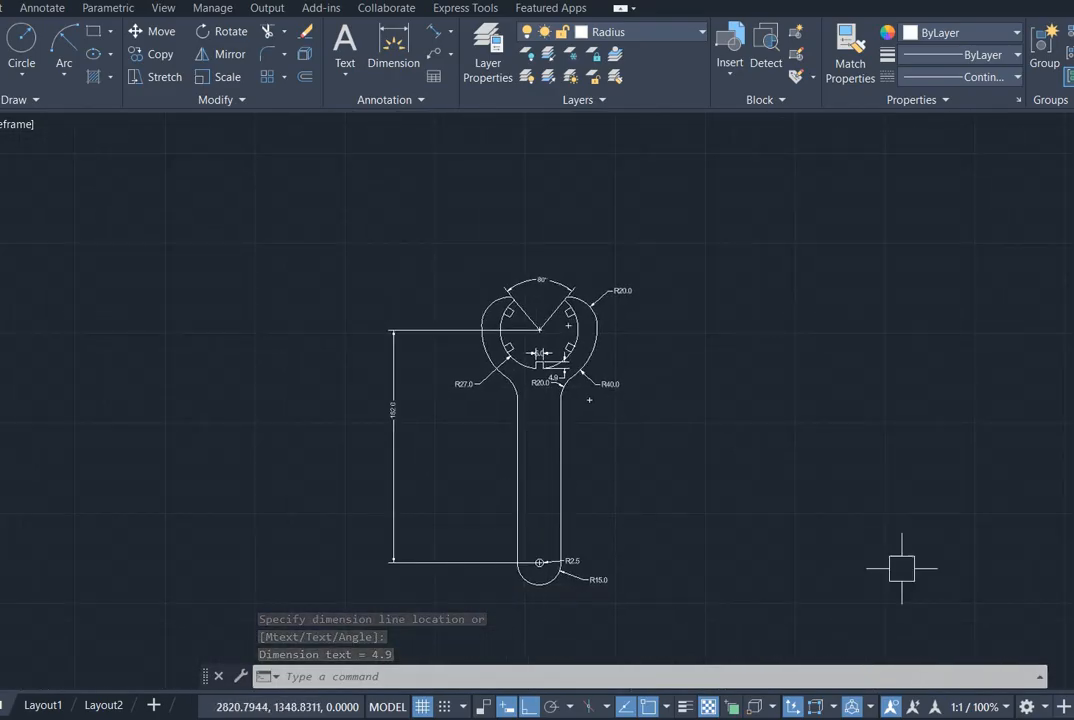